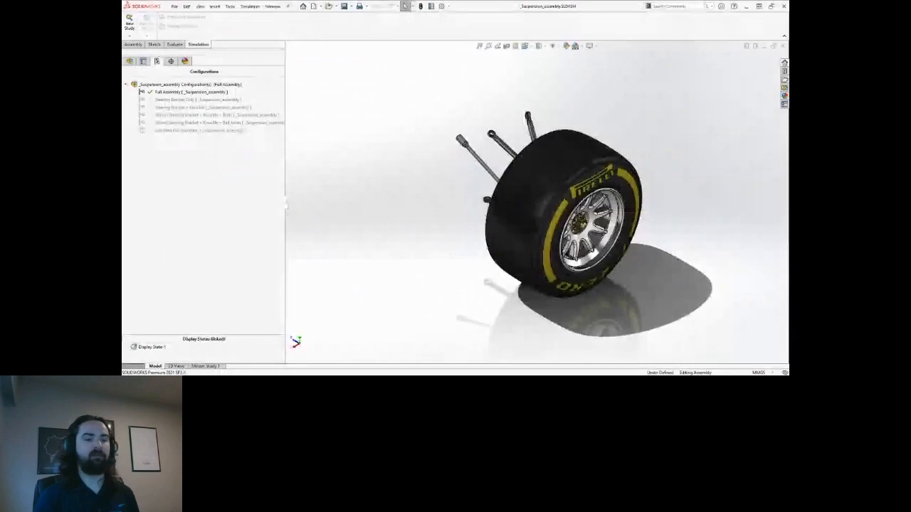
# Turn the wheel assembly side-on and drag the tyre away from the suspension.
pyautogui.moveTo(429, 250)
pyautogui.mouseDown(button='middle')
pyautogui.moveTo(454, 240)
pyautogui.moveTo(482, 248)
pyautogui.moveTo(420, 249)
pyautogui.mouseUp(button='middle')
pyautogui.moveTo(587, 235); pyautogui.dragTo(757, 212)
pyautogui.scroll(-4, 454, 204)
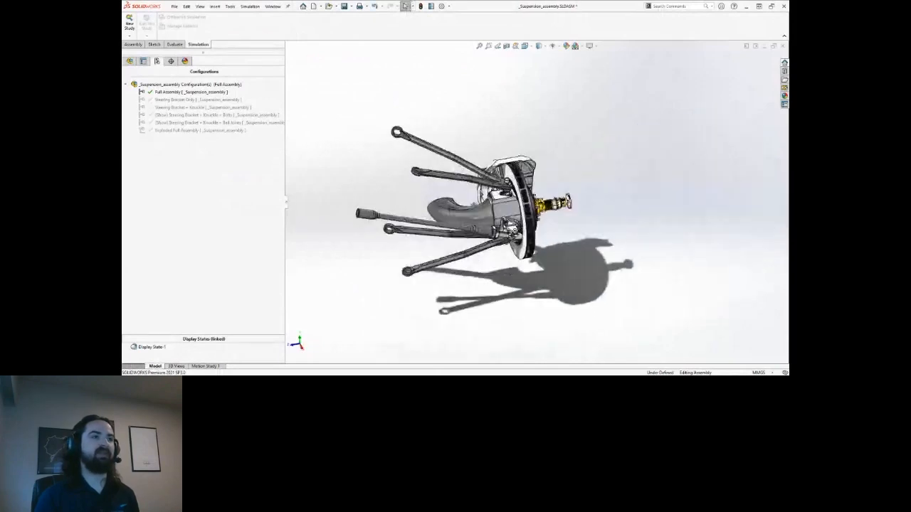
# Orbit and pan to an angled close-up of the hub and control arms.
pyautogui.moveTo(459, 179); pyautogui.dragTo(471, 186, button='middle')
pyautogui.moveTo(438, 263); pyautogui.dragTo(602, 158, button='middle')
pyautogui.rightClick(616, 140)
pyautogui.click(588, 161)
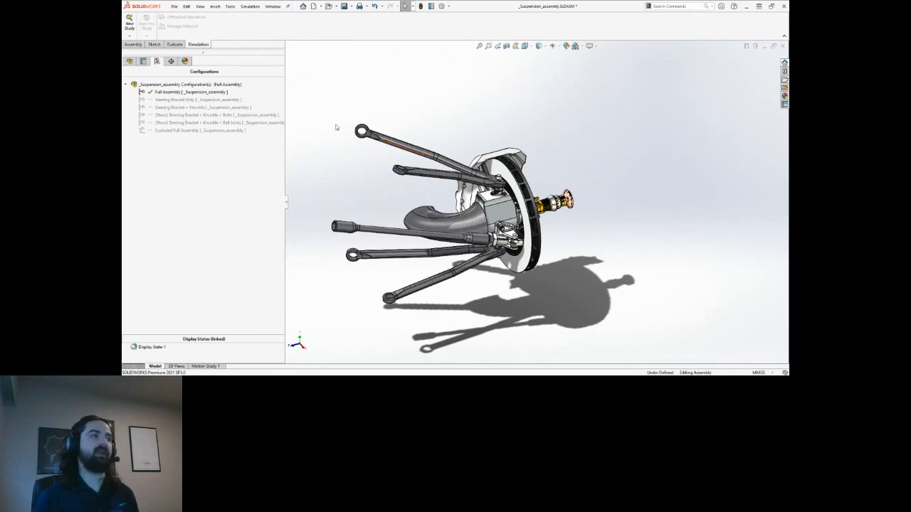
# Activate the Steering Bracket Only configuration, then zoom and orbit onto the bracket and ball joint.
pyautogui.doubleClick(229, 101)
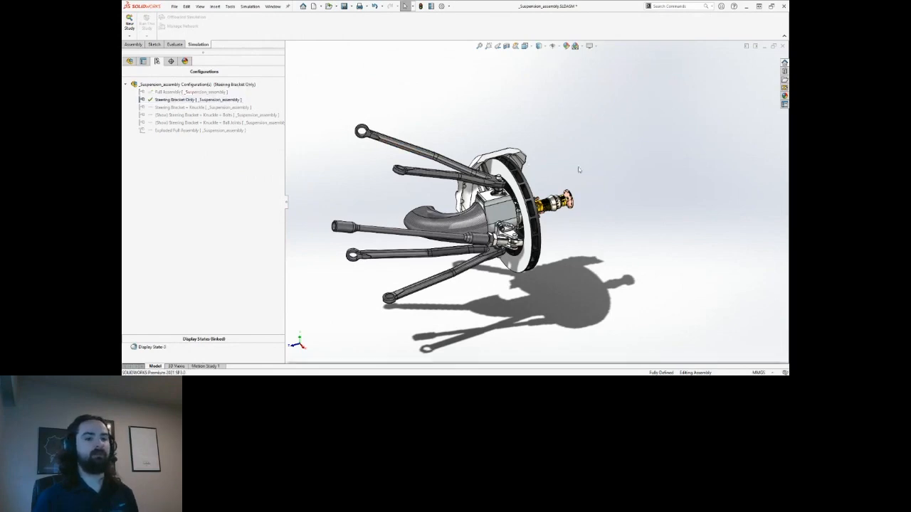
pyautogui.scroll(-8, 526, 241)
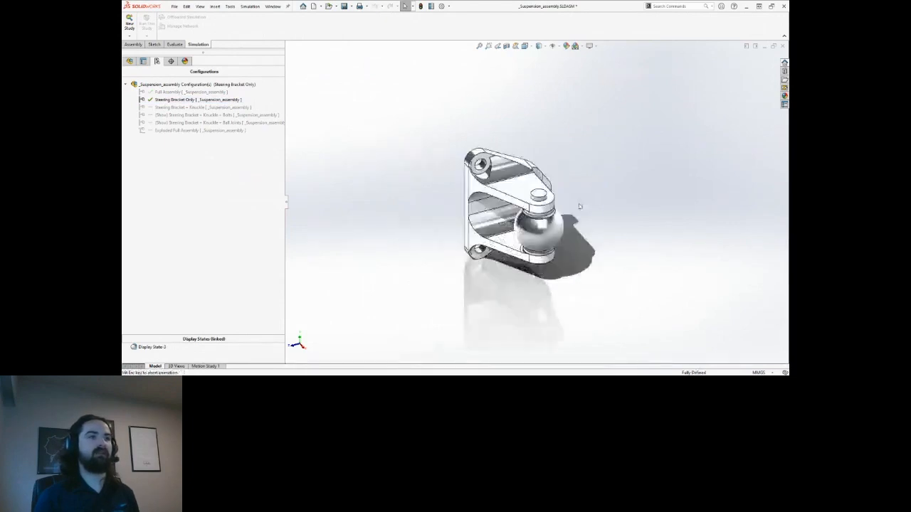
pyautogui.moveTo(596, 182); pyautogui.dragTo(572, 179, button='middle')
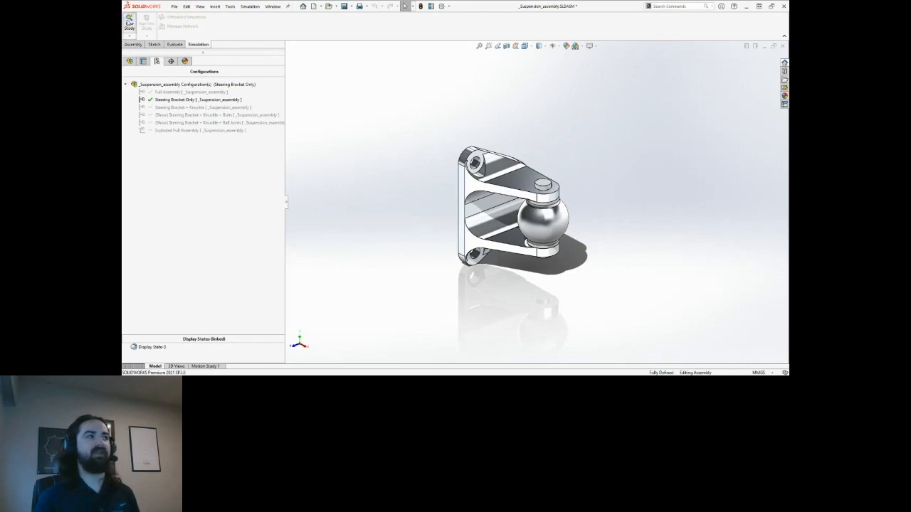
# Create the Static study Static 1 and expand Parts to list the bracket, rod-end ball and pin.
pyautogui.click(128, 22)
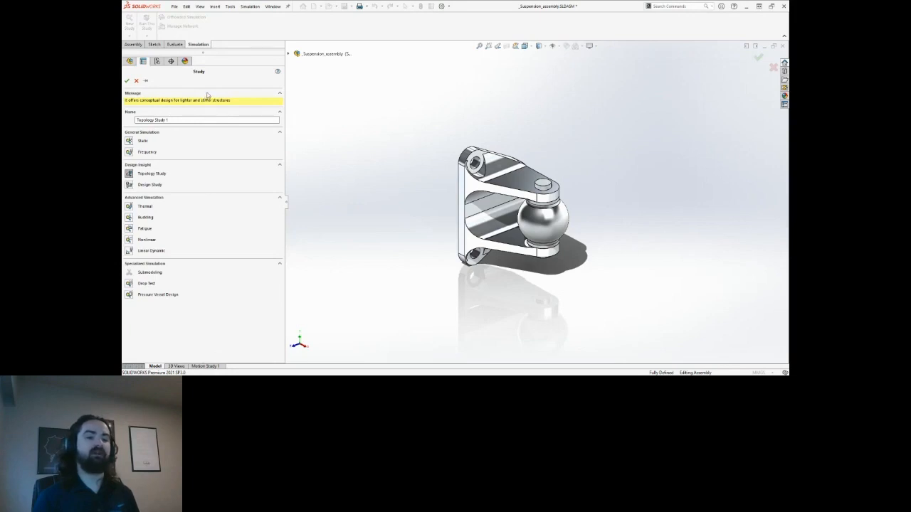
pyautogui.click(131, 141)
pyautogui.click(127, 81)
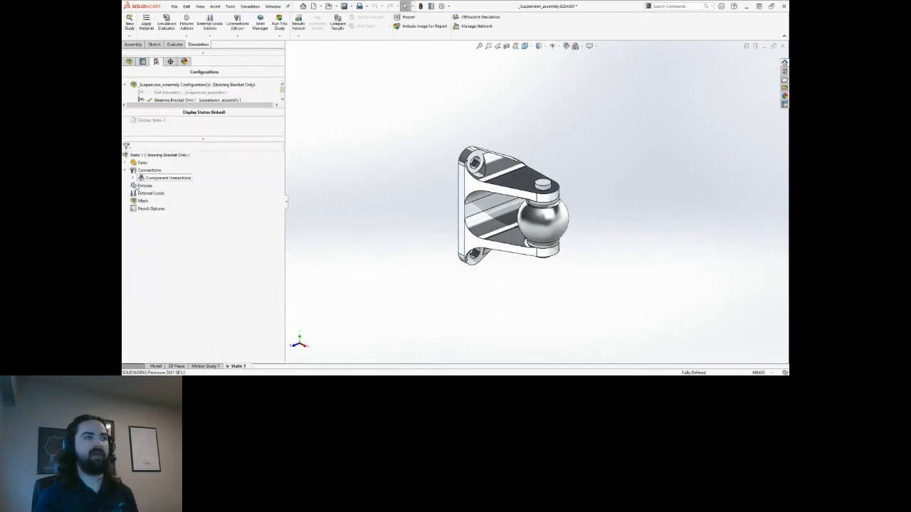
pyautogui.press('ctrl')
pyautogui.press('ctrl')
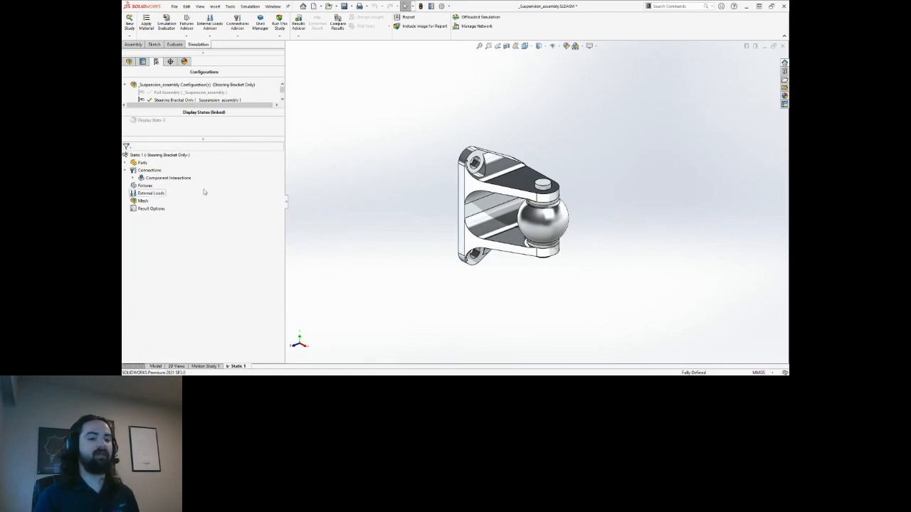
pyautogui.click(125, 163)
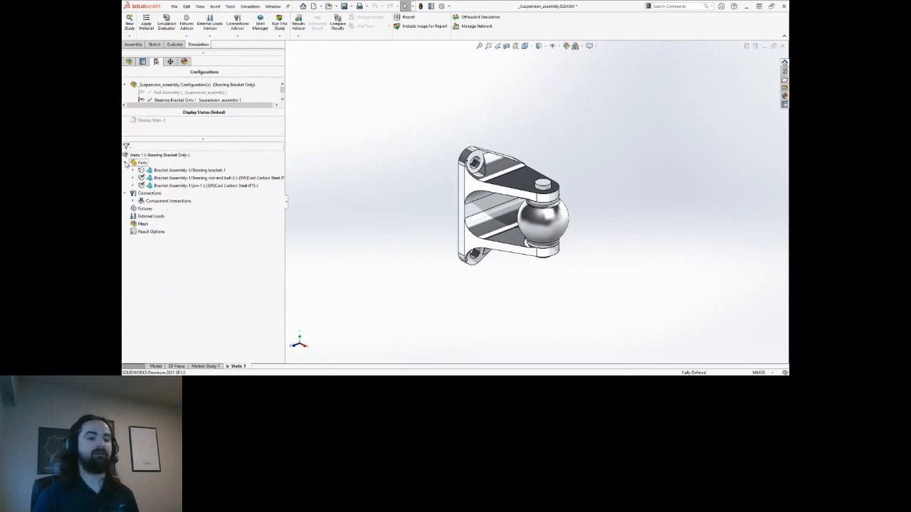
# Widen the study tree and check each part: steering bracket, rod-end ball and pin.
pyautogui.click(206, 171)
pyautogui.moveTo(285, 205); pyautogui.dragTo(312, 205)
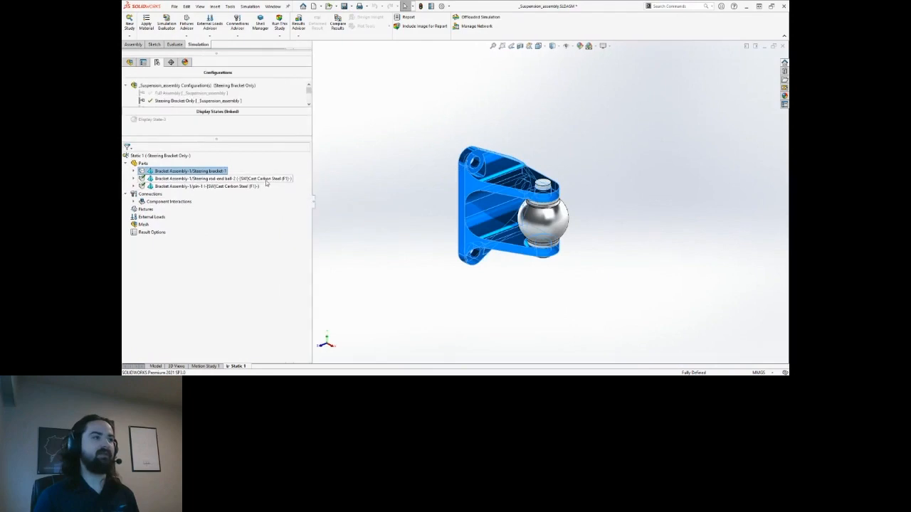
pyautogui.click(258, 179)
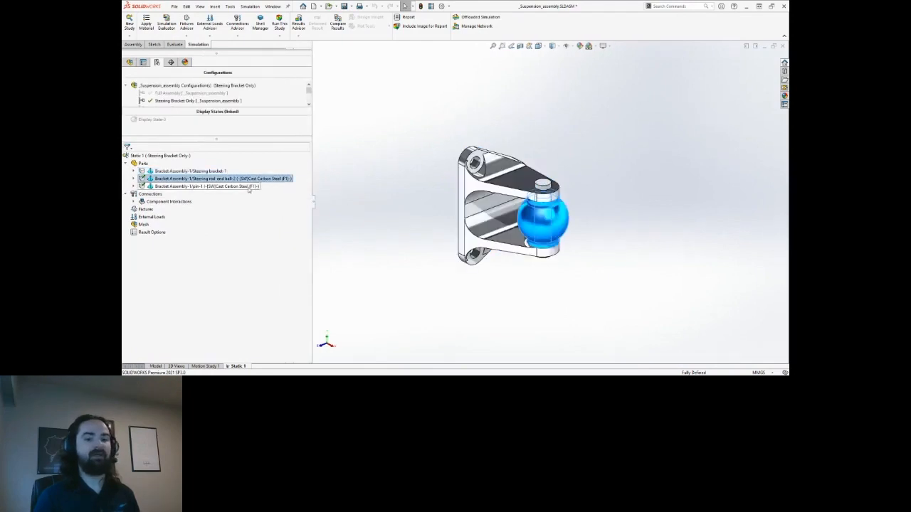
pyautogui.click(248, 187)
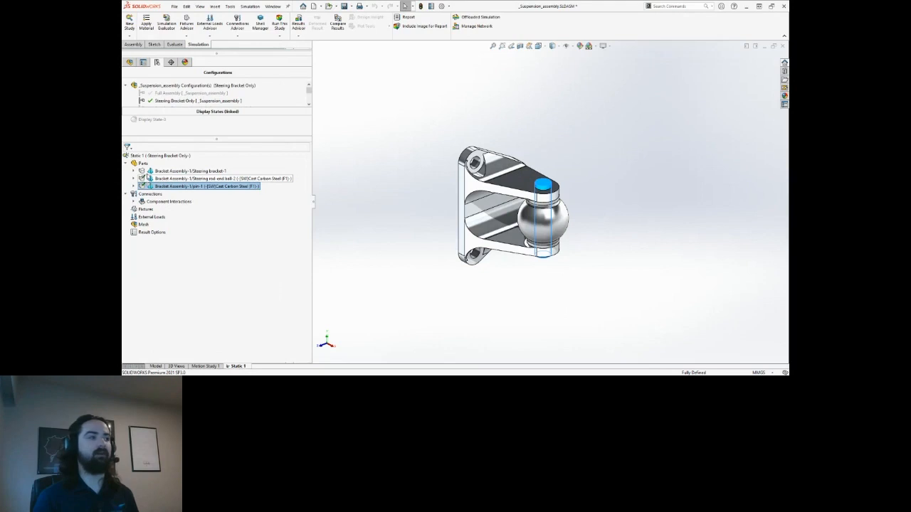
pyautogui.click(153, 173)
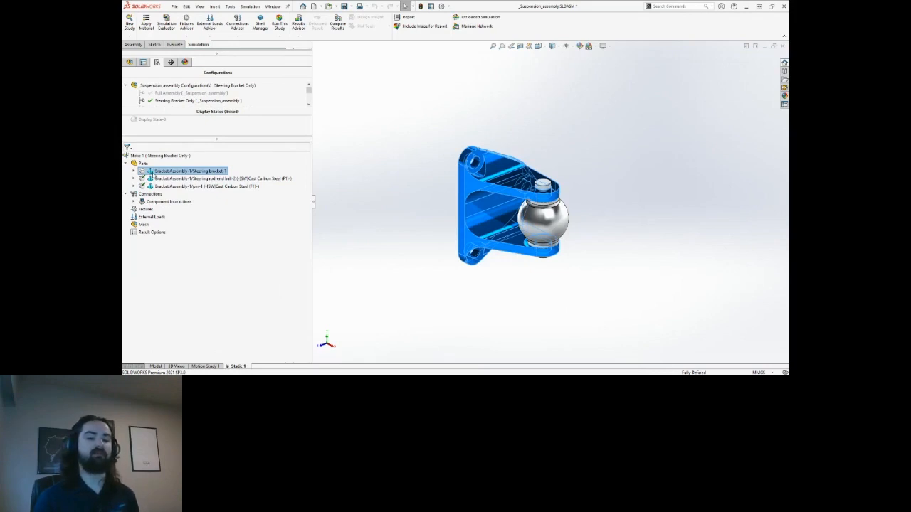
# Assign the custom 6061-T6 (F1) material to Steering bracket-1 through a '6061' search.
pyautogui.rightClick(152, 176)
pyautogui.press('Escape')
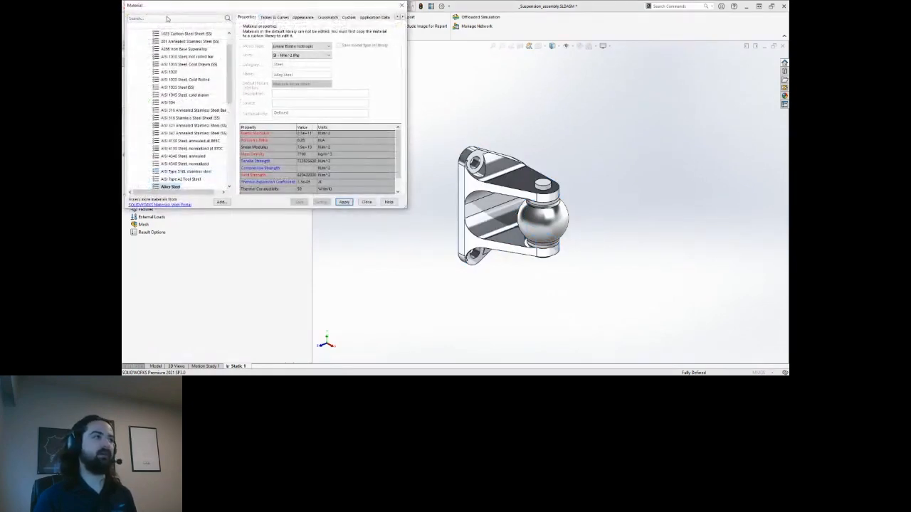
pyautogui.click(168, 18)
pyautogui.write('6061')
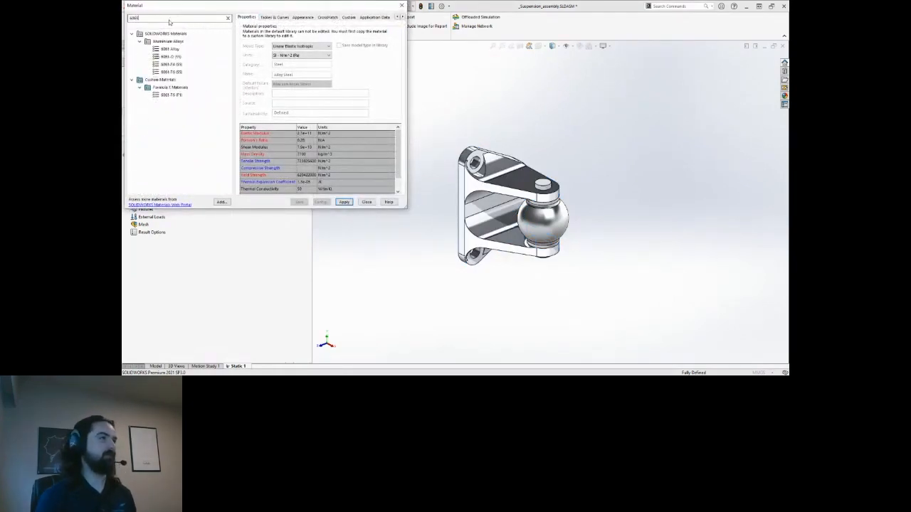
pyautogui.click(169, 96)
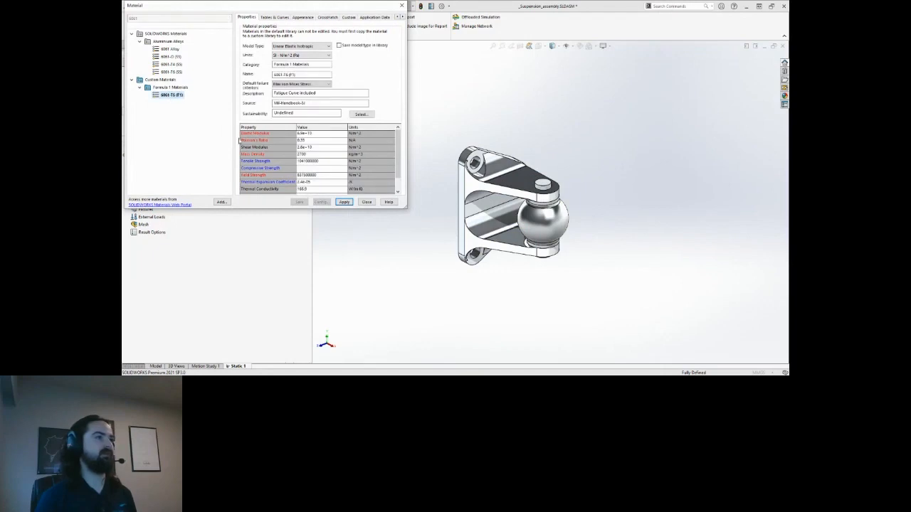
pyautogui.click(367, 203)
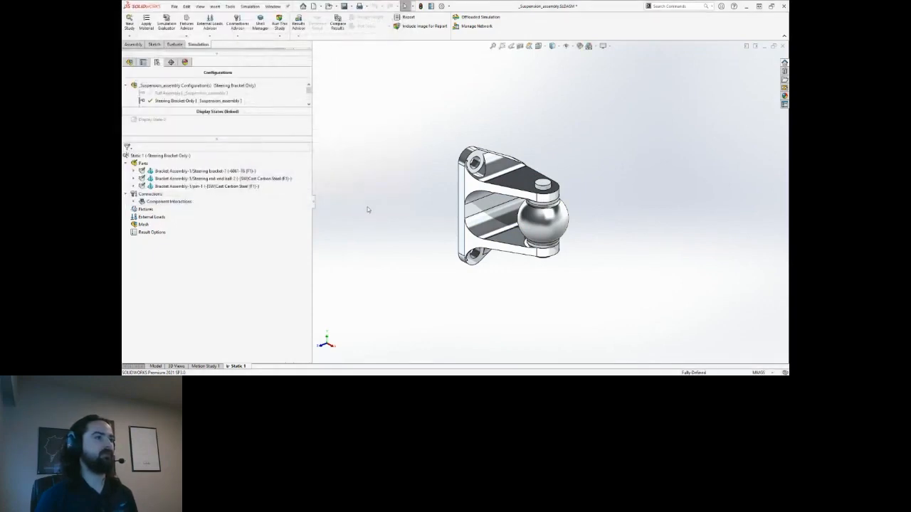
pyautogui.click(176, 173)
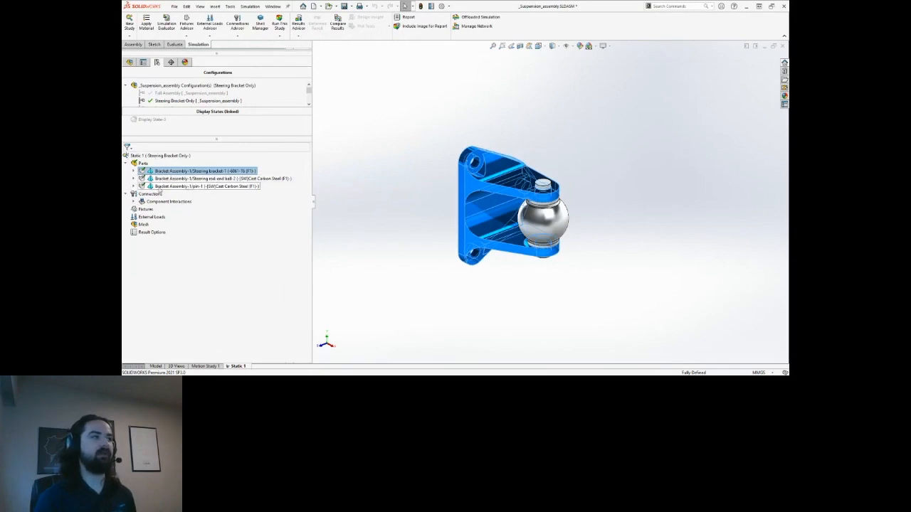
# Expand Connections > Component Interactions to show the Global Interaction (Bonded), then select Fixtures.
pyautogui.click(150, 195)
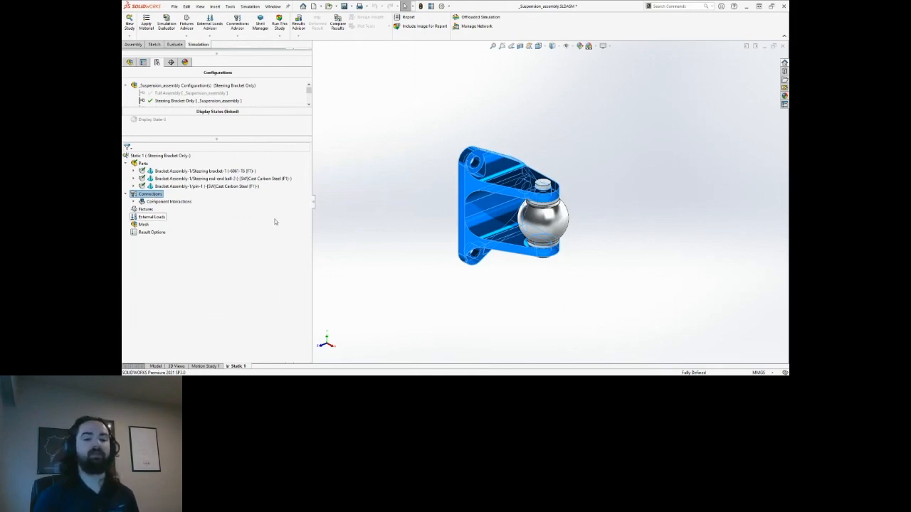
pyautogui.click(134, 203)
pyautogui.click(187, 210)
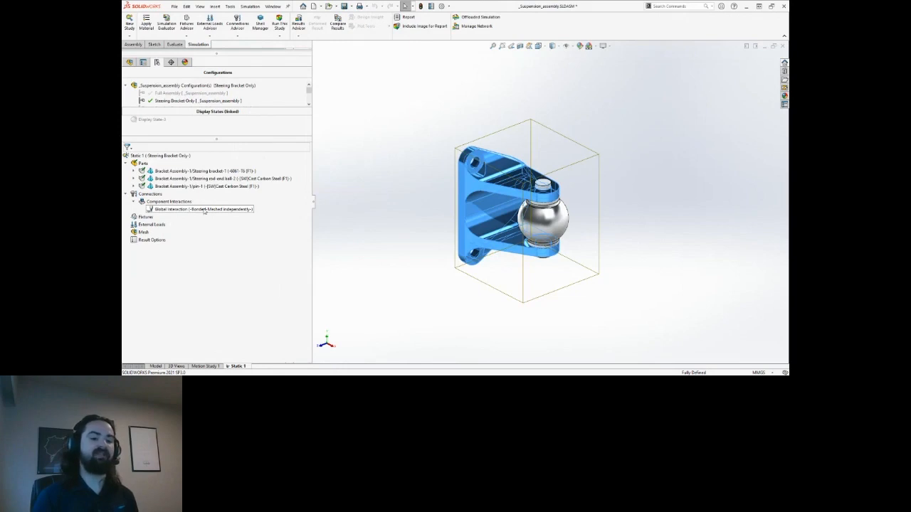
pyautogui.click(204, 210)
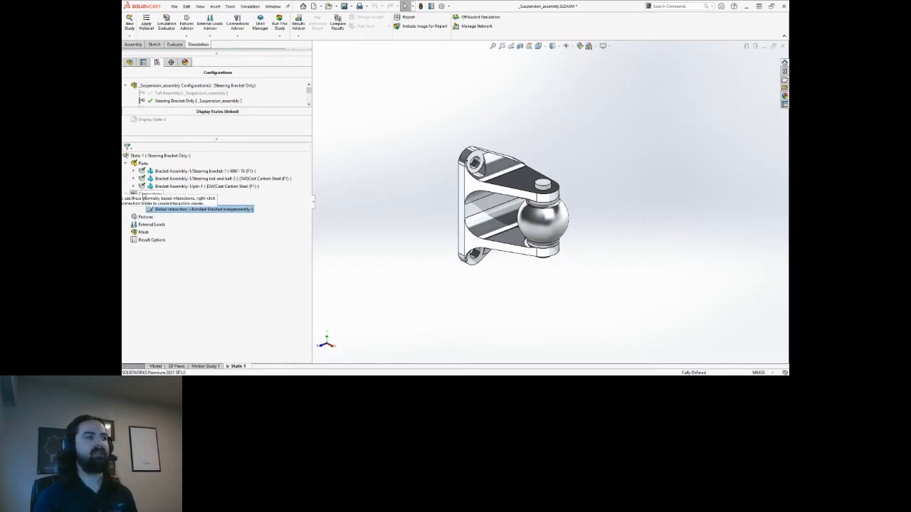
pyautogui.click(145, 217)
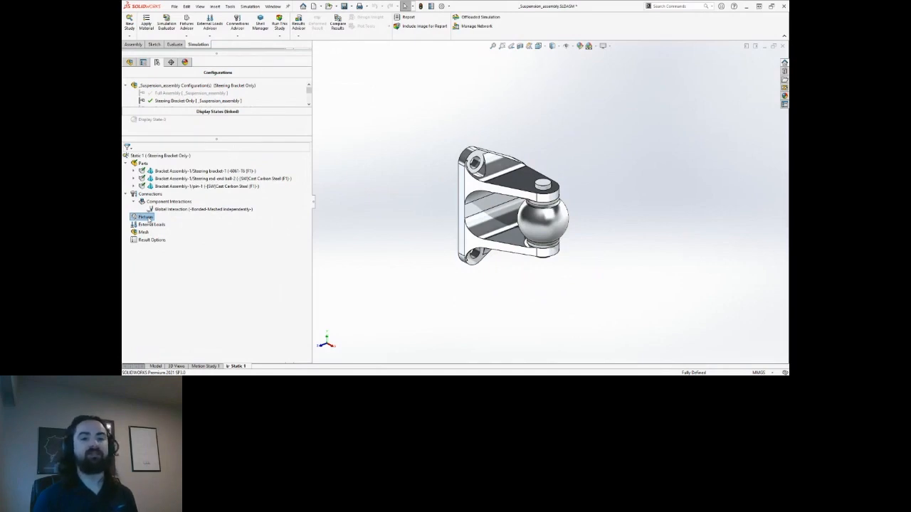
pyautogui.scroll(-2, 225, 97)
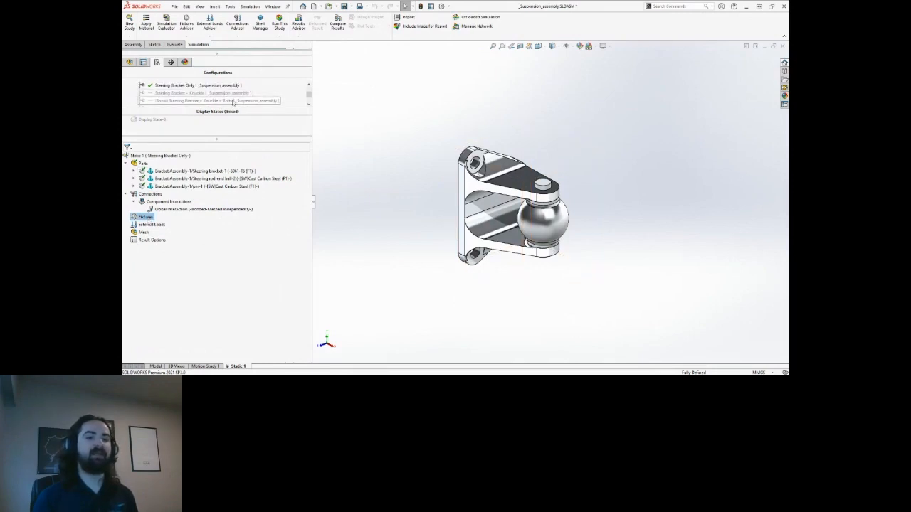
pyautogui.click(242, 101)
pyautogui.doubleClick(241, 98)
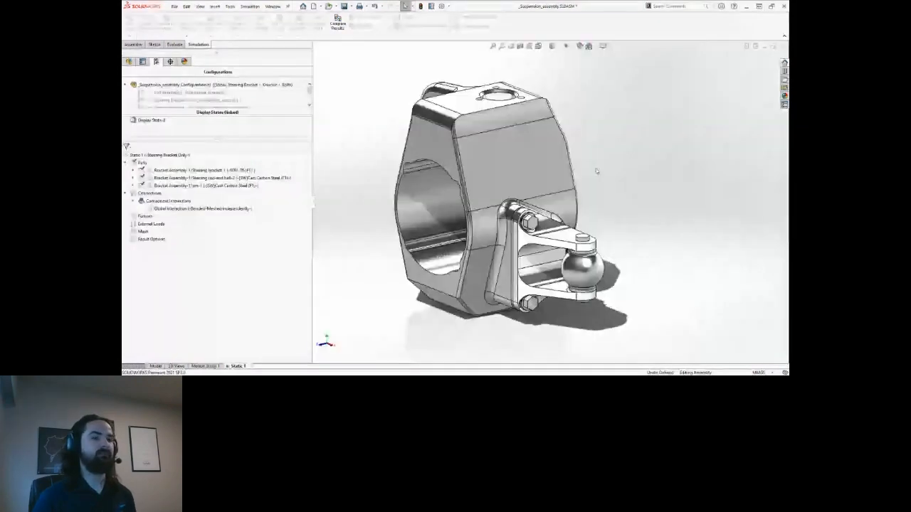
pyautogui.doubleClick(203, 100)
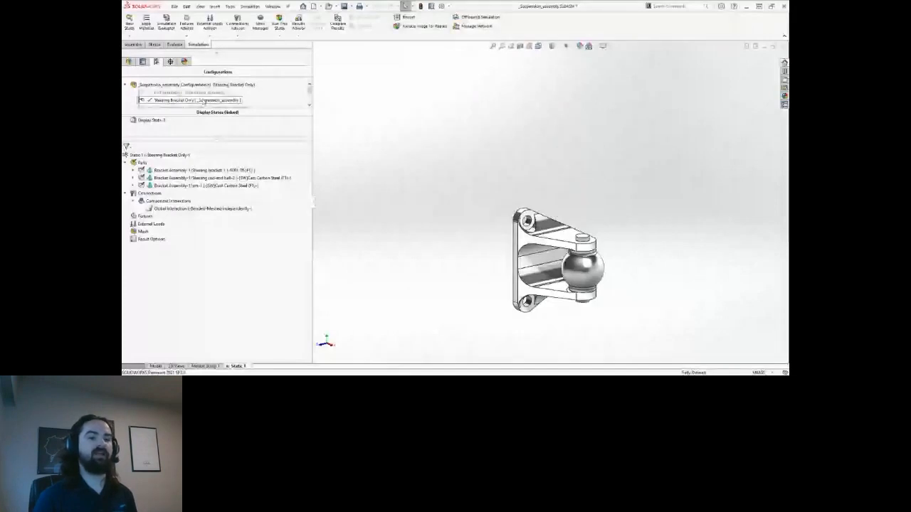
pyautogui.scroll(-1, 525, 222)
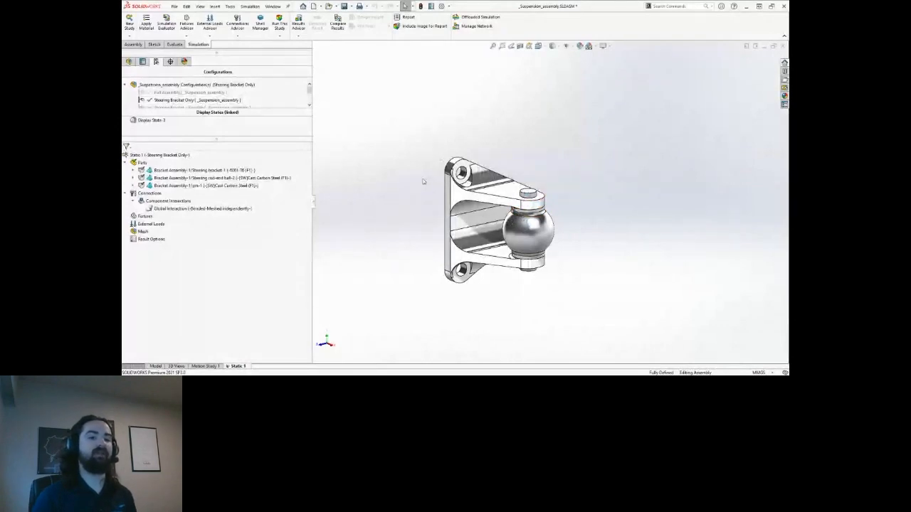
# Apply a Roller/Slider fixture to the bracket's flat mounting plate face.
pyautogui.moveTo(424, 181); pyautogui.dragTo(517, 179, button='middle')
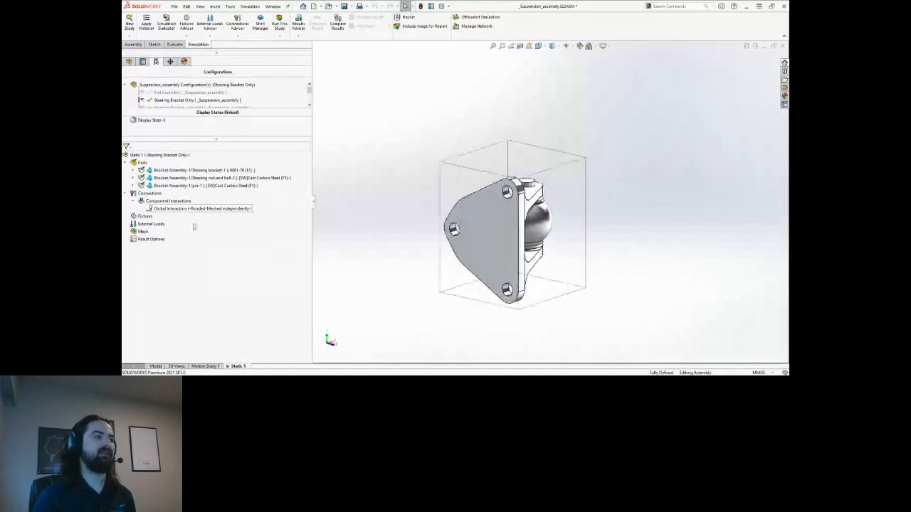
pyautogui.rightClick(144, 215)
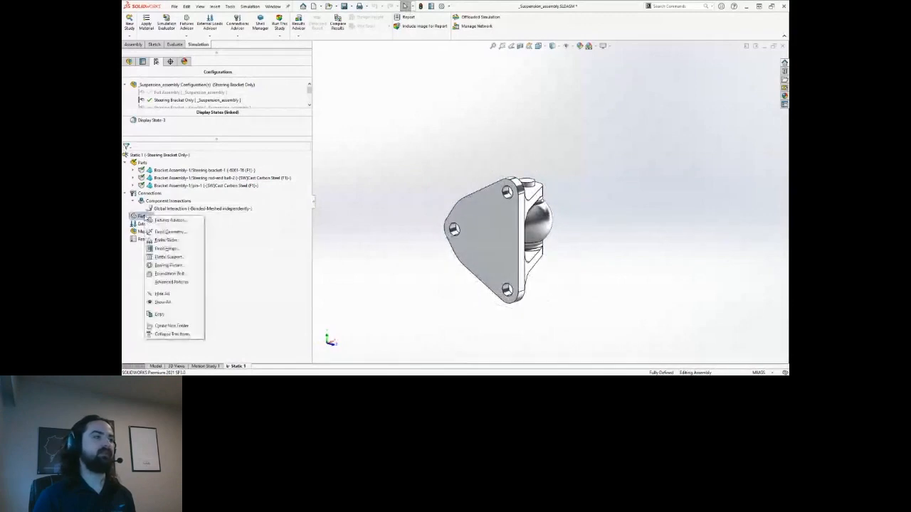
pyautogui.click(175, 242)
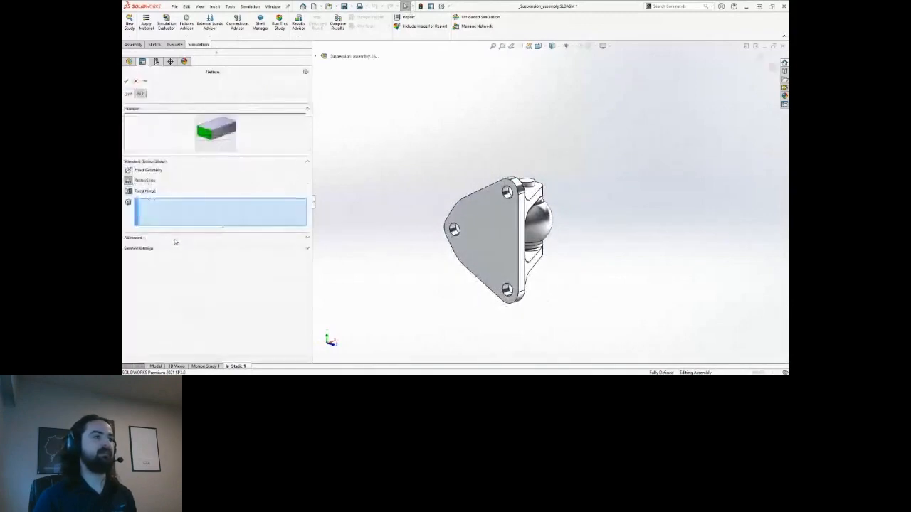
pyautogui.click(498, 231)
pyautogui.scroll(-2, 500, 227)
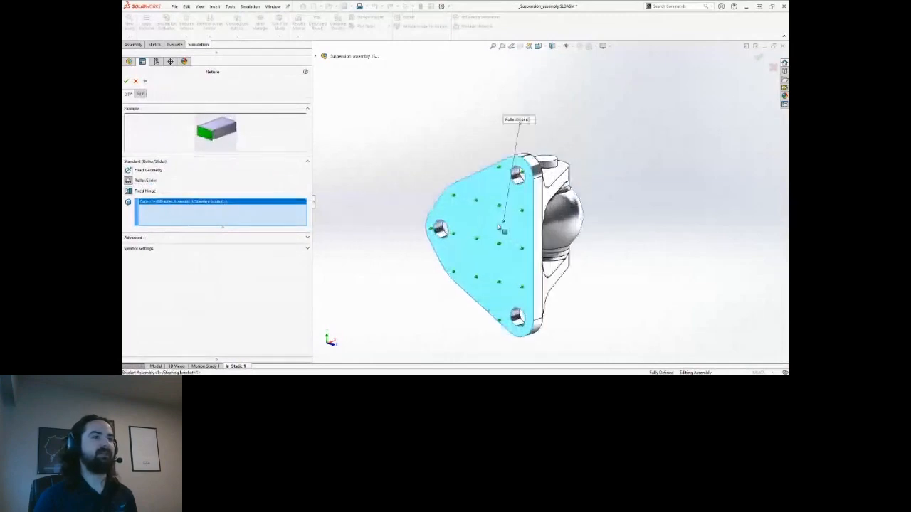
pyautogui.keyDown('ctrl'); pyautogui.moveTo(498, 228); pyautogui.dragTo(485, 214, button='middle'); pyautogui.keyUp('ctrl')
pyautogui.click(127, 81)
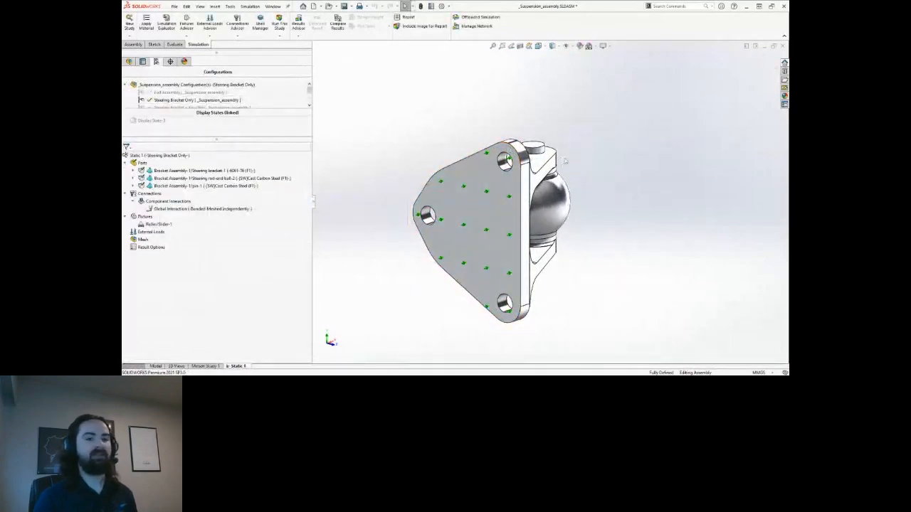
# Orbit and zoom around the bracket to inspect the Roller/Slider-1 fixture.
pyautogui.moveTo(606, 205)
pyautogui.mouseDown(button='middle')
pyautogui.moveTo(588, 204)
pyautogui.moveTo(600, 204)
pyautogui.mouseUp(button='middle')
pyautogui.scroll(-1, 493, 199)
pyautogui.moveTo(489, 195)
pyautogui.keyDown('ctrl'); pyautogui.mouseDown(button='middle')
pyautogui.moveTo(490, 178)
pyautogui.moveTo(498, 196)
pyautogui.mouseUp(button='middle'); pyautogui.keyUp('ctrl')
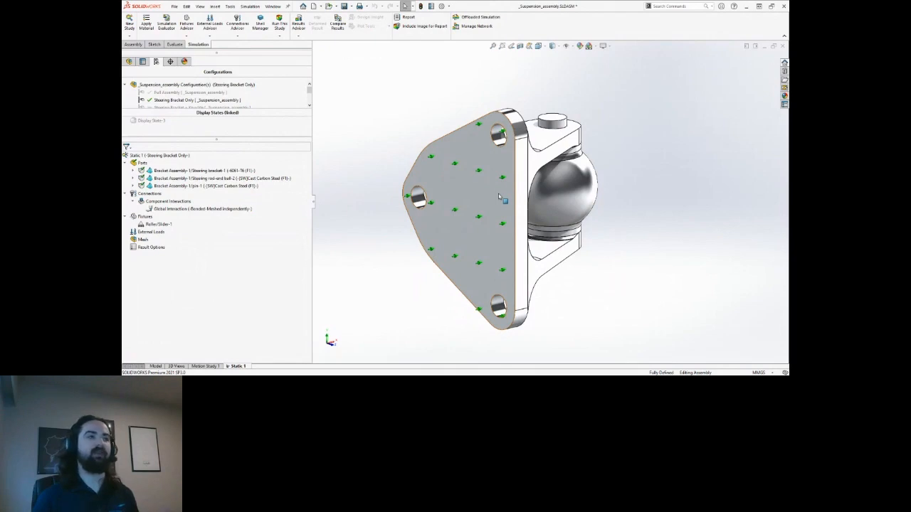
pyautogui.scroll(3, 498, 197)
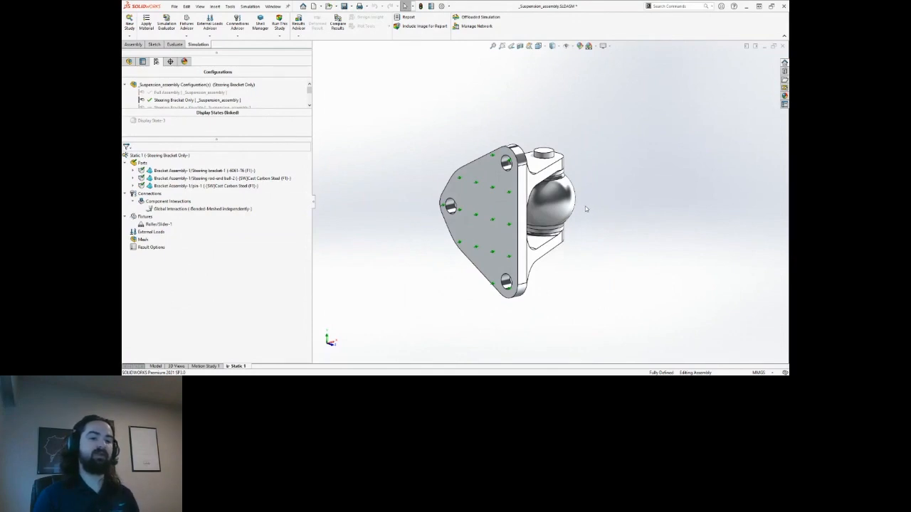
pyautogui.moveTo(583, 197); pyautogui.dragTo(409, 188, button='middle')
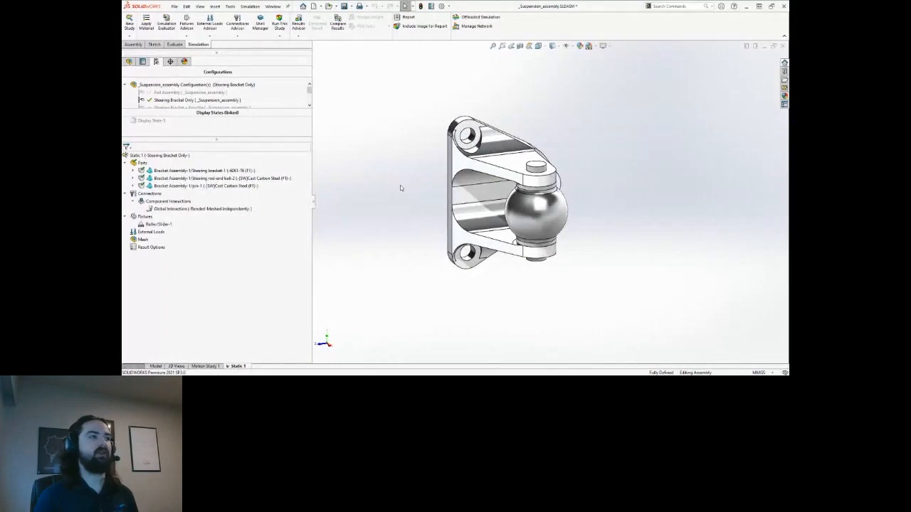
# Apply a Fixed Hinge fixture to the top, right and lower bolt-hole faces.
pyautogui.rightClick(142, 216)
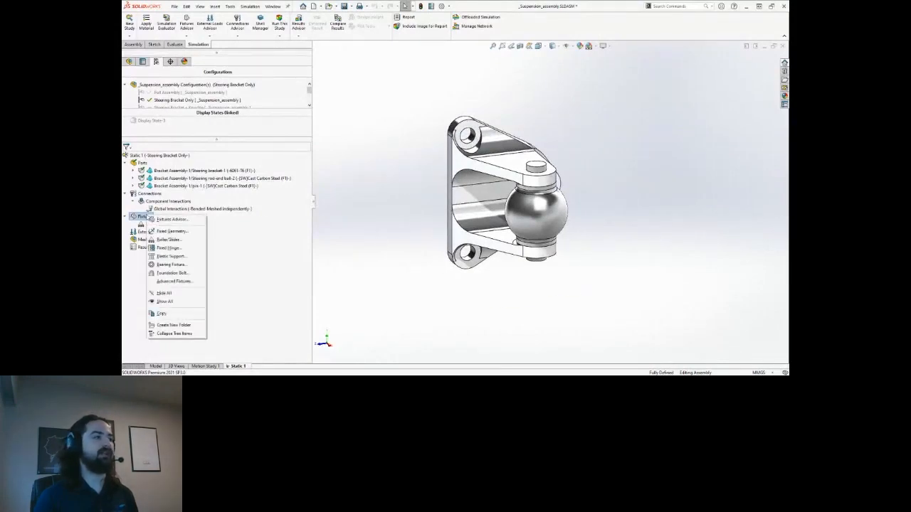
pyautogui.click(182, 248)
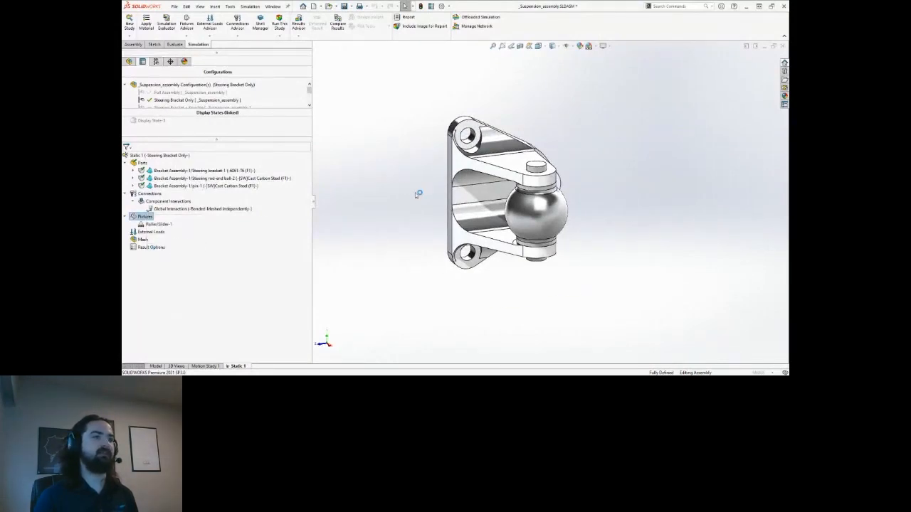
pyautogui.scroll(-3, 482, 137)
pyautogui.click(459, 134)
pyautogui.moveTo(641, 212); pyautogui.dragTo(628, 228, button='middle')
pyautogui.click(597, 222)
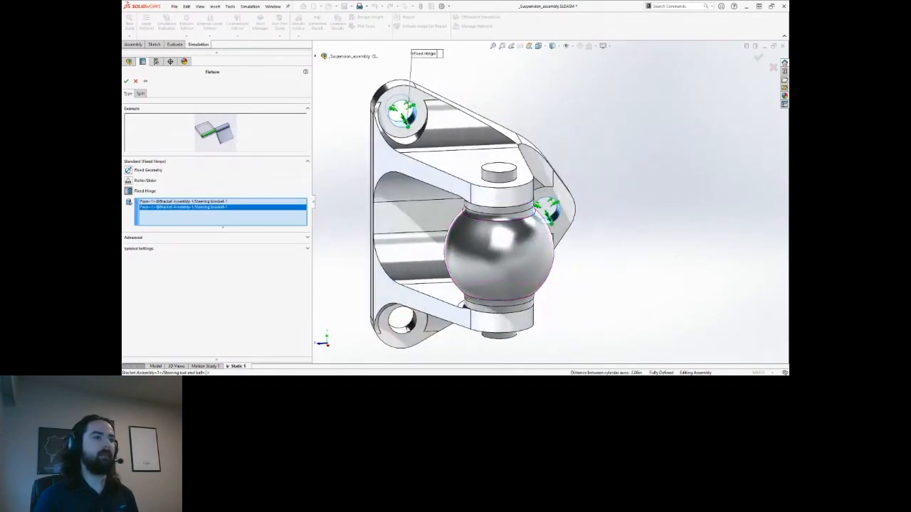
pyautogui.click(406, 323)
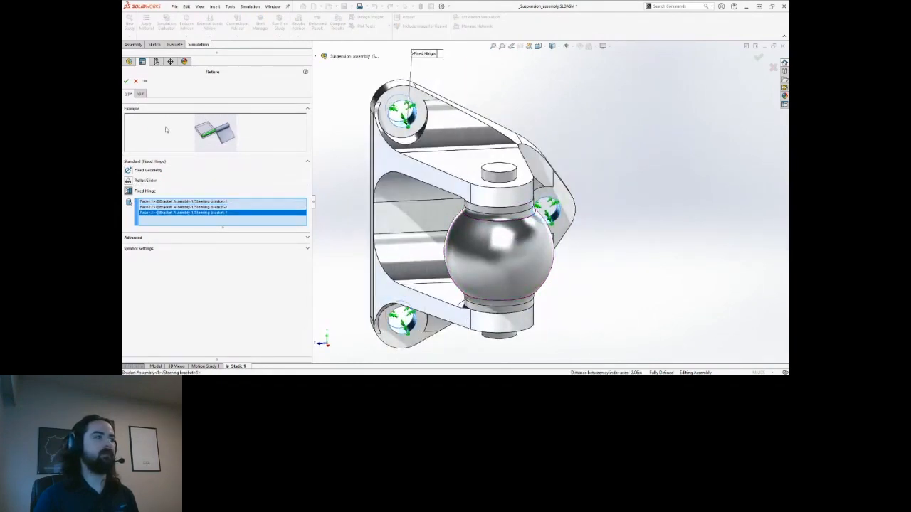
pyautogui.click(126, 82)
# Rotate and zoom to inspect Fixed Hinge-1, then bring up the External Loads options.
pyautogui.scroll(2, 636, 244)
pyautogui.moveTo(637, 244)
pyautogui.mouseDown(button='middle')
pyautogui.moveTo(600, 234)
pyautogui.moveTo(648, 246)
pyautogui.mouseUp(button='middle')
pyautogui.scroll(1, 651, 248)
pyautogui.scroll(1, 578, 214)
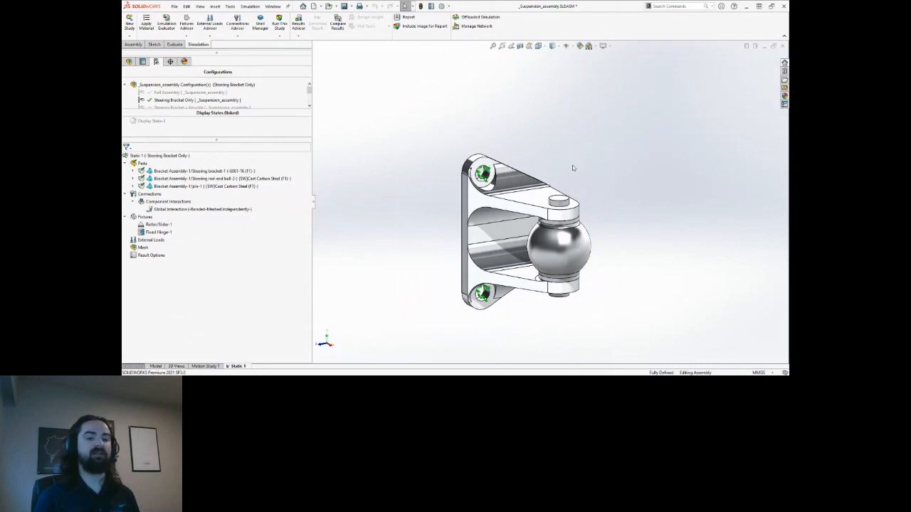
pyautogui.moveTo(574, 166); pyautogui.dragTo(571, 165, button='middle')
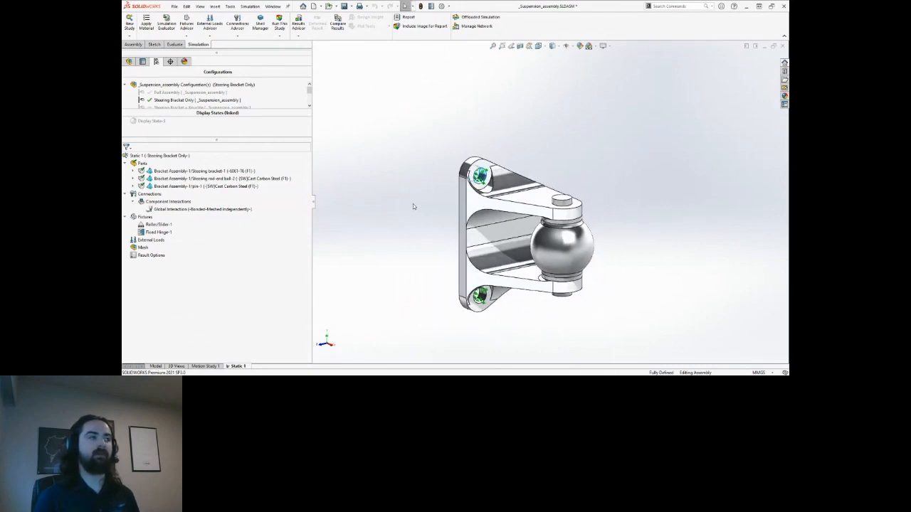
pyautogui.rightClick(157, 241)
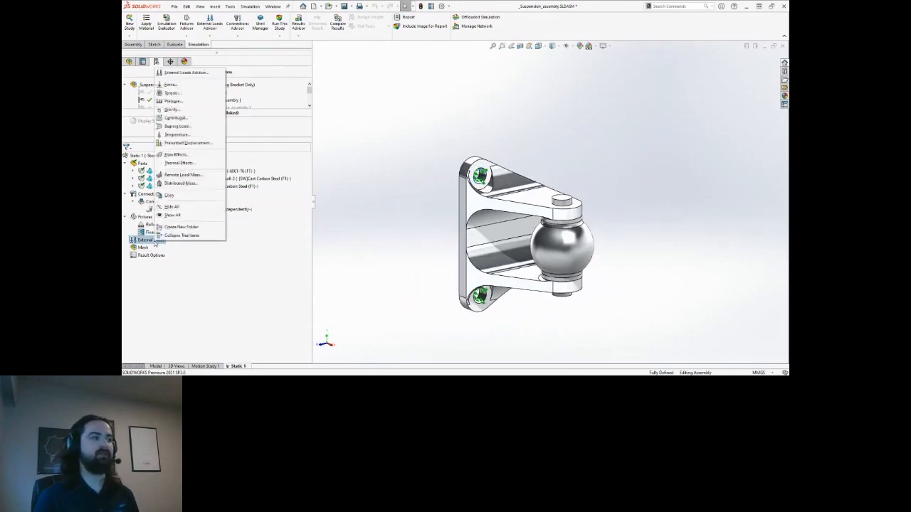
# Start a Force load on the rod-end ball's face using Selected direction, showing the flyout feature tree.
pyautogui.click(174, 84)
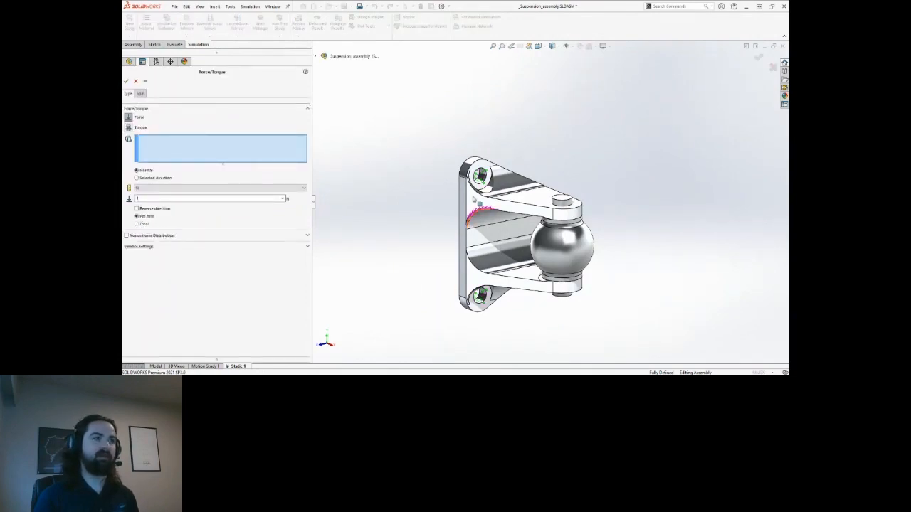
pyautogui.click(555, 252)
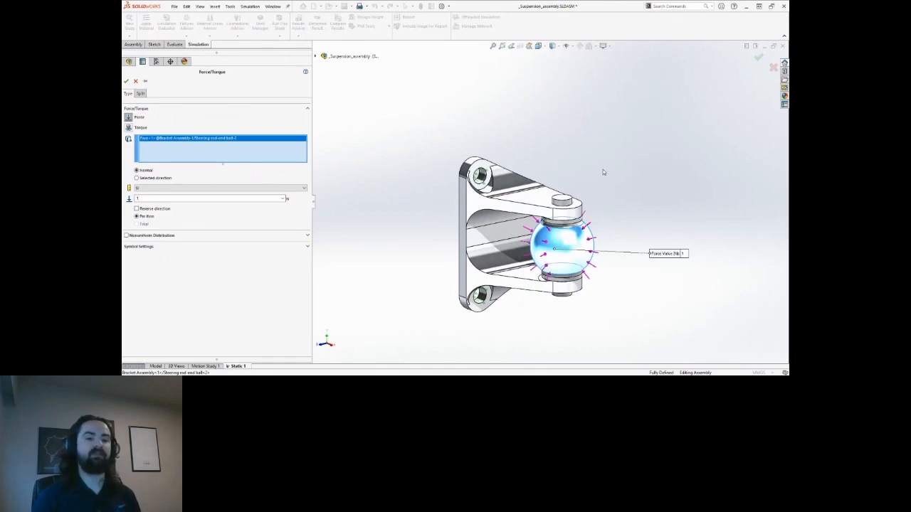
pyautogui.press('ctrl')
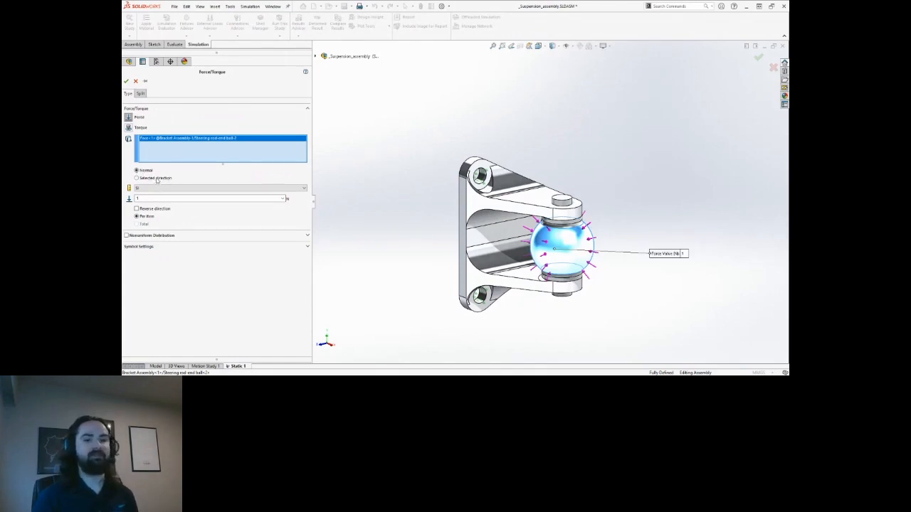
pyautogui.click(156, 179)
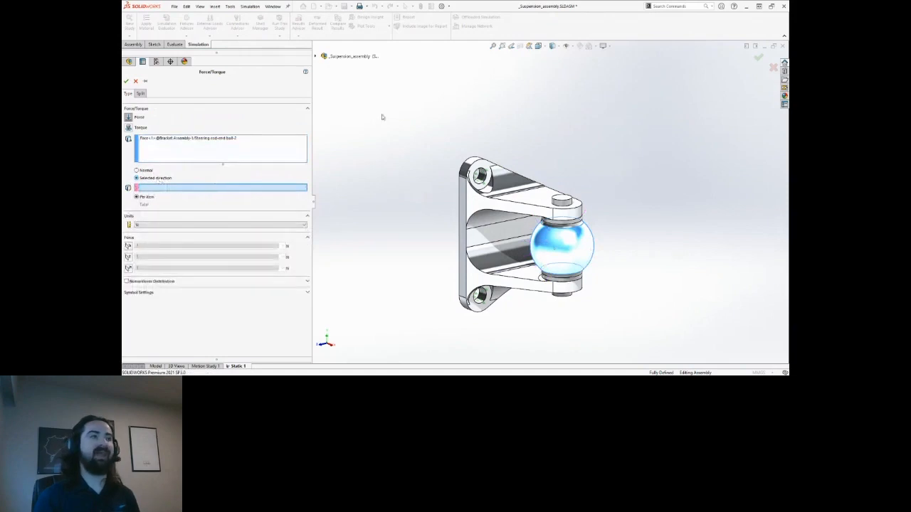
pyautogui.click(316, 56)
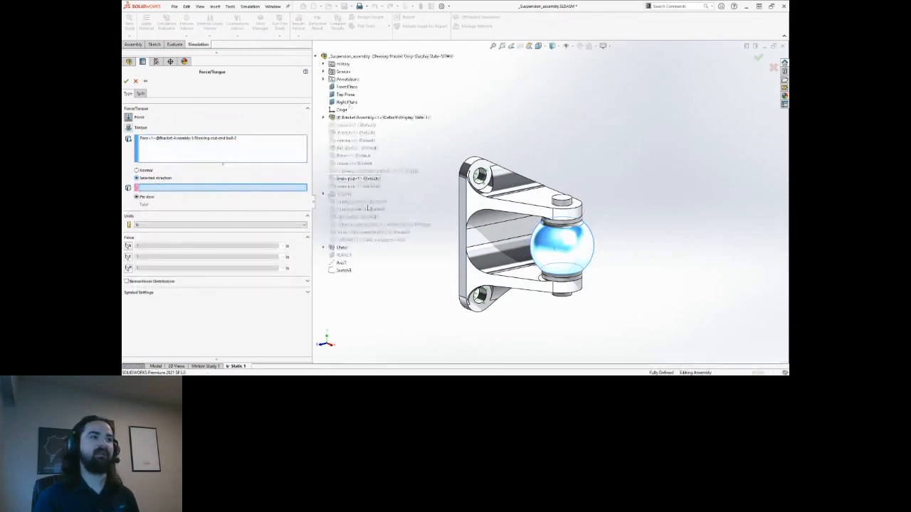
# Set Axis1 as the force's direction reference and rotate the model to check it.
pyautogui.click(342, 263)
pyautogui.scroll(4, 514, 251)
pyautogui.moveTo(524, 249); pyautogui.dragTo(594, 169, button='middle')
pyautogui.scroll(-4, 543, 216)
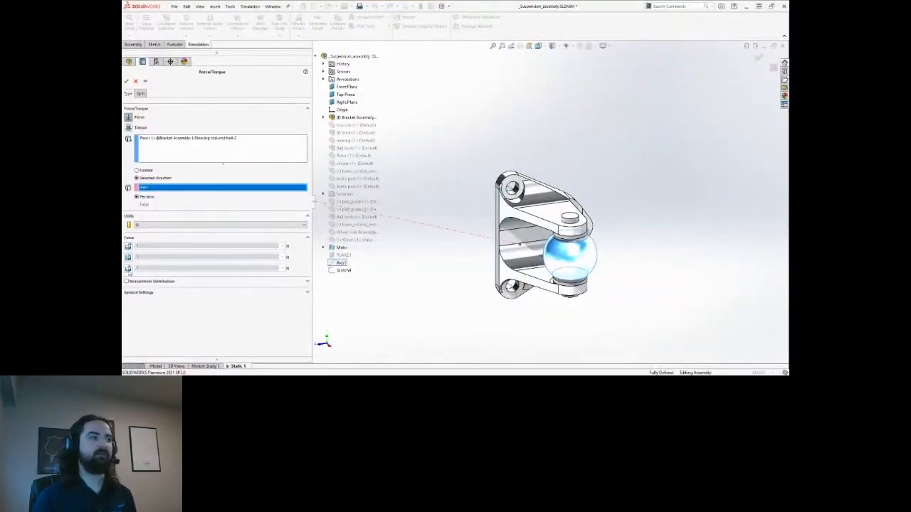
# Enable the axial force component, enter 12000 N, and confirm Force-1.
pyautogui.click(128, 268)
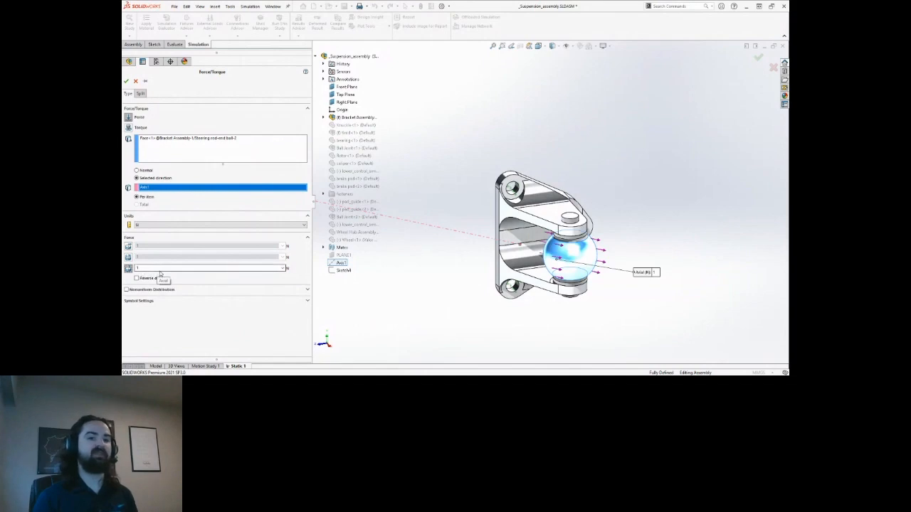
pyautogui.doubleClick(164, 268)
pyautogui.write('1200')
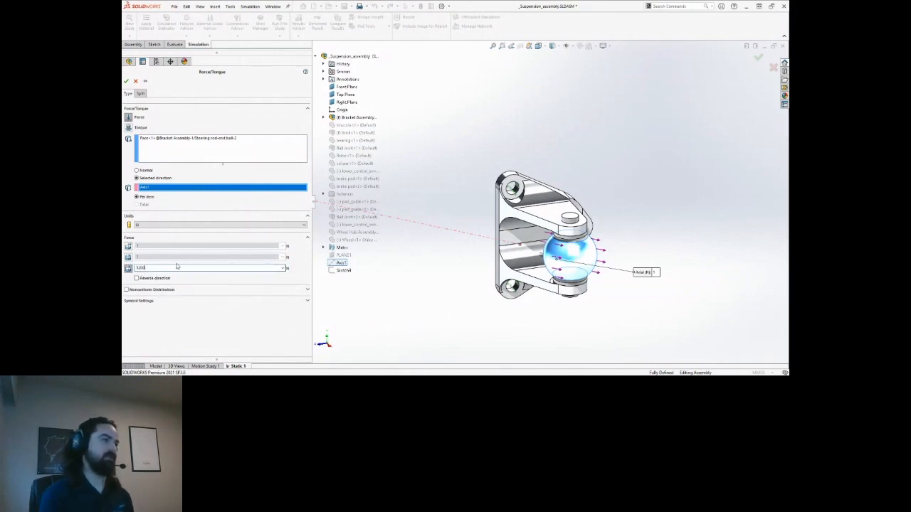
pyautogui.click(127, 82)
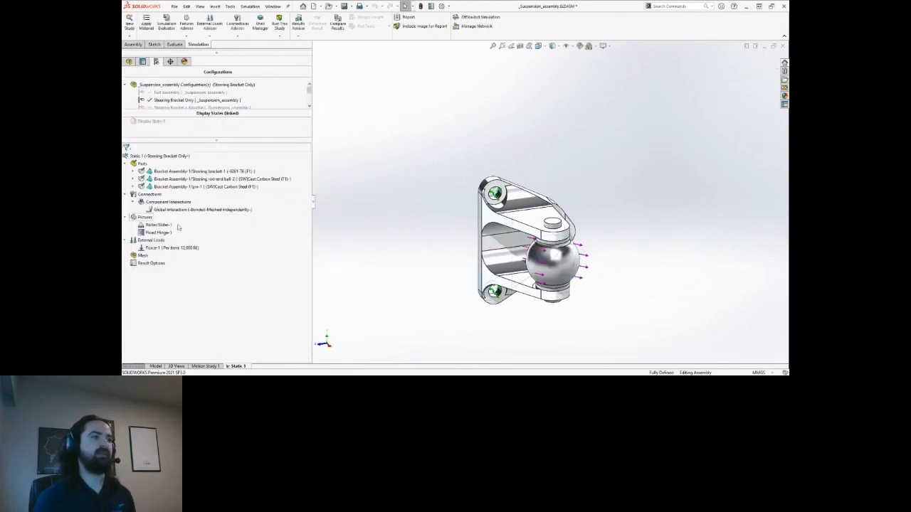
# Create the mesh after reviewing the mesh parameters and High quality settings for all three parts.
pyautogui.press('ctrl')
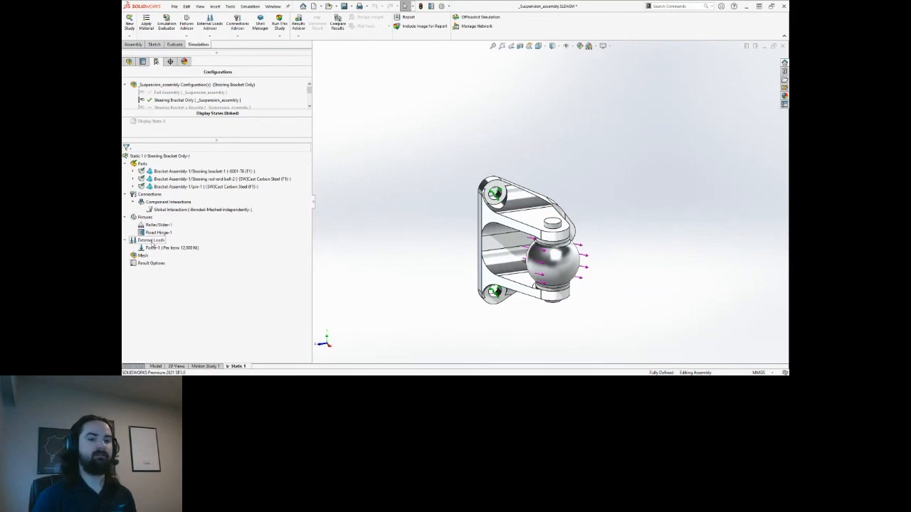
pyautogui.moveTo(383, 216); pyautogui.dragTo(390, 213, button='middle')
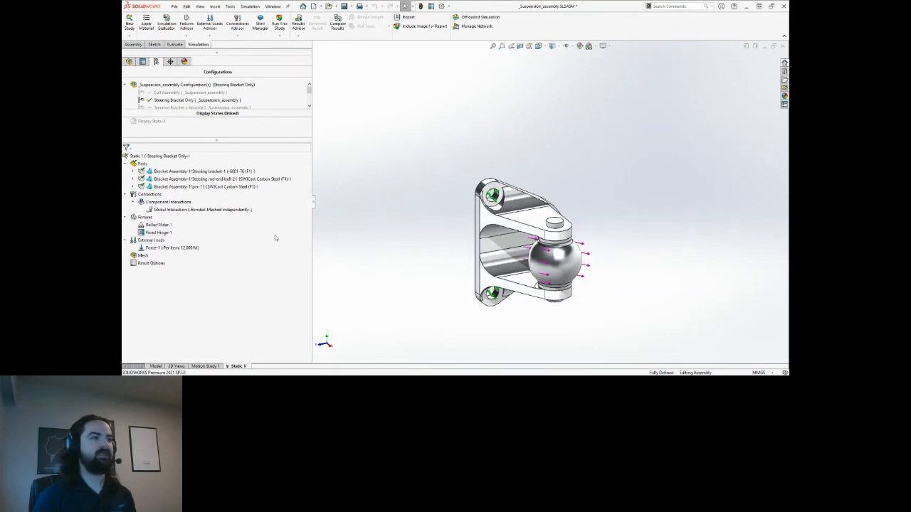
pyautogui.rightClick(142, 255)
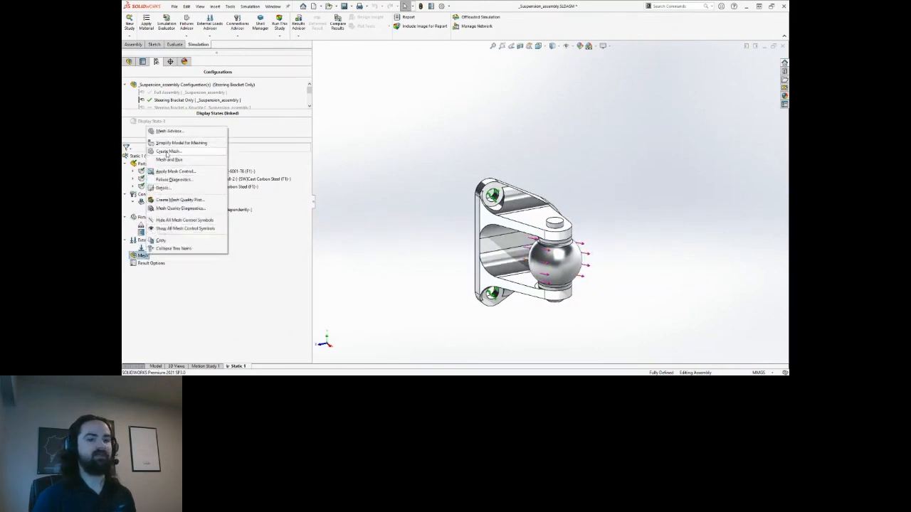
pyautogui.click(168, 152)
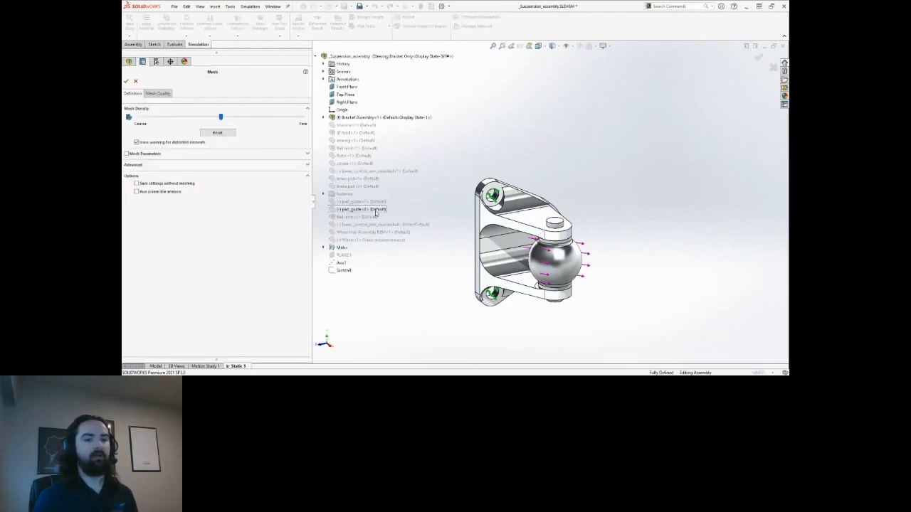
pyautogui.keyDown('ctrl'); pyautogui.moveTo(468, 219); pyautogui.dragTo(473, 235, button='middle'); pyautogui.keyUp('ctrl')
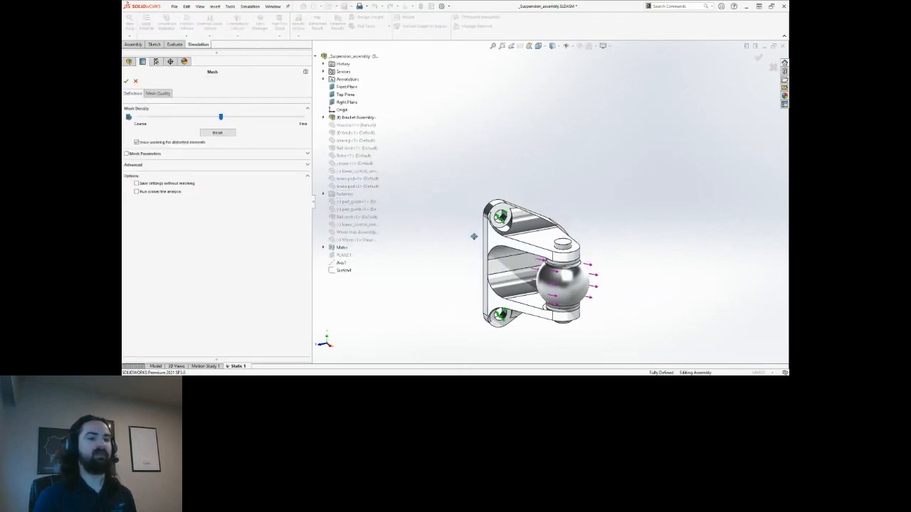
pyautogui.press('ctrl')
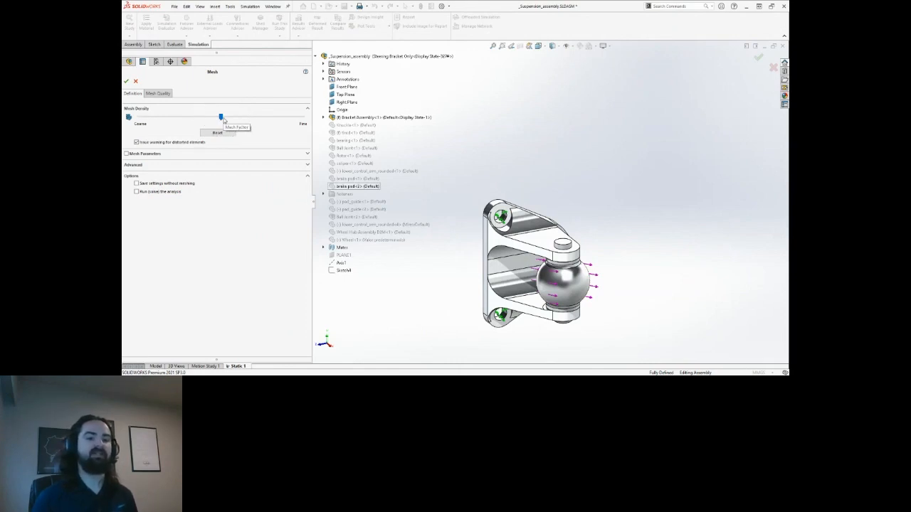
pyautogui.click(309, 154)
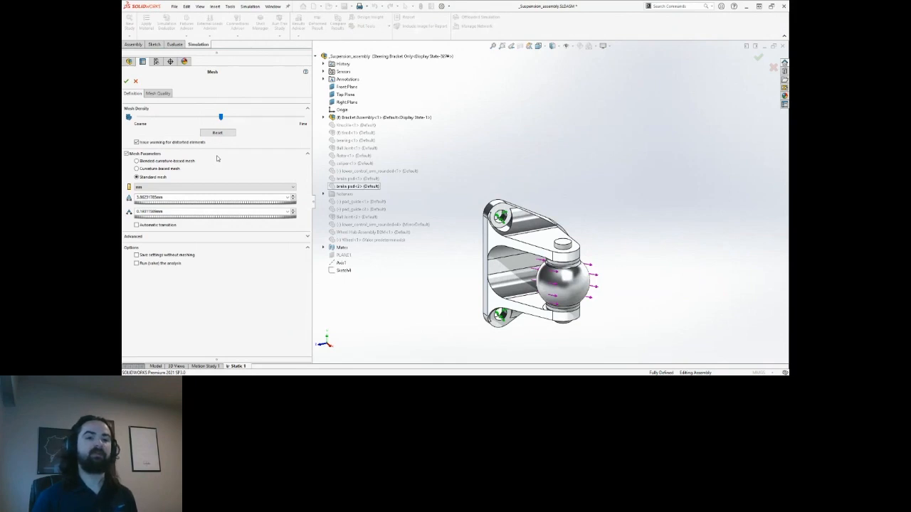
pyautogui.click(160, 94)
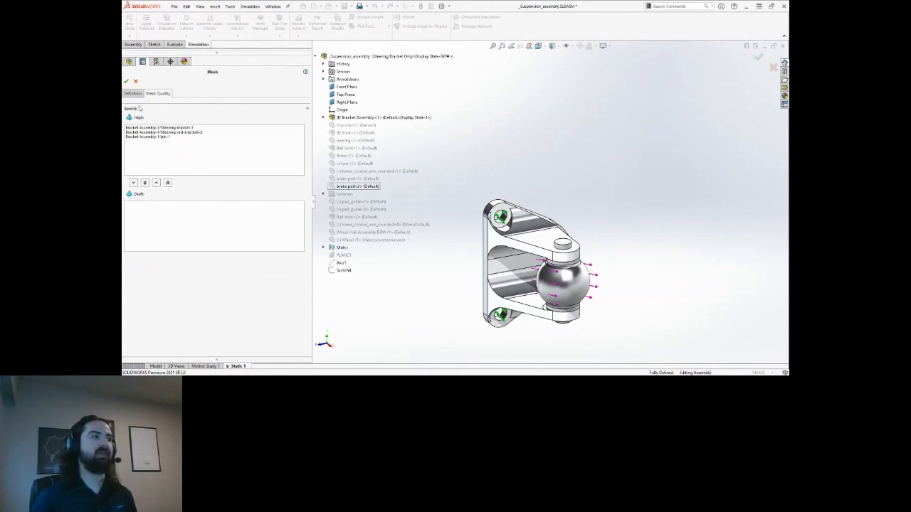
pyautogui.click(127, 81)
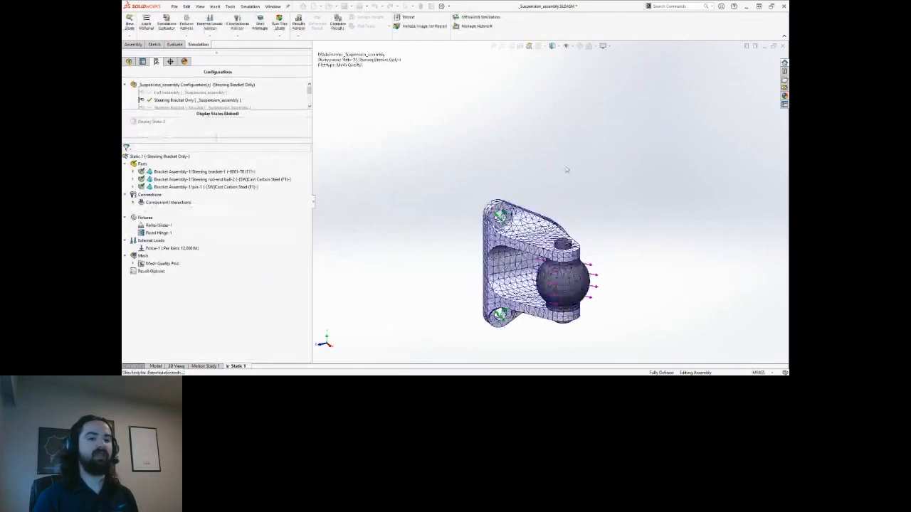
# Inspect the meshed bracket, then run Static 1 to produce stress, displacement and strain results.
pyautogui.moveTo(606, 259)
pyautogui.mouseDown(button='middle')
pyautogui.moveTo(466, 271)
pyautogui.moveTo(620, 248)
pyautogui.moveTo(614, 258)
pyautogui.mouseUp(button='middle')
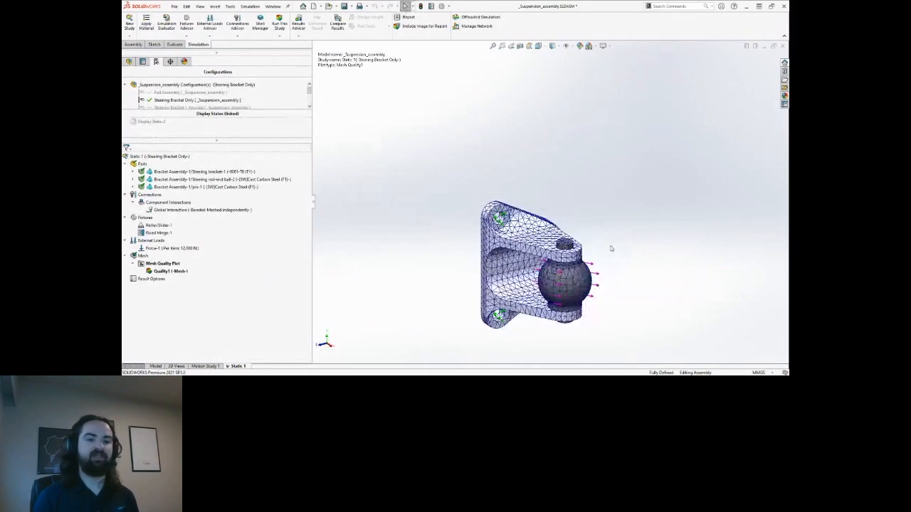
pyautogui.moveTo(612, 249); pyautogui.dragTo(608, 249, button='middle')
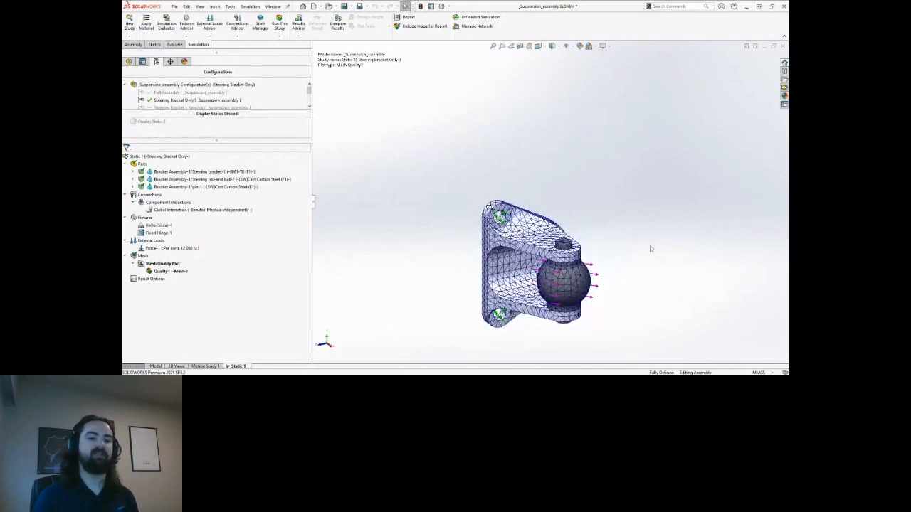
pyautogui.moveTo(507, 207); pyautogui.dragTo(509, 210, button='middle')
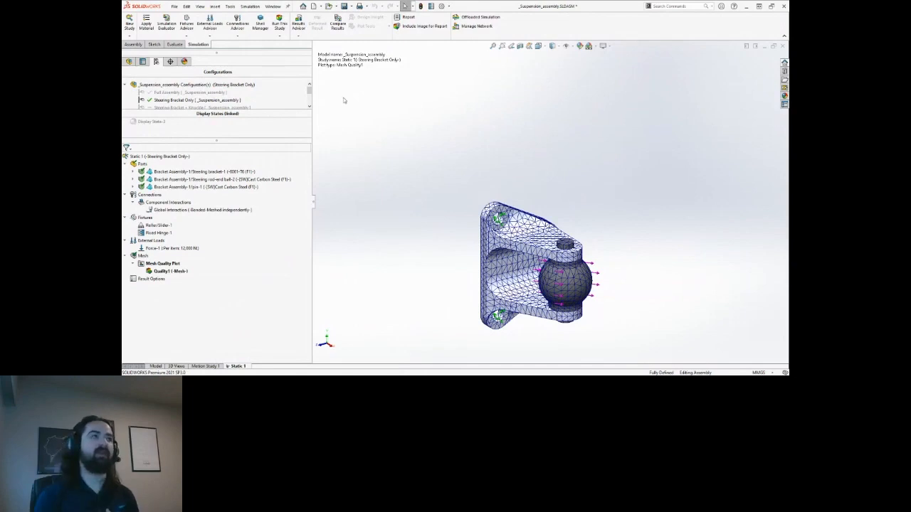
pyautogui.click(280, 24)
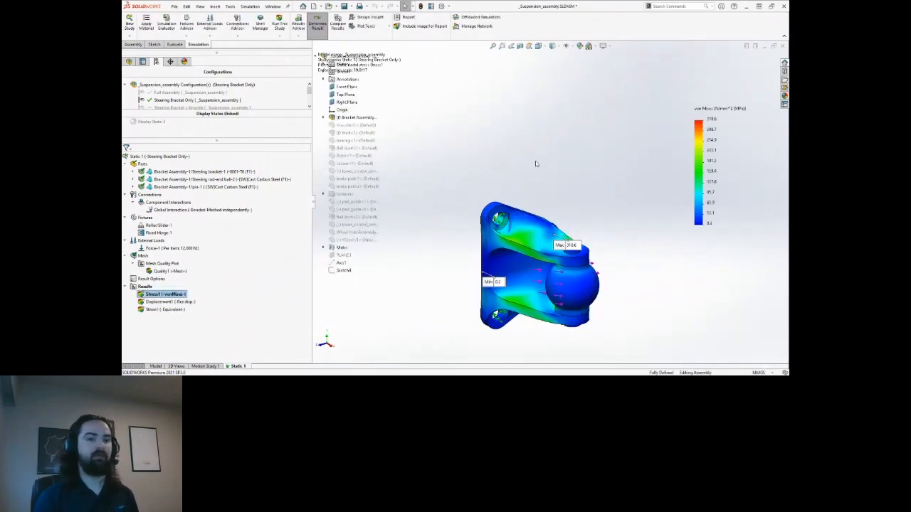
# Reframe the von Mises plot and drag the Max 318.6 label off the bracket toward the upper right.
pyautogui.keyDown('ctrl'); pyautogui.moveTo(550, 181); pyautogui.dragTo(533, 167, button='middle'); pyautogui.keyUp('ctrl')
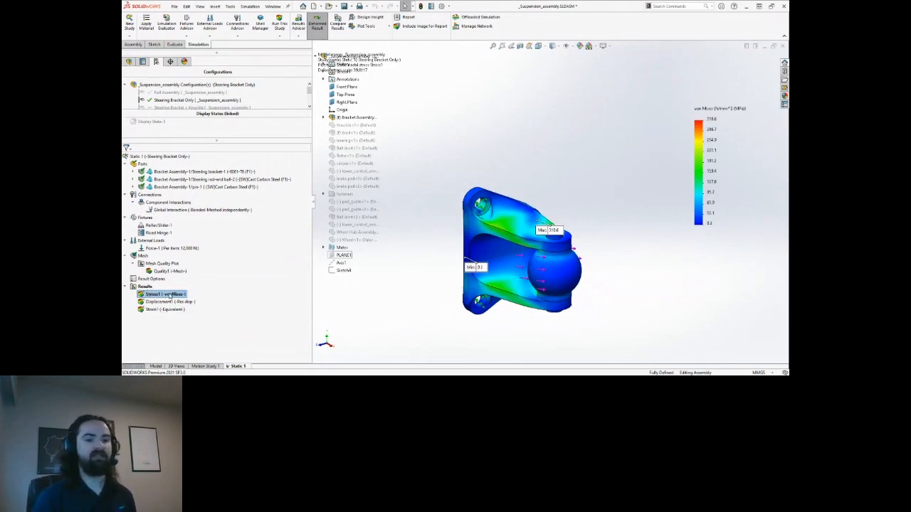
pyautogui.moveTo(607, 184); pyautogui.dragTo(519, 177, button='middle')
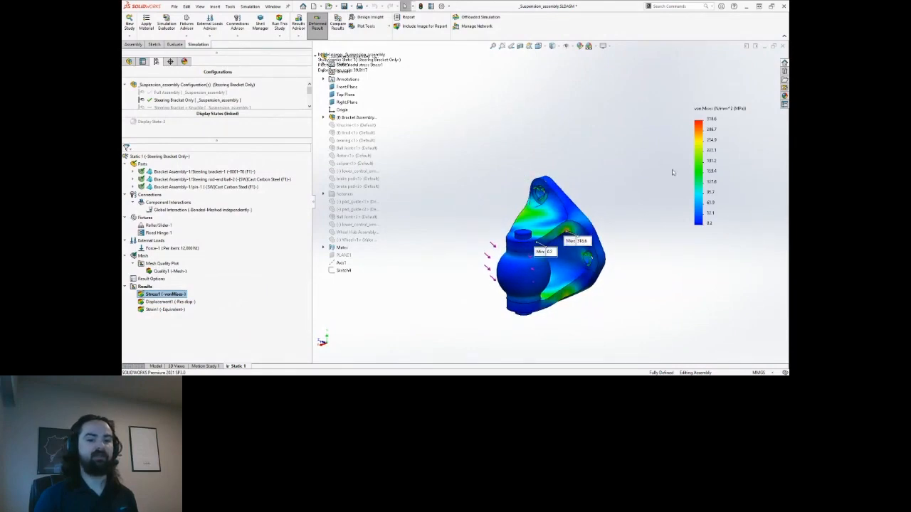
pyautogui.moveTo(494, 186); pyautogui.dragTo(502, 185, button='middle')
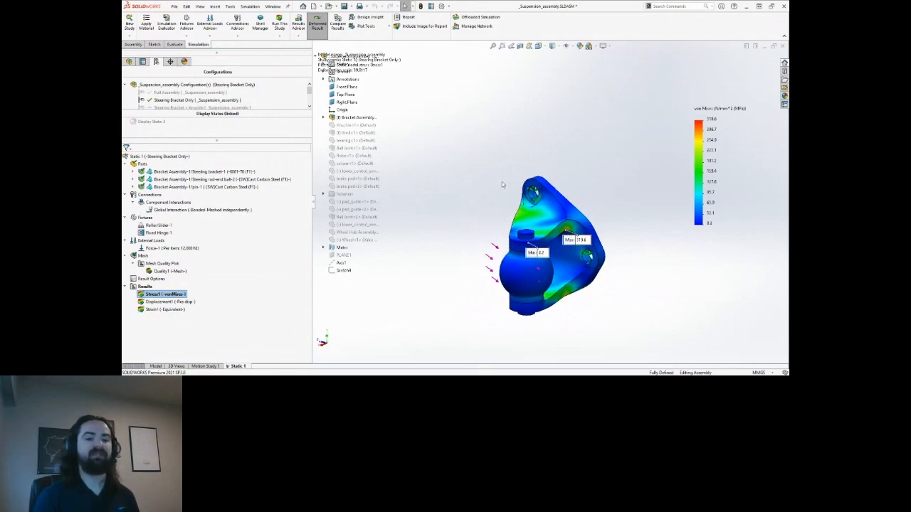
pyautogui.scroll(-2, 573, 231)
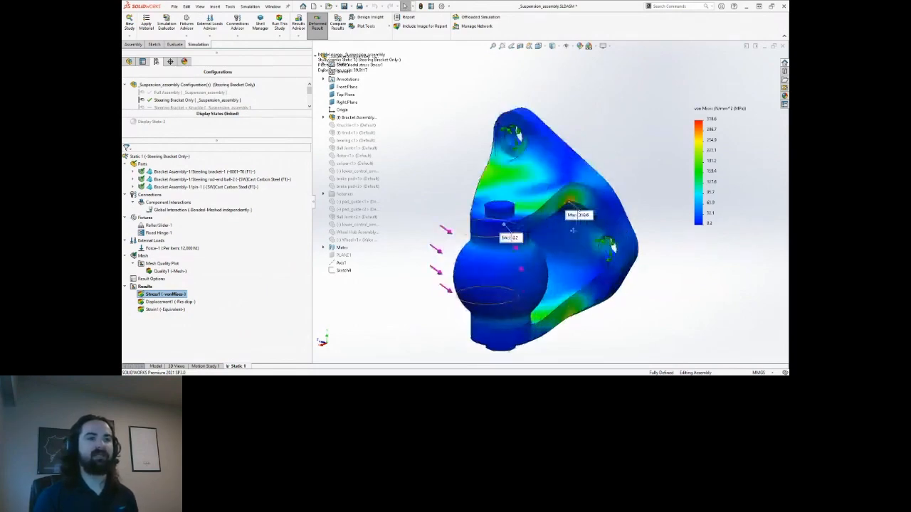
pyautogui.keyDown('ctrl'); pyautogui.moveTo(573, 231); pyautogui.dragTo(528, 224, button='middle'); pyautogui.keyUp('ctrl')
pyautogui.moveTo(535, 209); pyautogui.dragTo(593, 134)
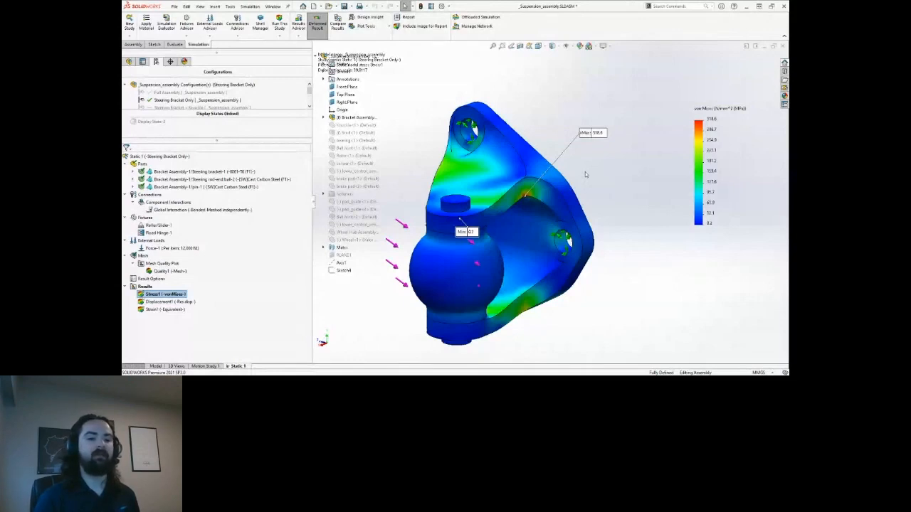
# Display the Displacement1 plot (max 0.226 mm) with its Max label placed beside the rod-end ball.
pyautogui.click(183, 301)
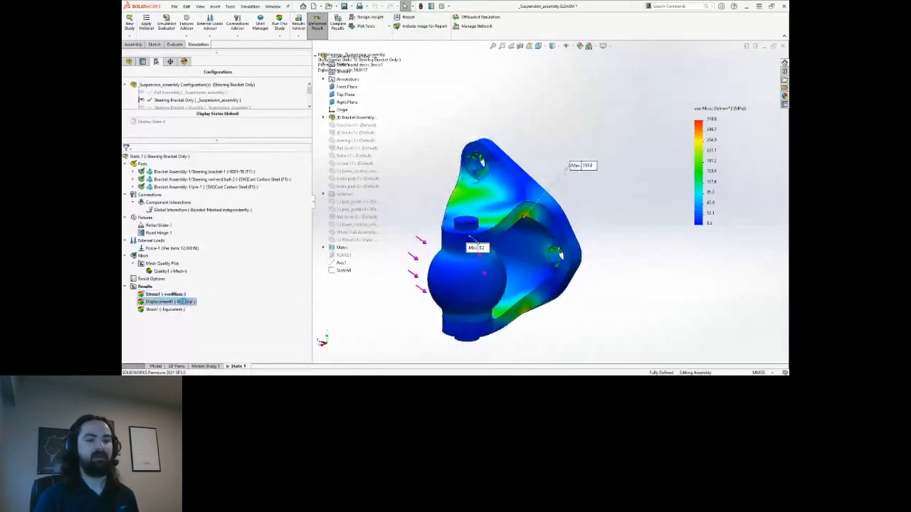
pyautogui.doubleClick(184, 302)
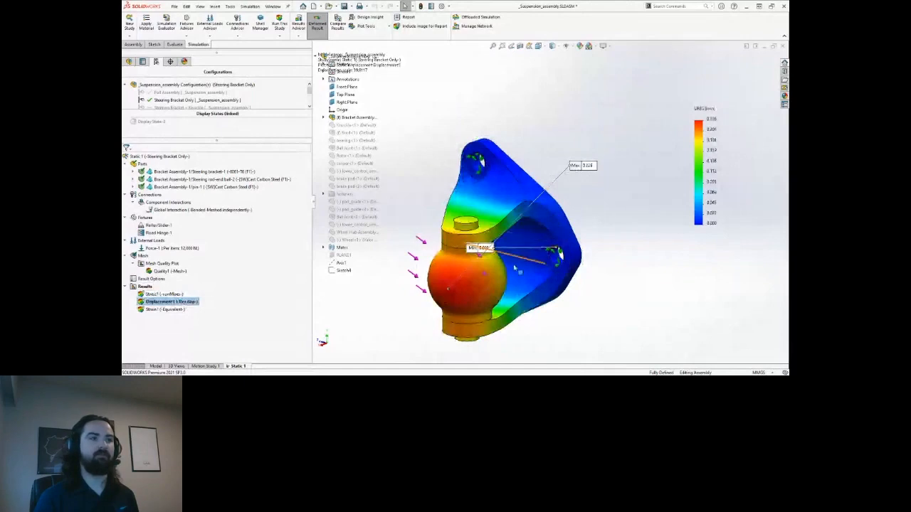
pyautogui.moveTo(539, 192); pyautogui.dragTo(400, 309)
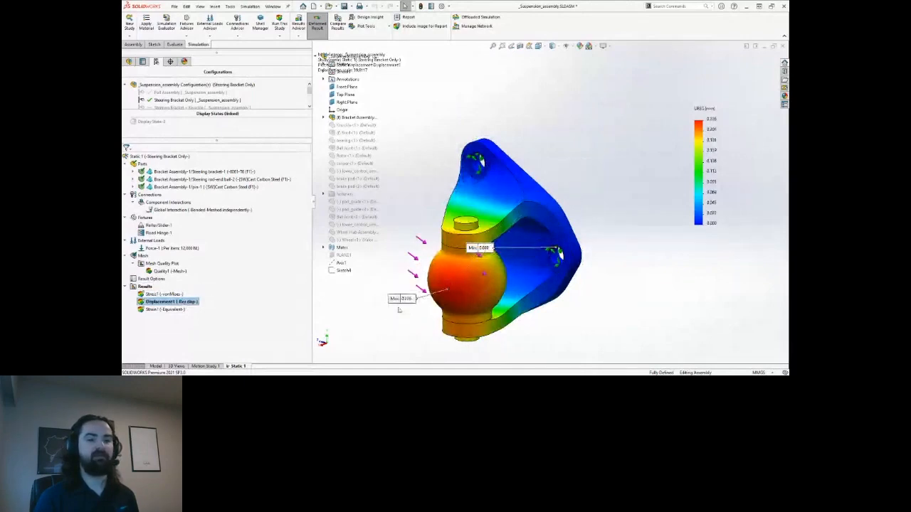
pyautogui.scroll(1, 399, 310)
pyautogui.keyDown('ctrl'); pyautogui.moveTo(398, 309); pyautogui.dragTo(404, 320, button='middle'); pyautogui.keyUp('ctrl')
pyautogui.moveTo(607, 231)
pyautogui.mouseDown(button='middle')
pyautogui.moveTo(600, 225)
pyautogui.moveTo(604, 234)
pyautogui.mouseUp(button='middle')
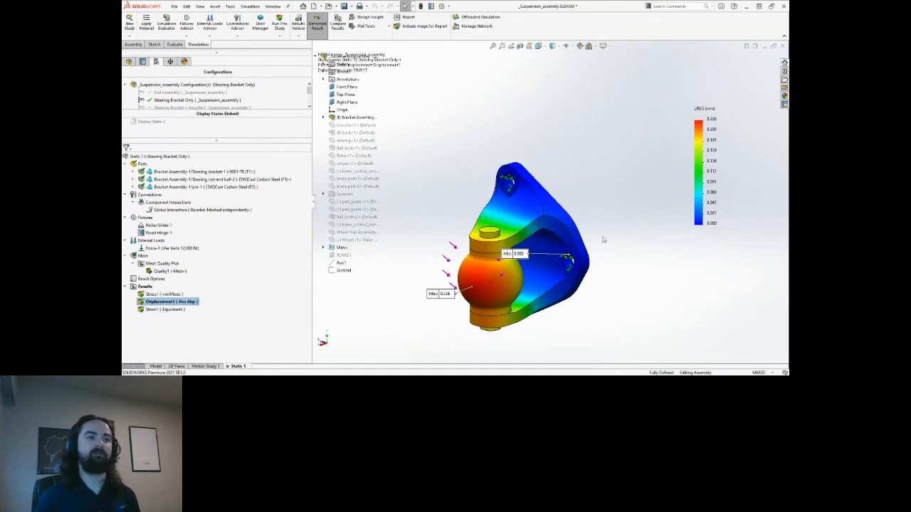
pyautogui.click(145, 287)
# Add a default Factor of Safety plot and move its Min 2.63 label clear of the bracket.
pyautogui.rightClick(145, 287)
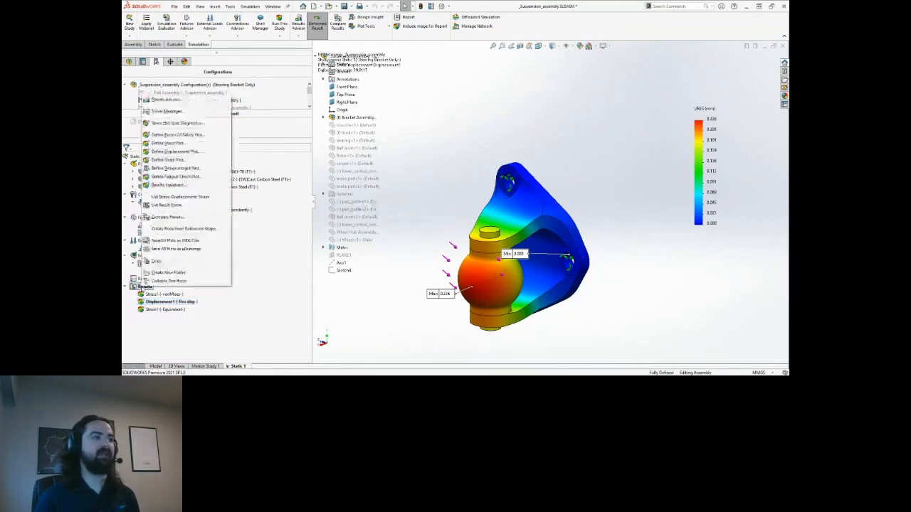
pyautogui.click(185, 136)
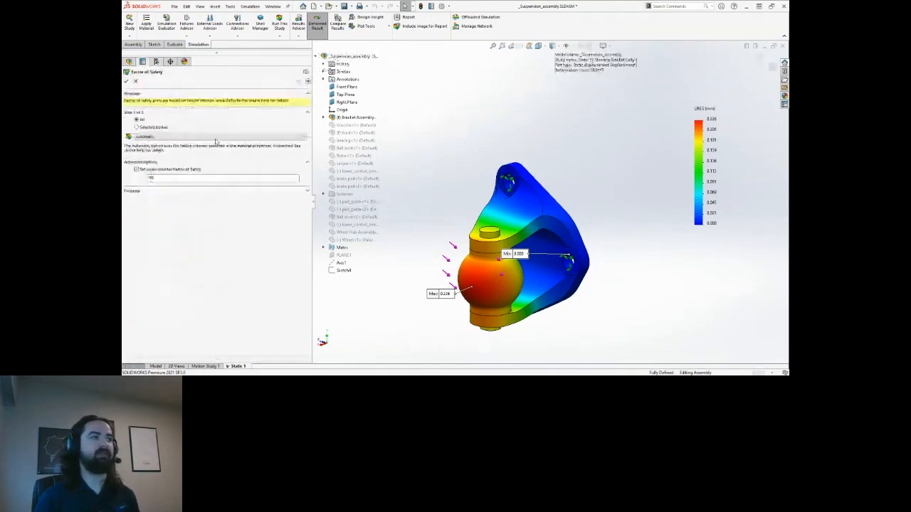
pyautogui.click(128, 81)
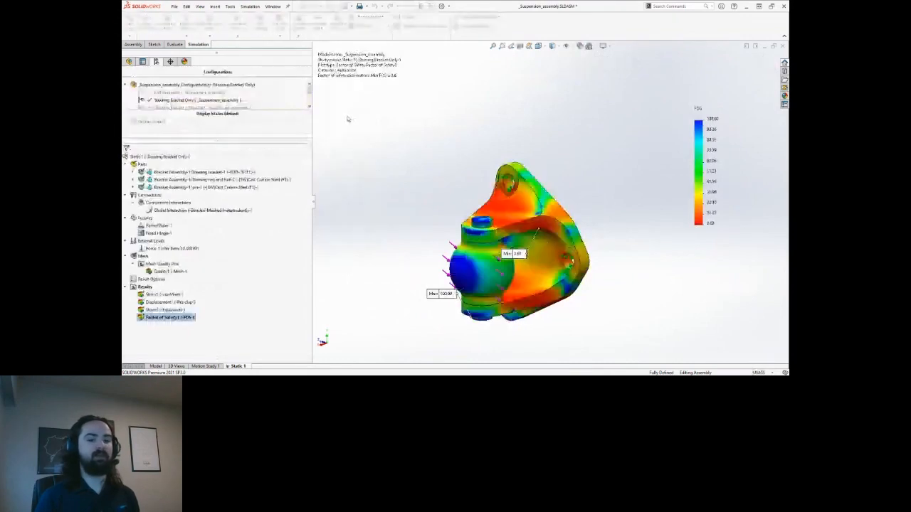
pyautogui.moveTo(515, 253); pyautogui.dragTo(581, 162)
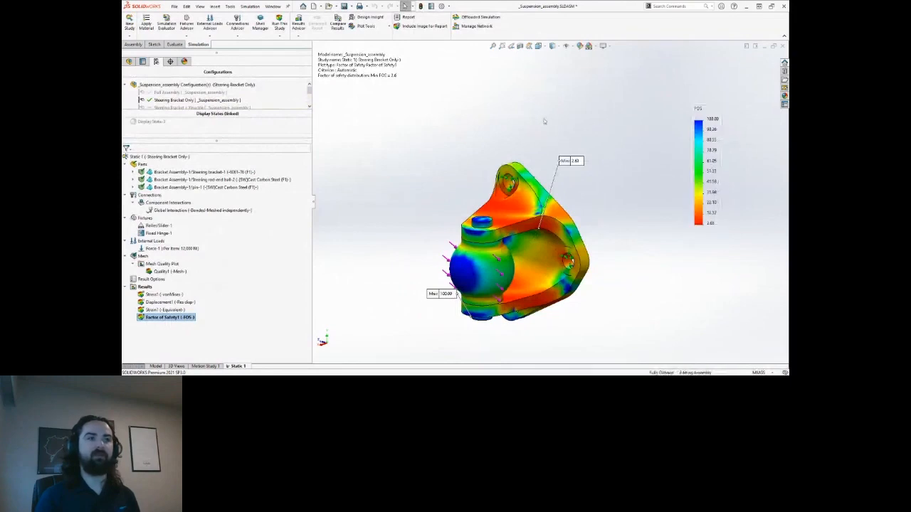
pyautogui.moveTo(579, 166); pyautogui.dragTo(595, 182)
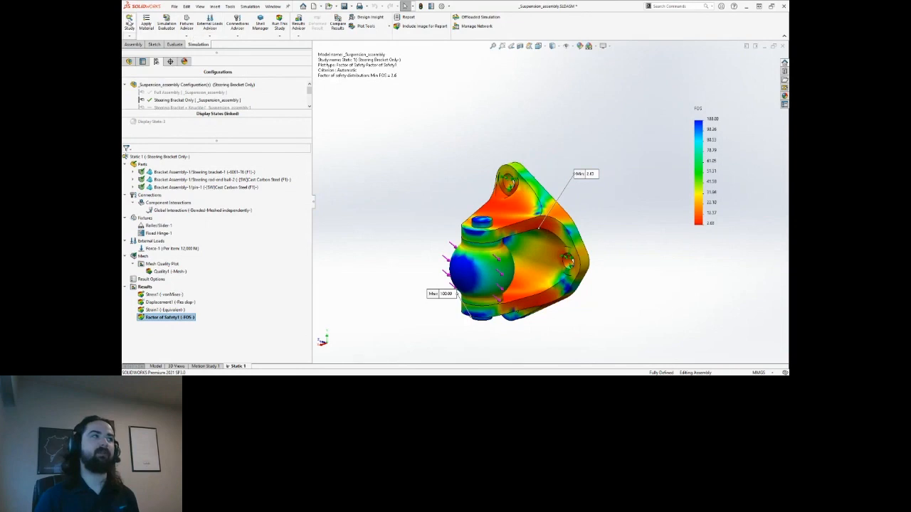
# Create a Fatigue study named Fatigue 1 for the Steering Bracket Only configuration.
pyautogui.click(129, 21)
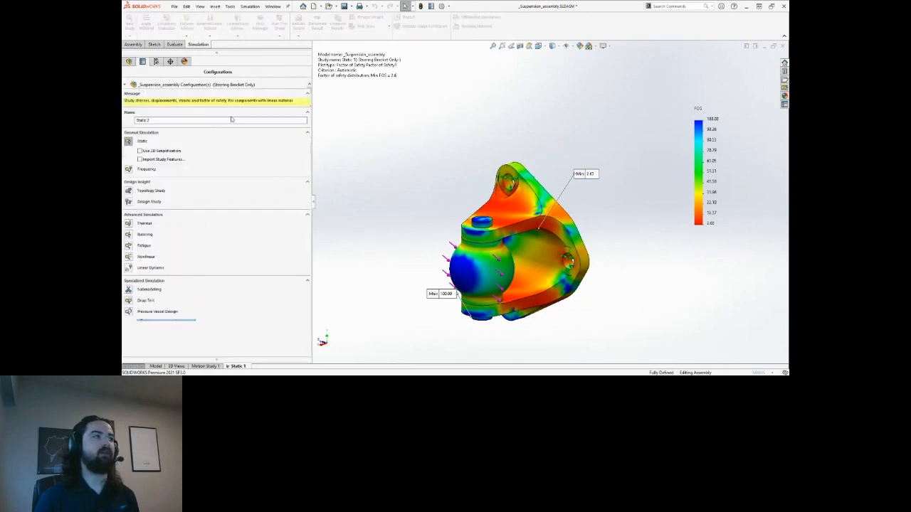
pyautogui.click(143, 245)
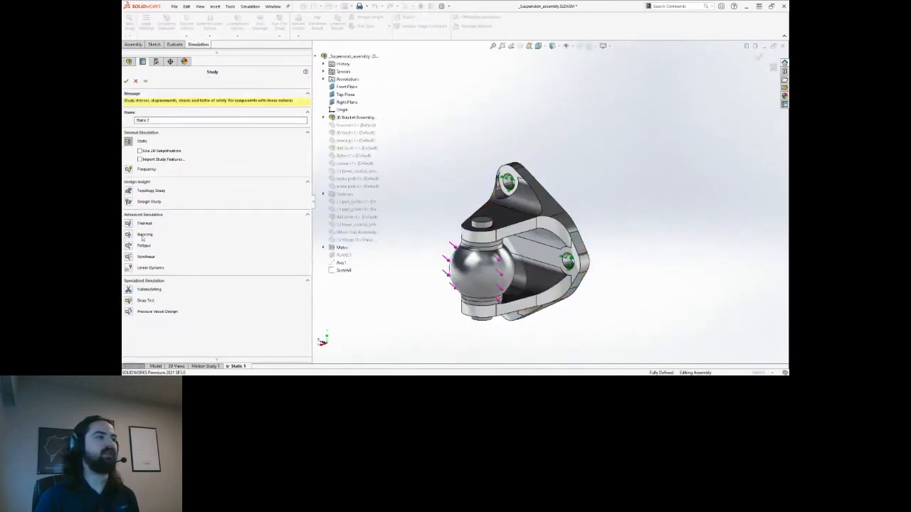
pyautogui.click(126, 81)
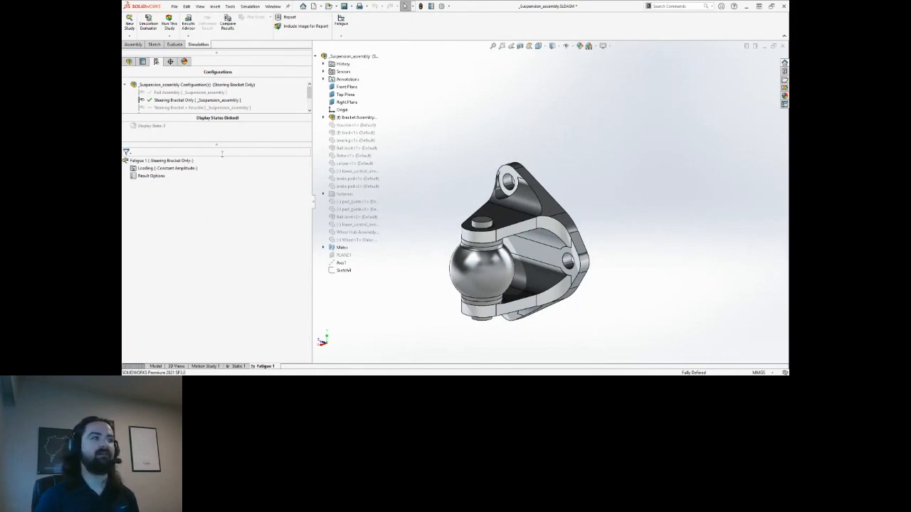
# Add a fully reversed Event-1 based on Static 1, appending a 0 to its cycle count.
pyautogui.rightClick(167, 169)
pyautogui.click(187, 175)
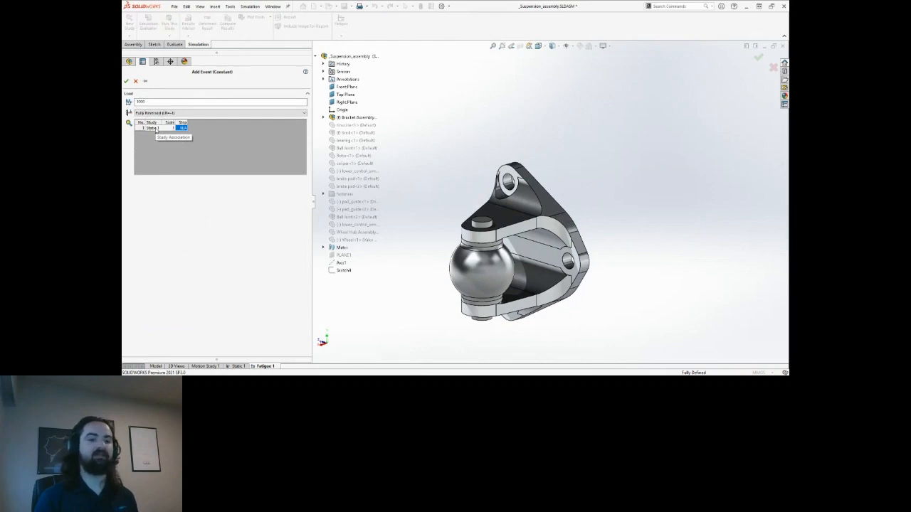
pyautogui.click(171, 101)
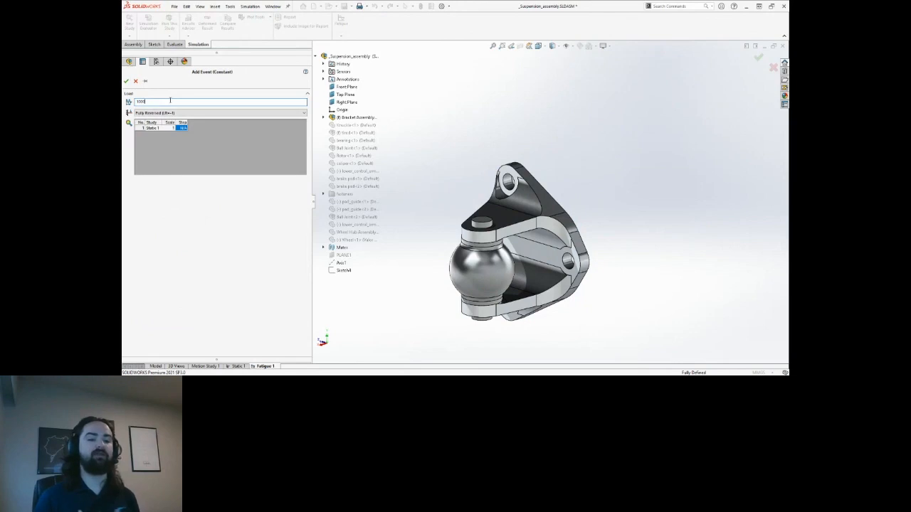
pyautogui.write('00')
pyautogui.click(126, 82)
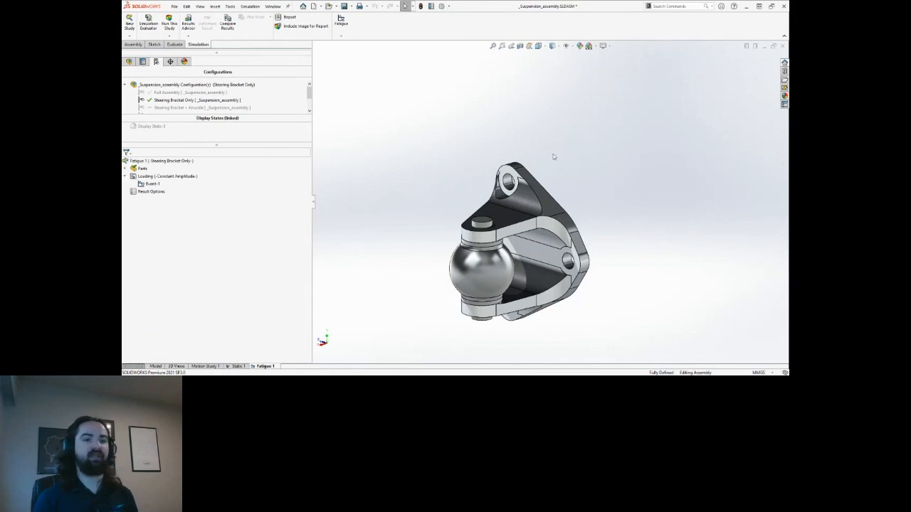
# Run Fatigue 1 and move the Max 2.525 damage label to the bracket's upper right.
pyautogui.click(168, 23)
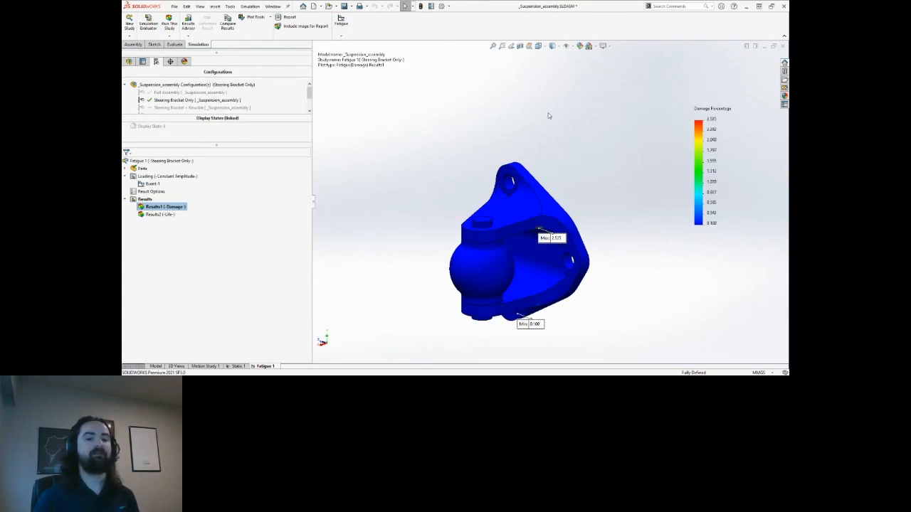
pyautogui.keyDown('ctrl'); pyautogui.moveTo(576, 138); pyautogui.dragTo(556, 146, button='middle'); pyautogui.keyUp('ctrl')
pyautogui.scroll(-5, 545, 256)
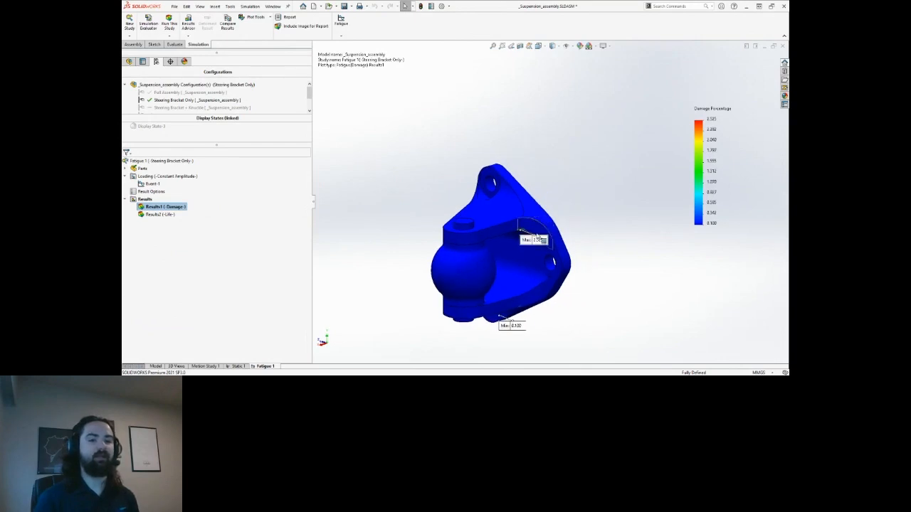
pyautogui.moveTo(527, 238); pyautogui.dragTo(564, 150)
pyautogui.moveTo(544, 187); pyautogui.dragTo(480, 163, button='middle')
pyautogui.scroll(-4, 479, 163)
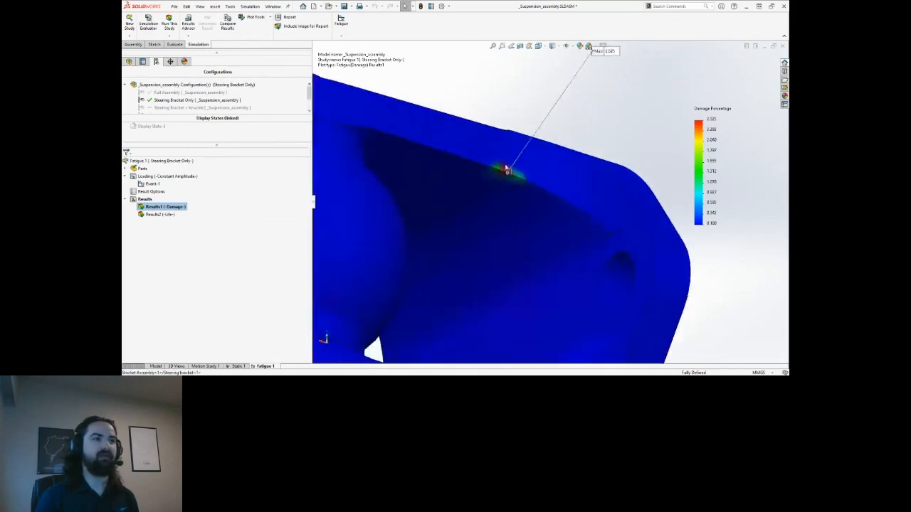
pyautogui.scroll(5, 502, 178)
pyautogui.moveTo(490, 194); pyautogui.dragTo(450, 235, button='middle')
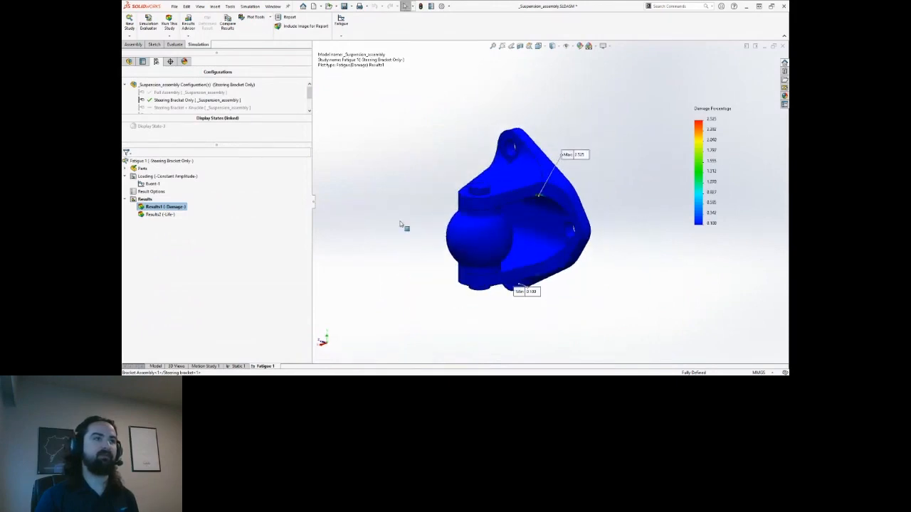
# Show the Total Life plot, move its Max label below the part and Min label to the upper right.
pyautogui.doubleClick(168, 216)
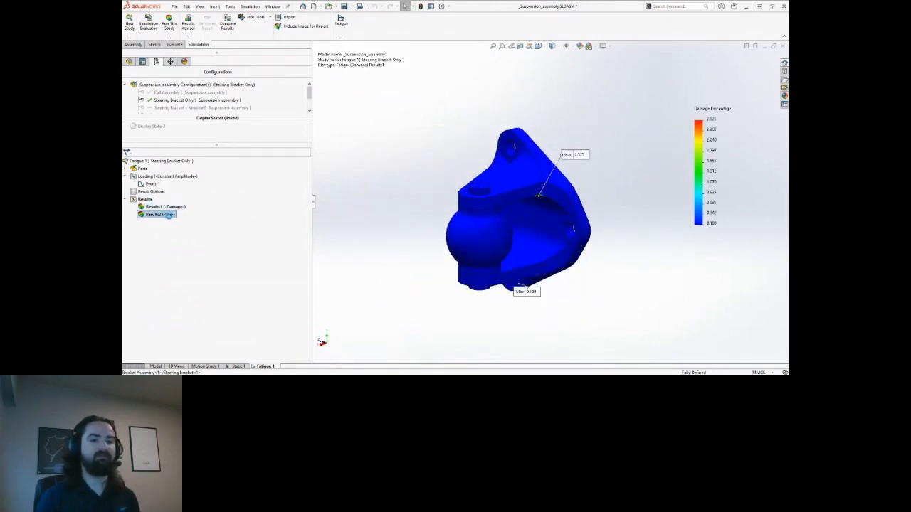
pyautogui.moveTo(584, 155); pyautogui.dragTo(513, 362)
pyautogui.moveTo(545, 301); pyautogui.dragTo(614, 164)
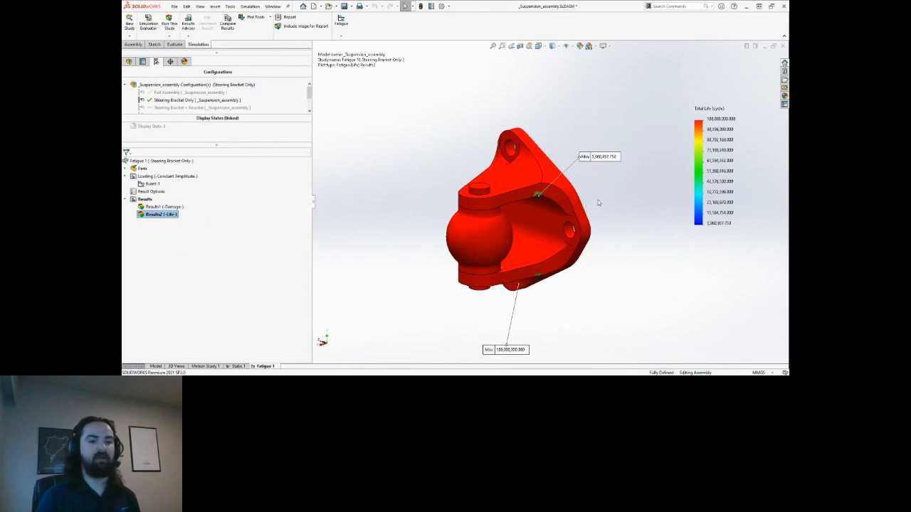
pyautogui.scroll(3, 587, 170)
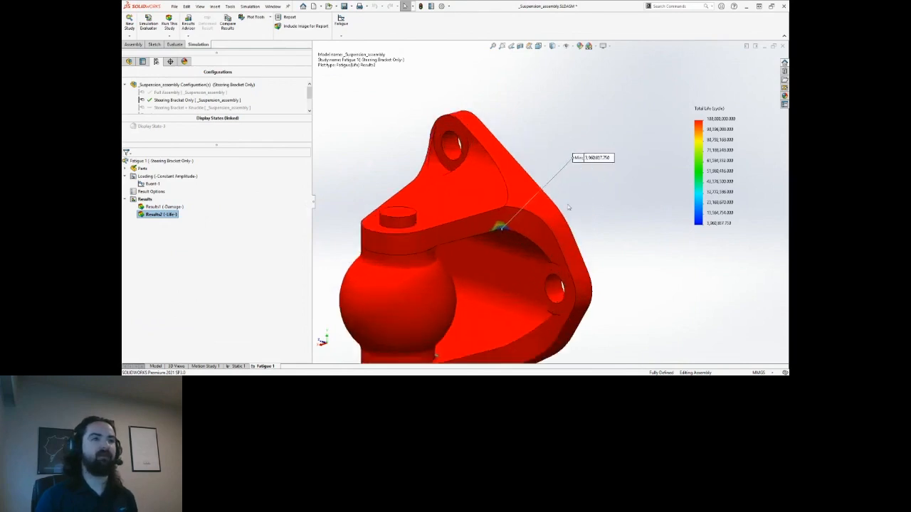
pyautogui.keyDown('ctrl'); pyautogui.moveTo(587, 170); pyautogui.dragTo(596, 113, button='middle'); pyautogui.keyUp('ctrl')
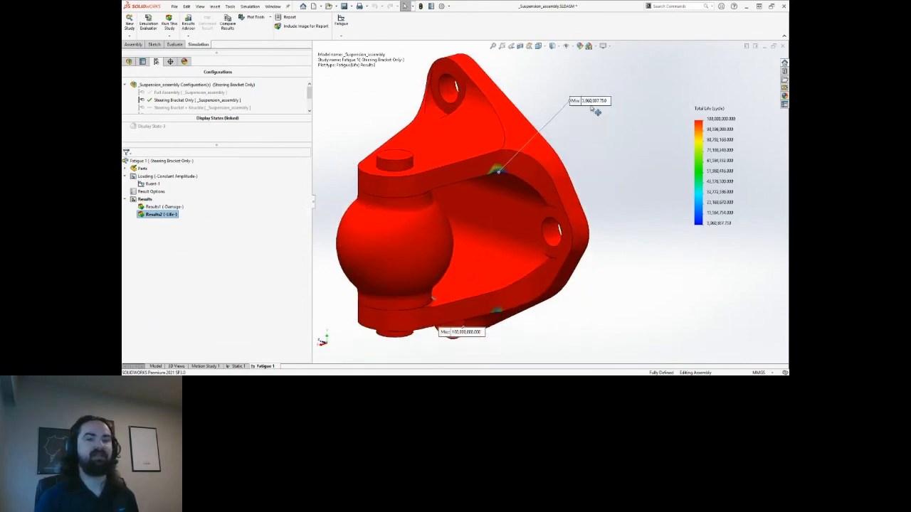
pyautogui.moveTo(529, 182); pyautogui.dragTo(525, 164, button='middle')
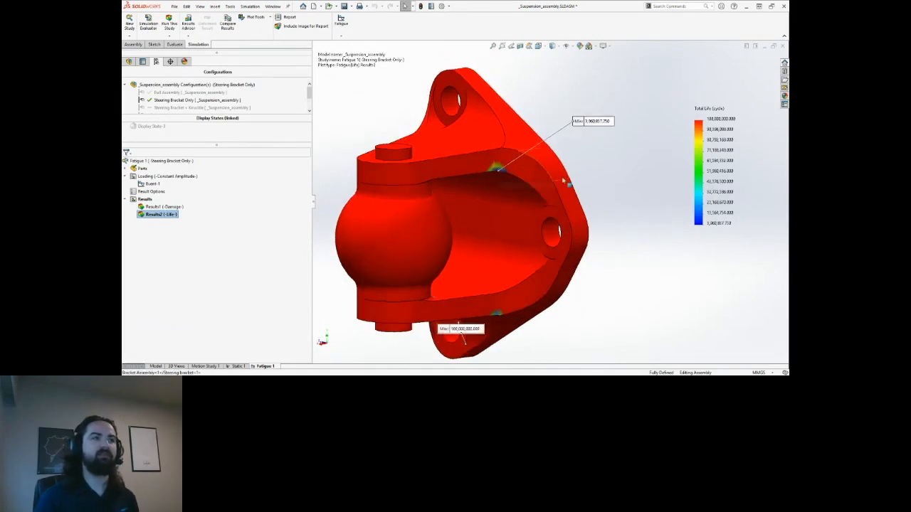
pyautogui.moveTo(576, 173); pyautogui.dragTo(574, 192, button='middle')
pyautogui.scroll(-1, 535, 179)
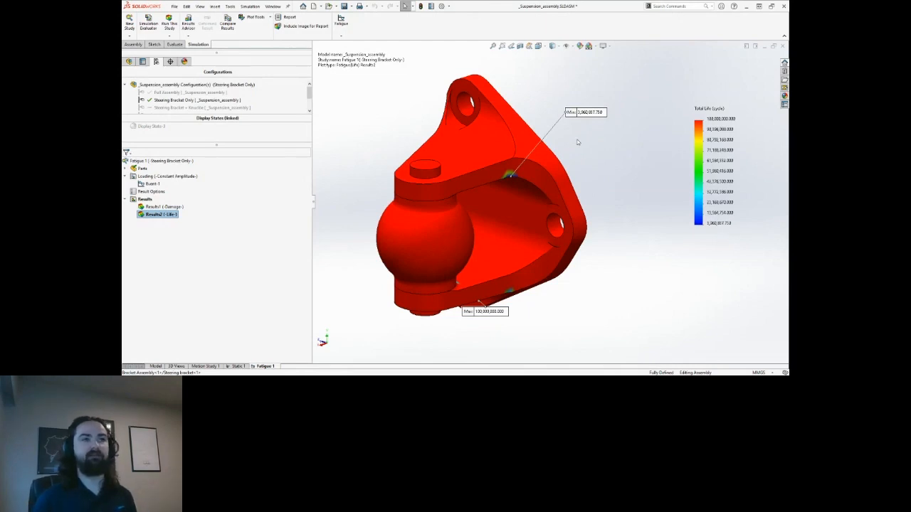
pyautogui.moveTo(578, 142); pyautogui.dragTo(572, 145, button='middle')
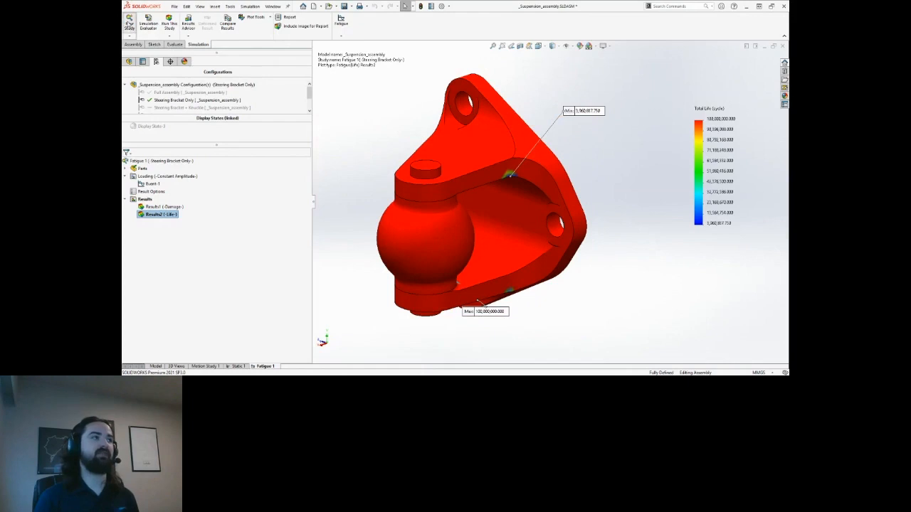
# Create Frequency 1 and copy Static 1's Parts, Fixtures and External Loads into it.
pyautogui.click(129, 152)
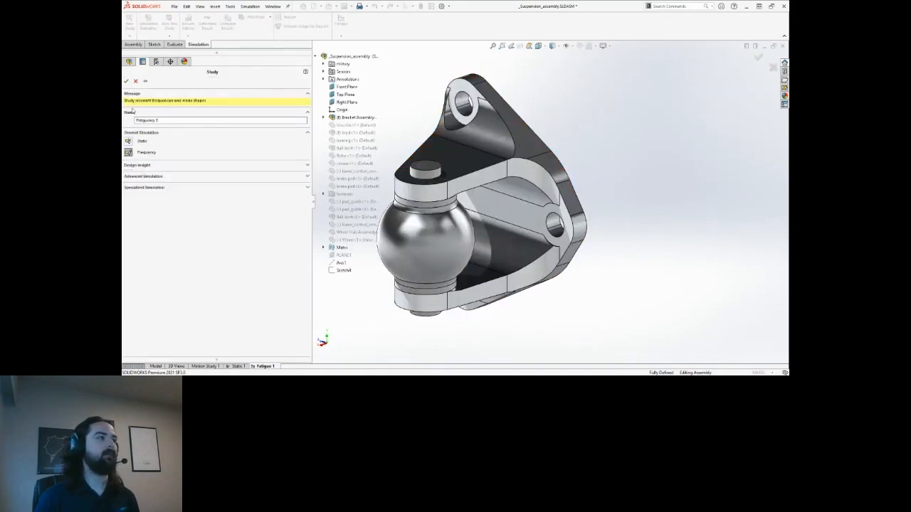
pyautogui.click(126, 81)
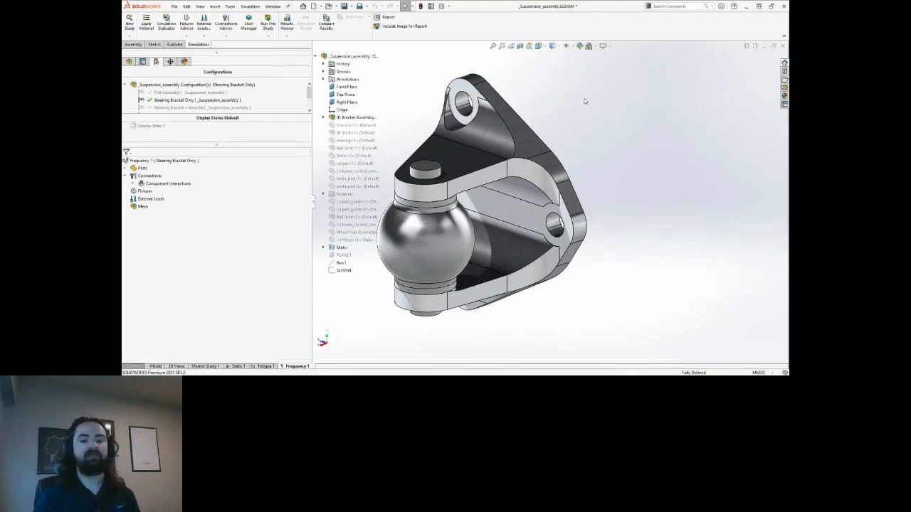
pyautogui.click(237, 366)
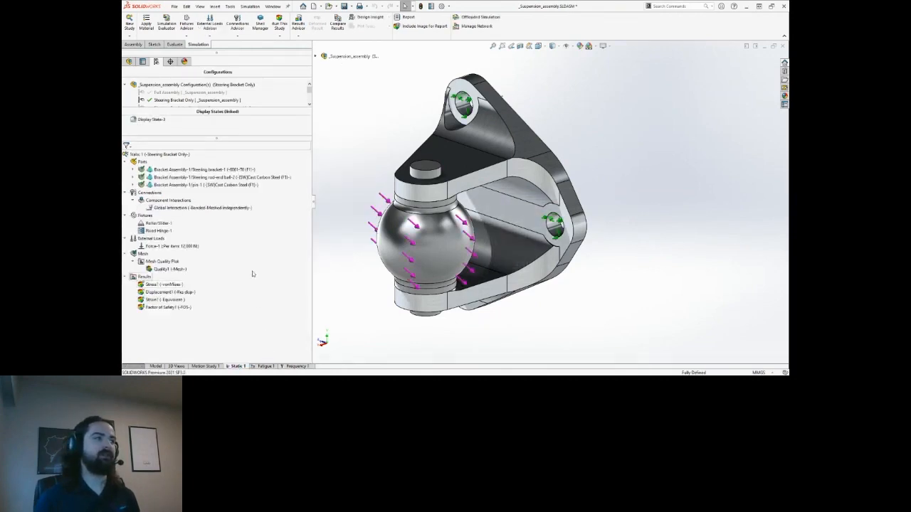
pyautogui.click(142, 162)
pyautogui.keyDown('ctrl'); pyautogui.click(146, 216); pyautogui.keyUp('ctrl')
pyautogui.keyDown('ctrl'); pyautogui.click(152, 239); pyautogui.keyUp('ctrl')
pyautogui.moveTo(146, 217); pyautogui.dragTo(298, 369)
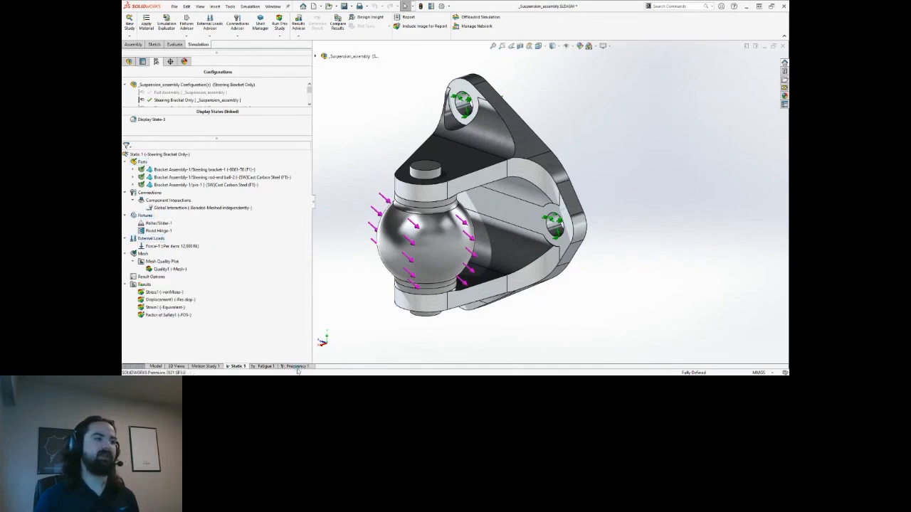
pyautogui.click(297, 366)
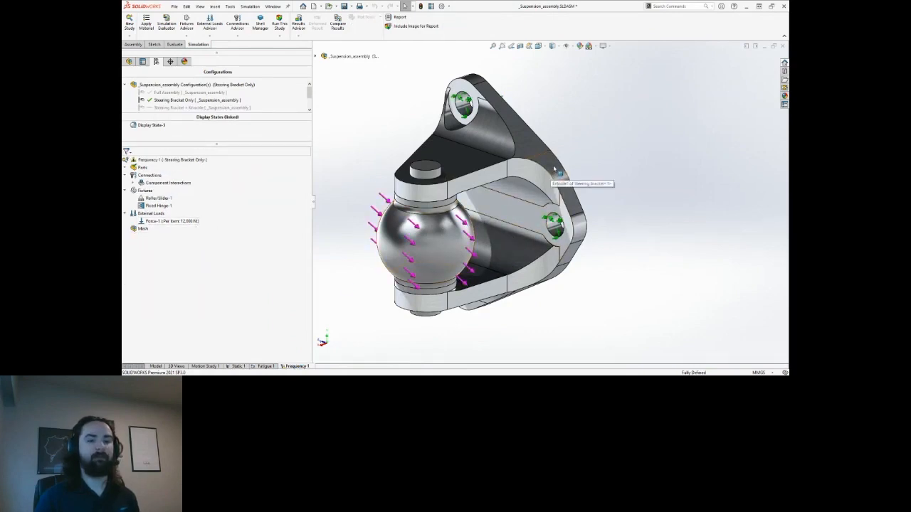
pyautogui.scroll(2, 545, 165)
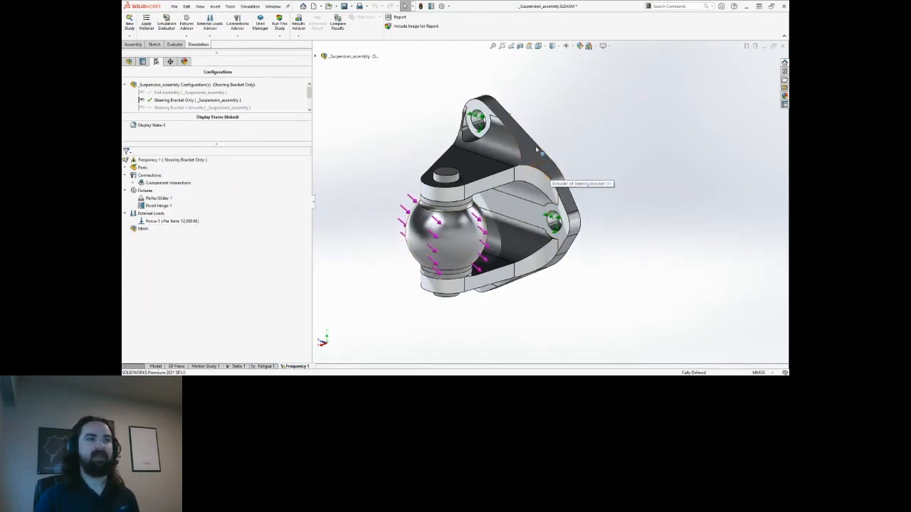
pyautogui.moveTo(583, 140); pyautogui.dragTo(477, 181, button='middle')
pyautogui.scroll(-2, 501, 135)
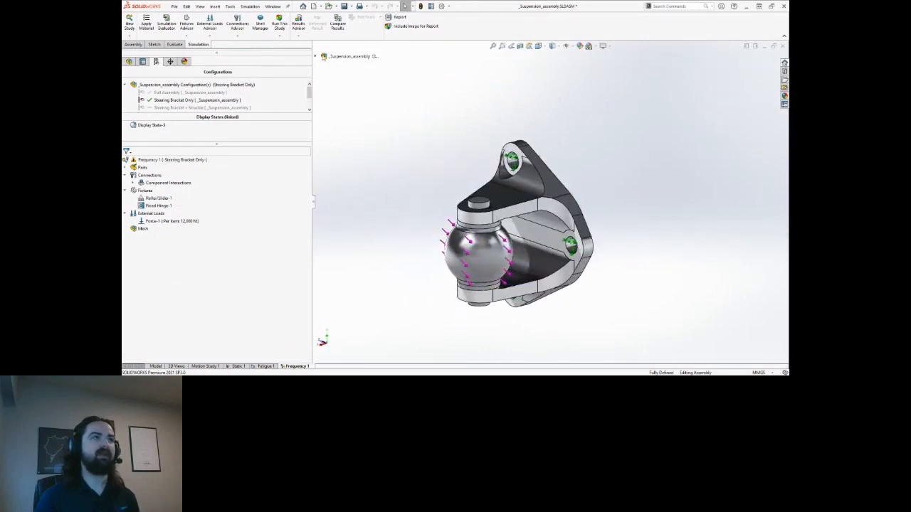
# Solve Frequency 1 for Amplitude1–Amplitude5 mode shapes and inspect the mode 1 plot.
pyautogui.click(279, 23)
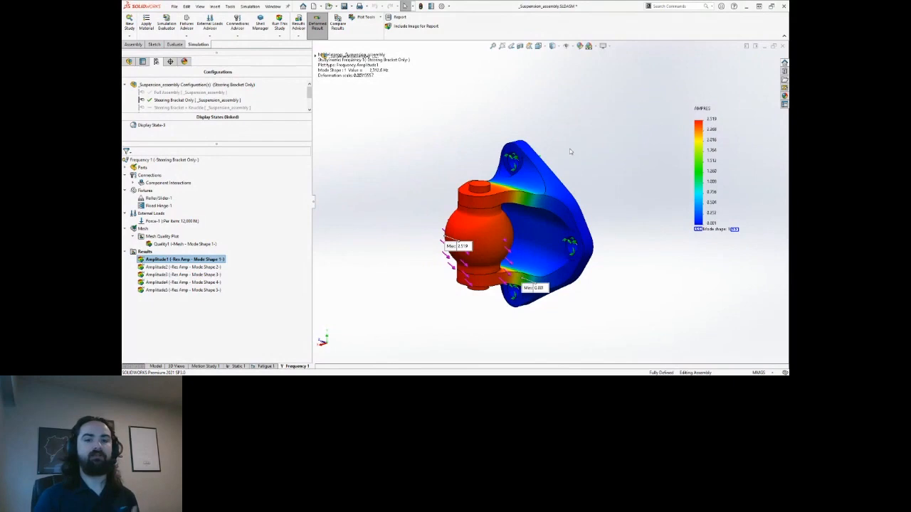
pyautogui.moveTo(372, 196); pyautogui.dragTo(389, 206, button='middle')
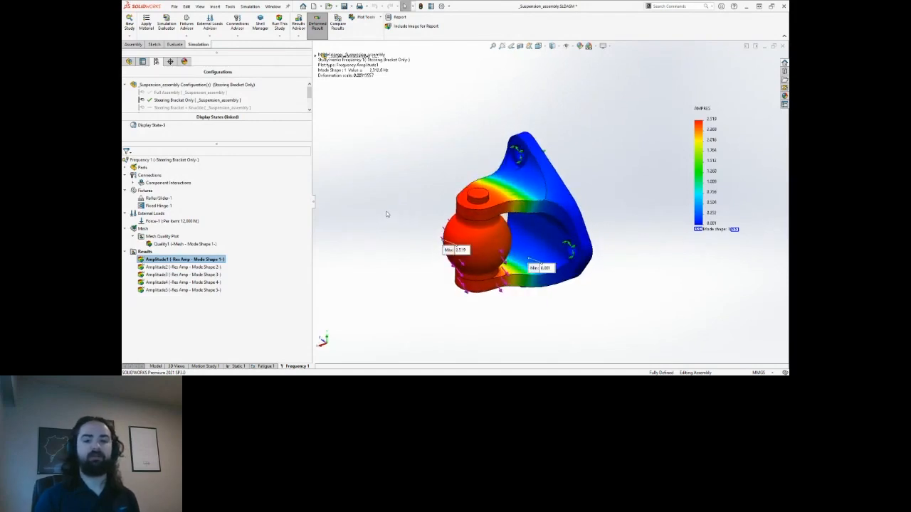
pyautogui.moveTo(411, 186); pyautogui.dragTo(425, 183, button='middle')
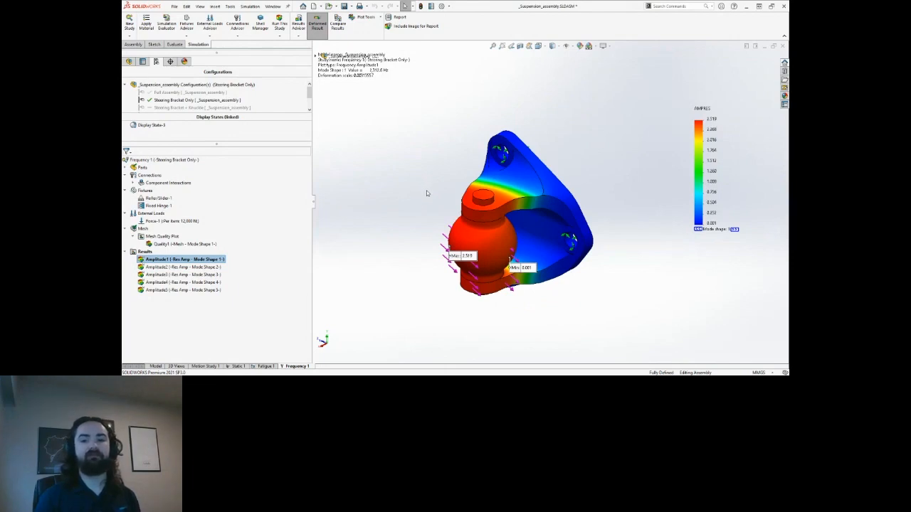
# Animate the Amplitude1, Amplitude2 and Amplitude3 mode shapes in turn, stopping each animation afterwards.
pyautogui.rightClick(183, 261)
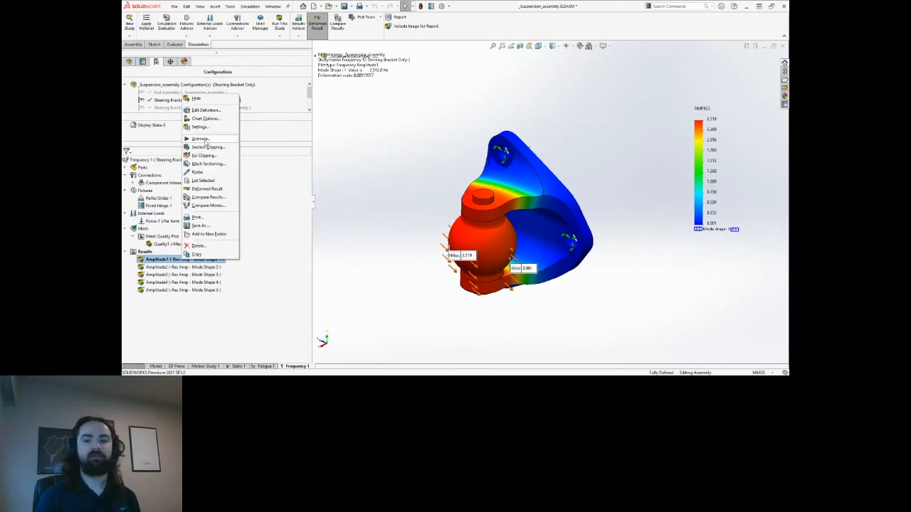
pyautogui.click(202, 140)
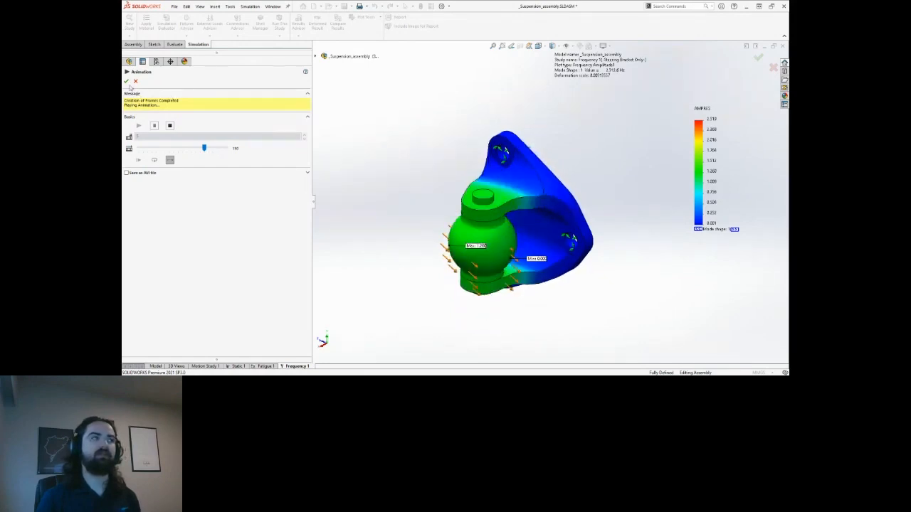
pyautogui.click(126, 81)
pyautogui.click(200, 268)
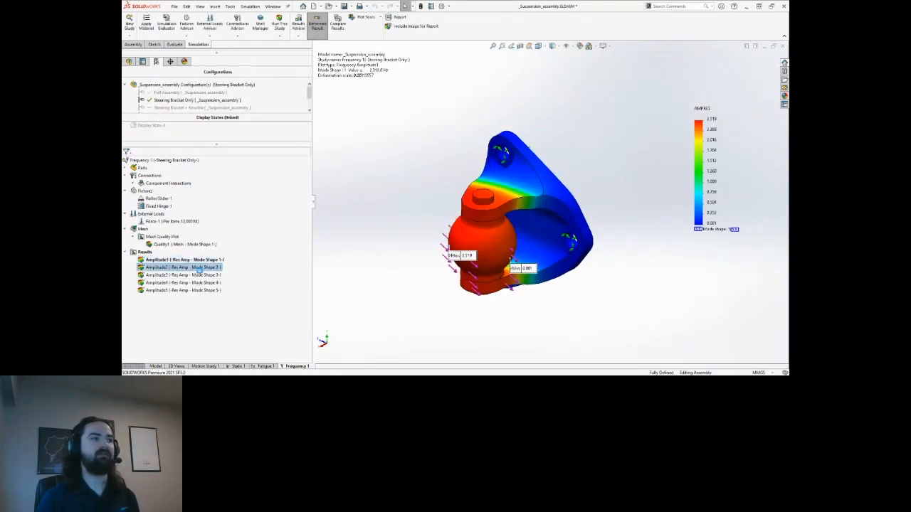
pyautogui.rightClick(205, 267)
pyautogui.click(227, 148)
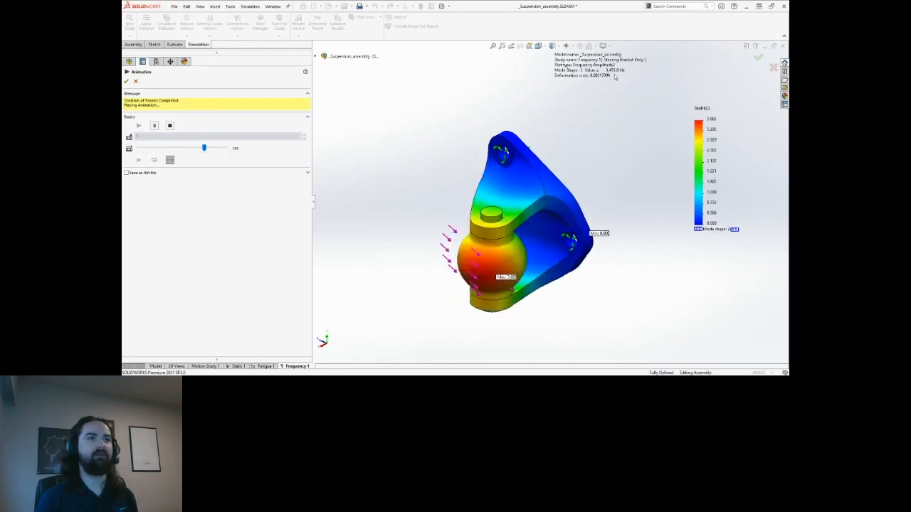
pyautogui.click(129, 81)
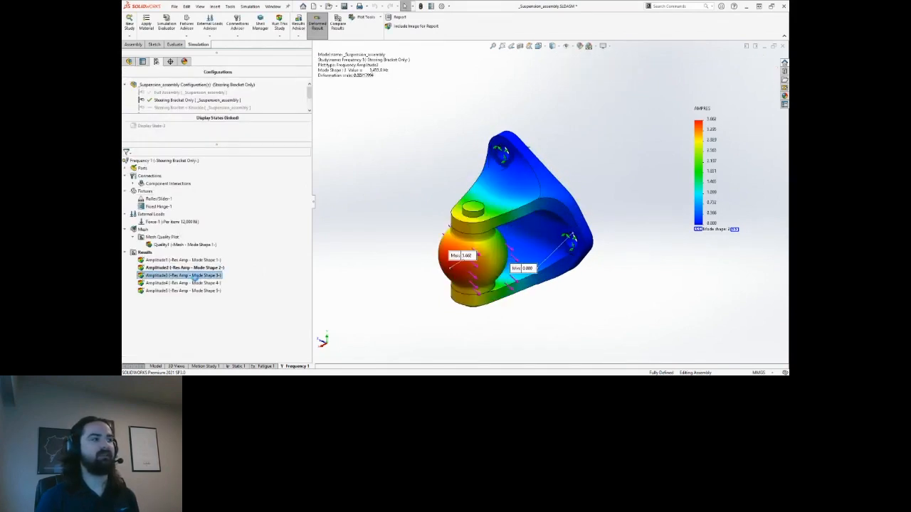
pyautogui.rightClick(205, 277)
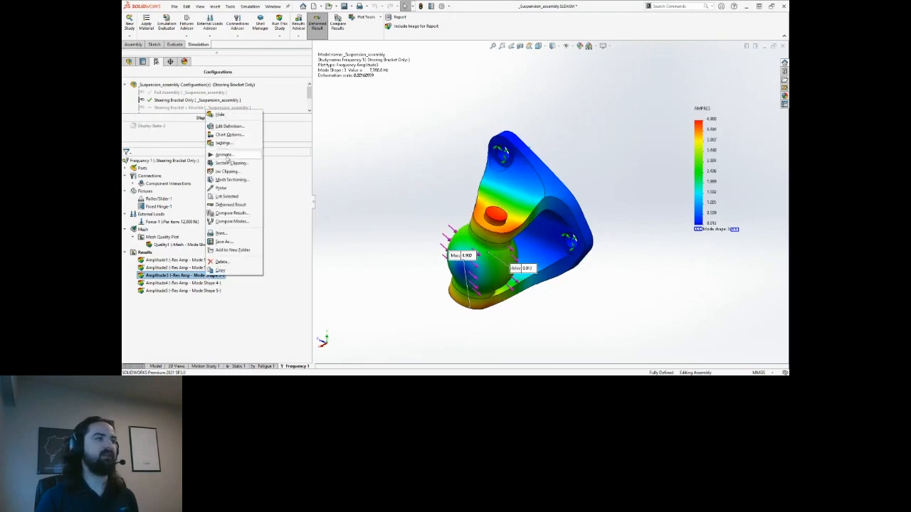
pyautogui.click(226, 156)
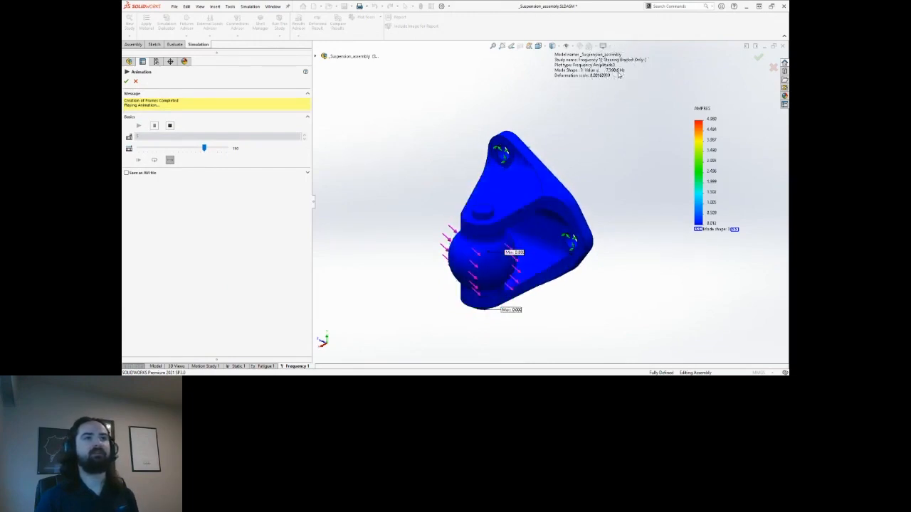
pyautogui.click(127, 82)
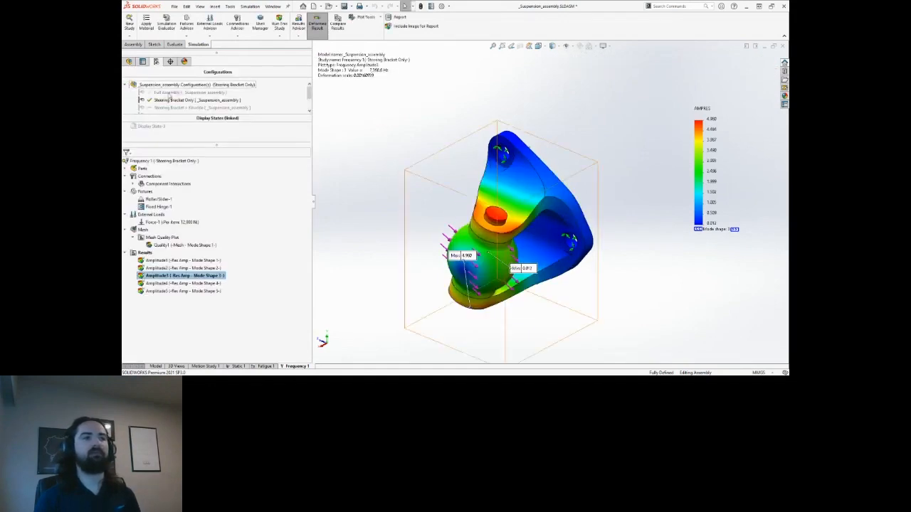
pyautogui.rightClick(145, 252)
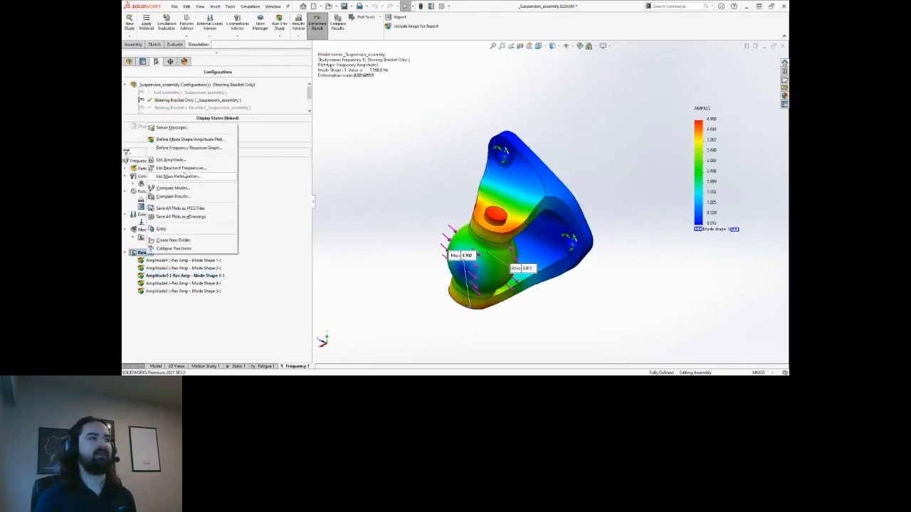
# List the five mode frequencies of Frequency 1, move the table off the model, then close it.
pyautogui.click(196, 168)
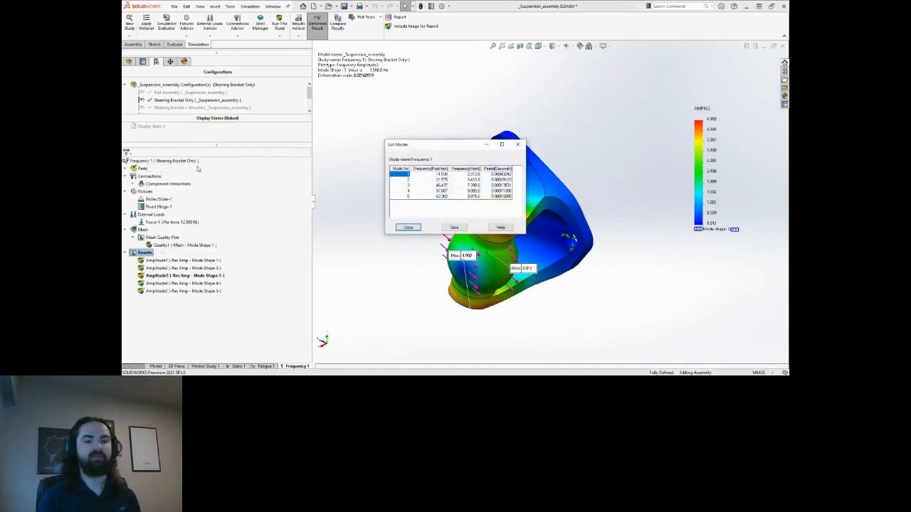
pyautogui.moveTo(450, 146); pyautogui.dragTo(395, 92)
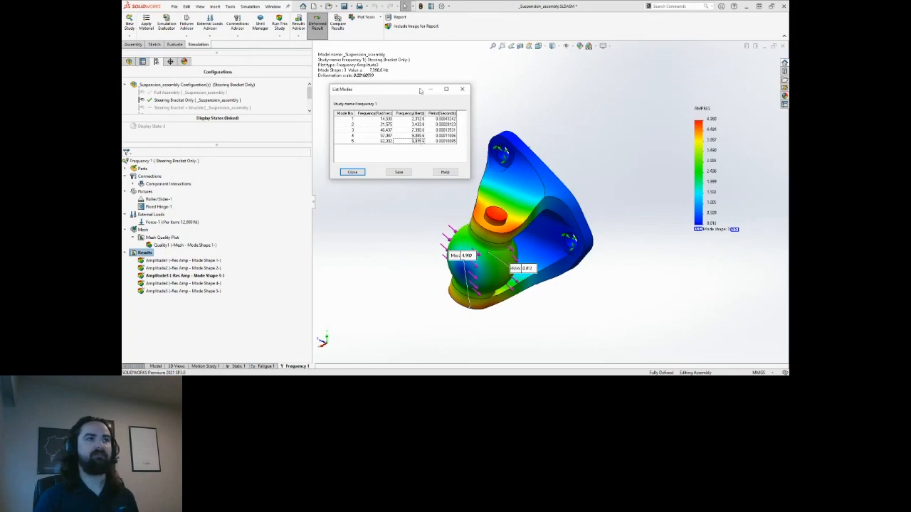
pyautogui.moveTo(416, 93); pyautogui.dragTo(415, 95)
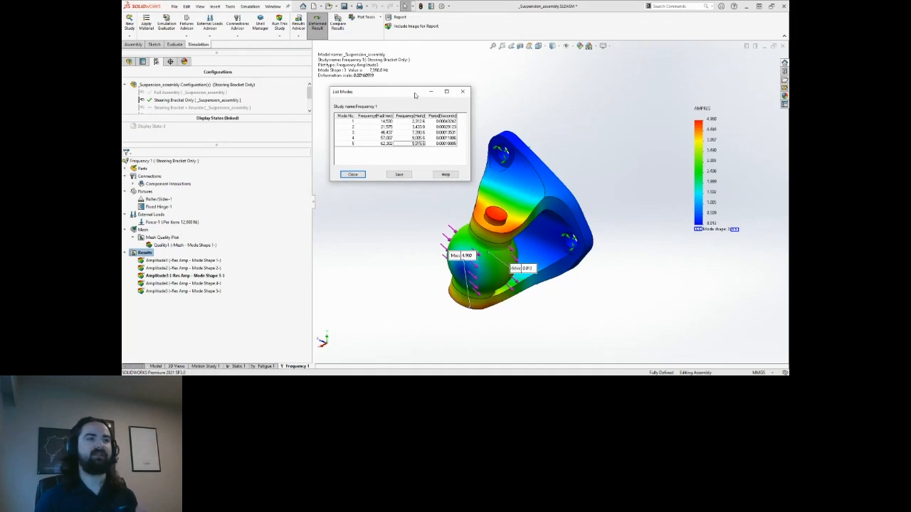
pyautogui.moveTo(415, 95); pyautogui.dragTo(415, 96)
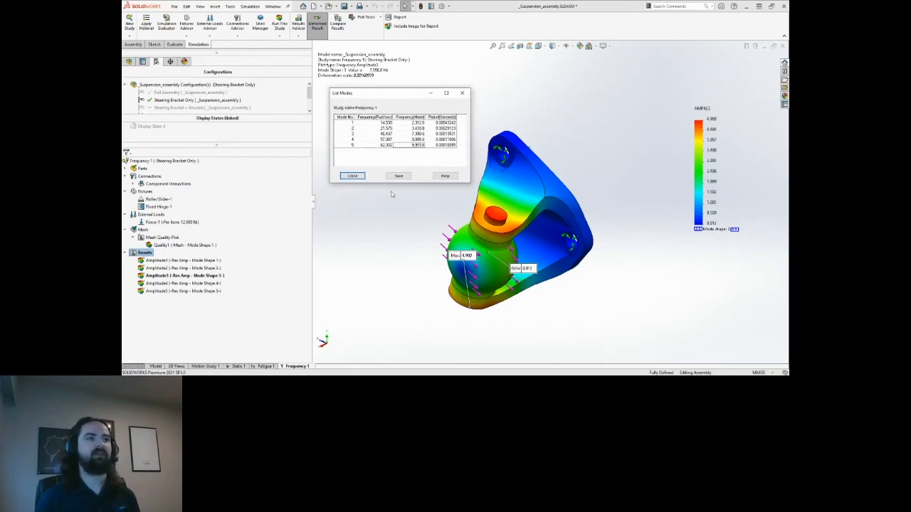
pyautogui.click(352, 176)
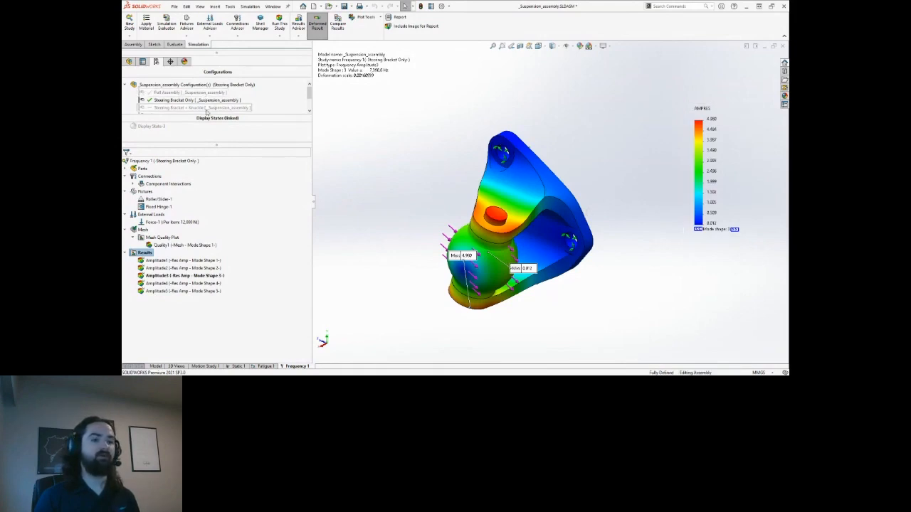
# Activate the Steering Bracket + Knuckle configuration and orbit around the knuckle to inspect it.
pyautogui.doubleClick(205, 107)
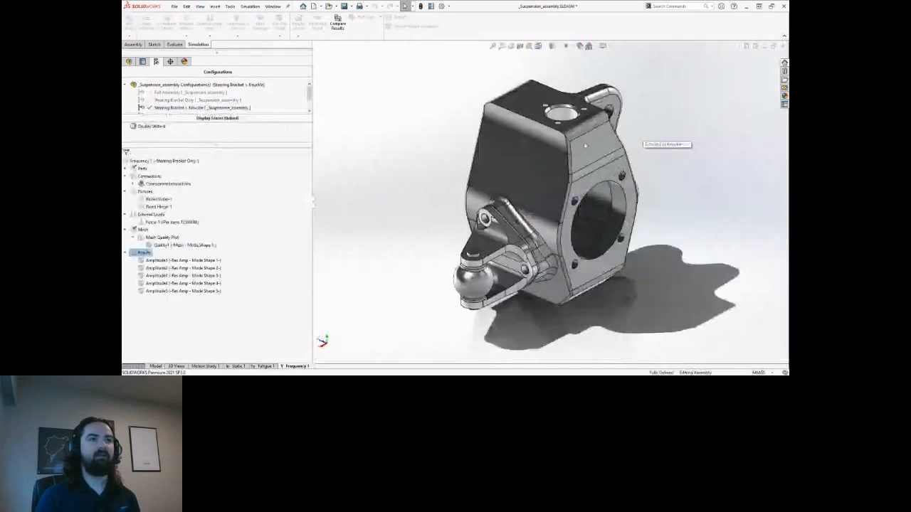
pyautogui.moveTo(585, 146); pyautogui.dragTo(518, 147, button='middle')
pyautogui.scroll(2, 577, 143)
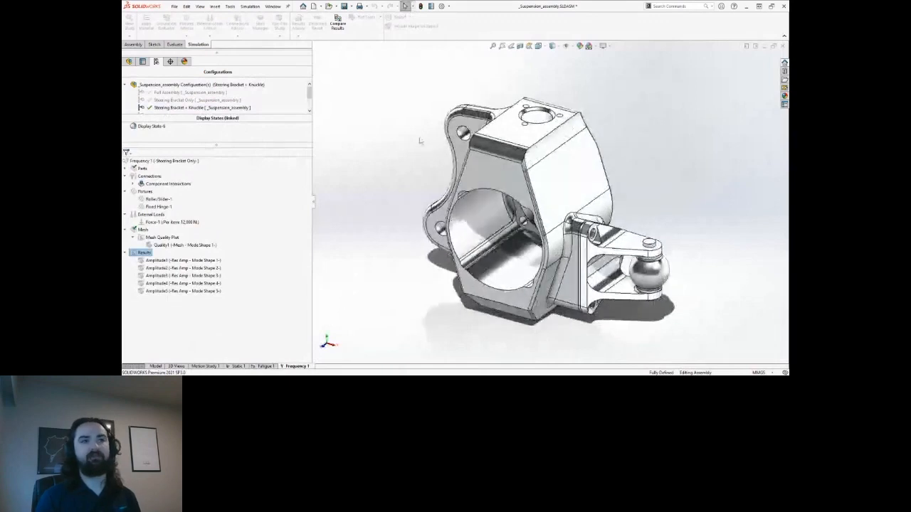
pyautogui.click(406, 132)
pyautogui.moveTo(406, 132); pyautogui.dragTo(408, 129, button='middle')
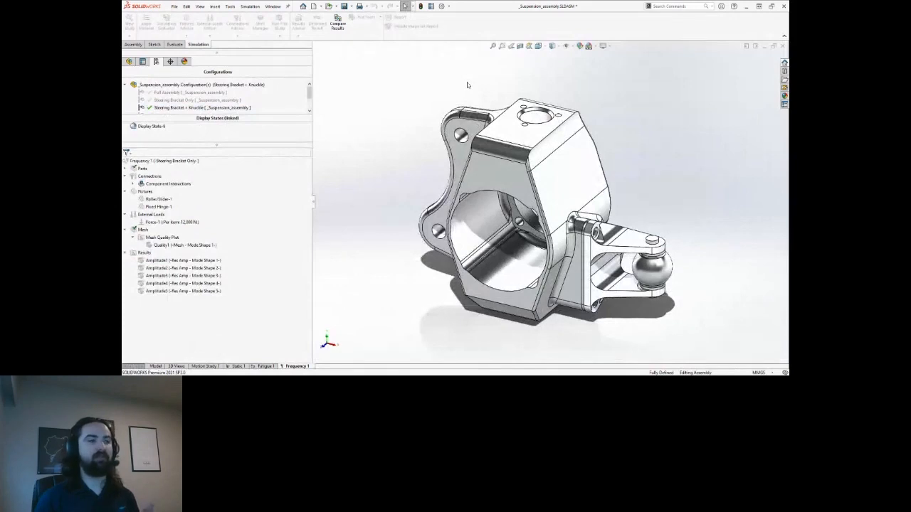
pyautogui.click(239, 366)
# Copy Static 1 into a new study named Static 2 using the Steering Bracket + Knuckle configuration.
pyautogui.rightClick(238, 366)
pyautogui.click(242, 314)
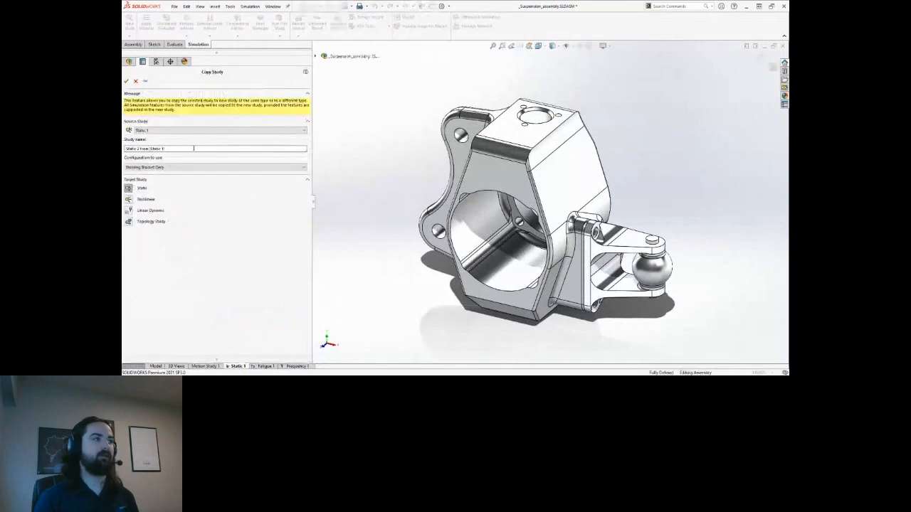
pyautogui.press('BackSpace')
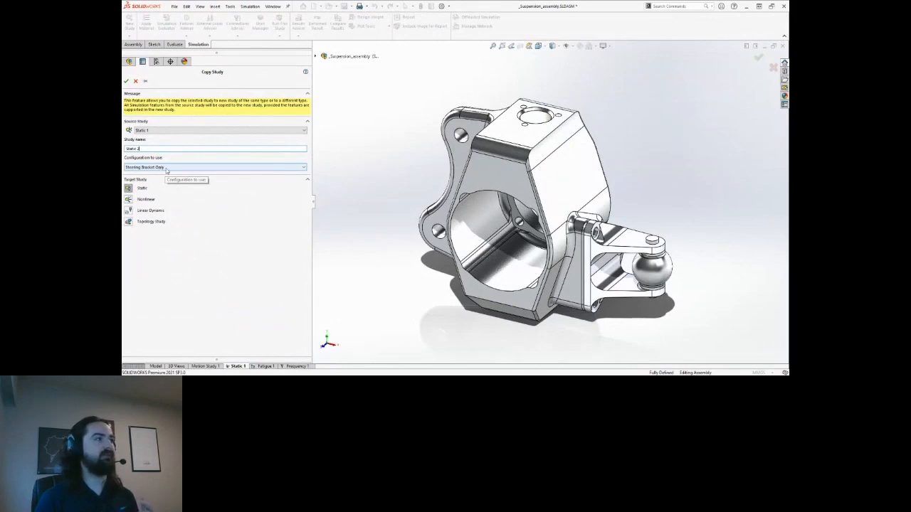
pyautogui.click(168, 168)
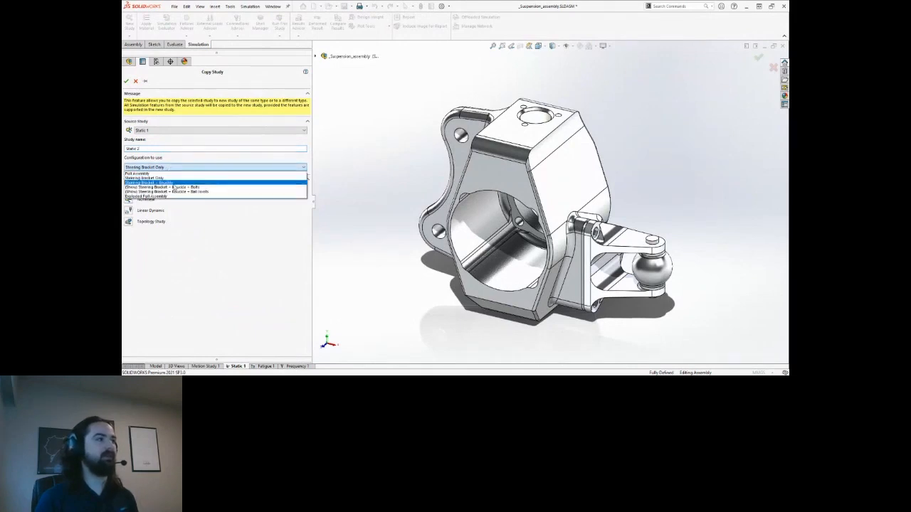
pyautogui.click(164, 183)
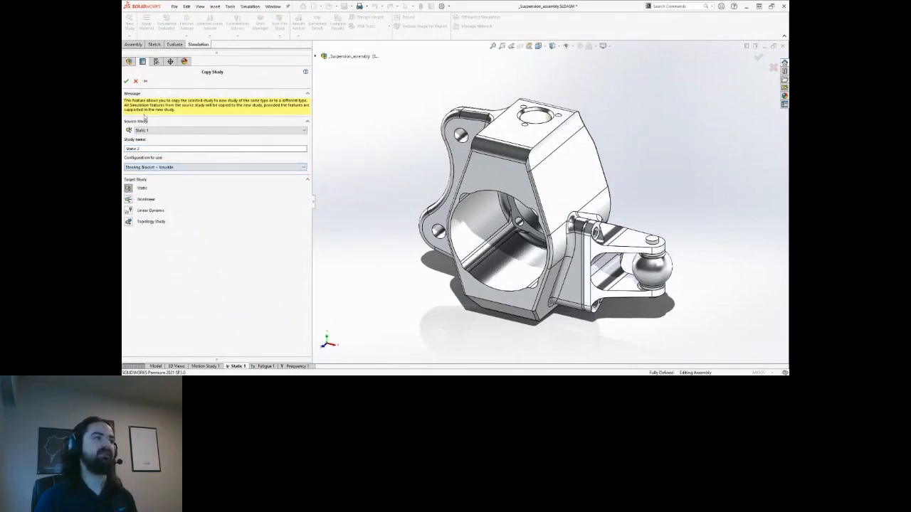
pyautogui.click(126, 80)
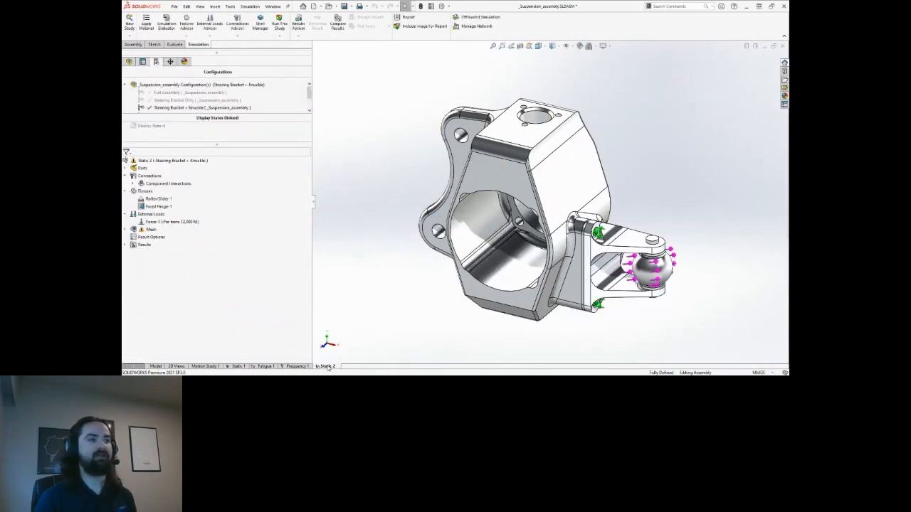
pyautogui.moveTo(591, 178); pyautogui.dragTo(613, 155, button='middle')
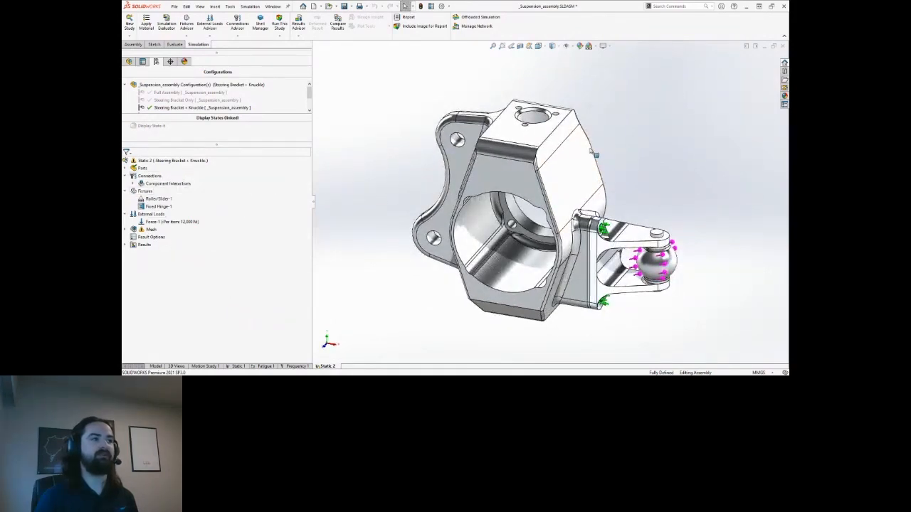
pyautogui.moveTo(605, 148)
pyautogui.mouseDown(button='middle')
pyautogui.moveTo(590, 145)
pyautogui.moveTo(619, 153)
pyautogui.moveTo(612, 150)
pyautogui.mouseUp(button='middle')
pyautogui.scroll(-1, 618, 153)
pyautogui.scroll(2, 612, 150)
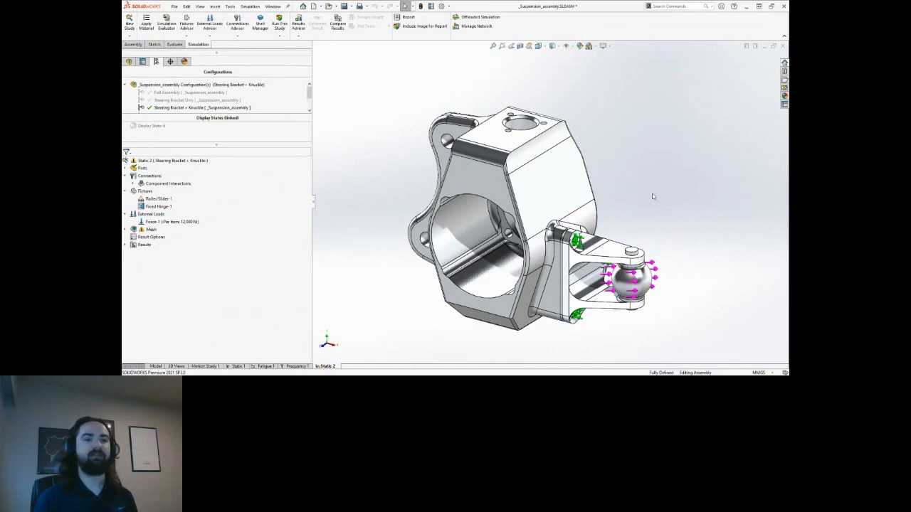
pyautogui.moveTo(660, 194); pyautogui.dragTo(655, 193, button='middle')
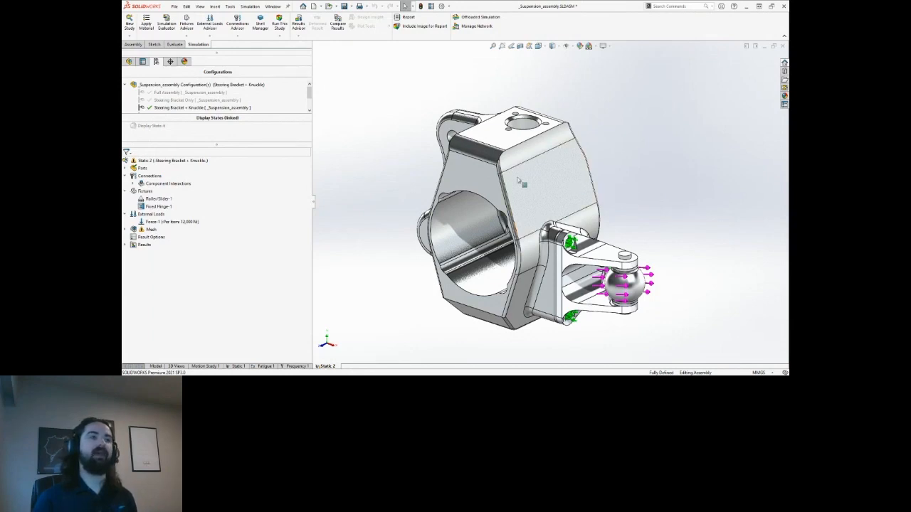
# Start a local interaction that automatically finds interactions between the knuckle and the steering bracket.
pyautogui.rightClick(148, 177)
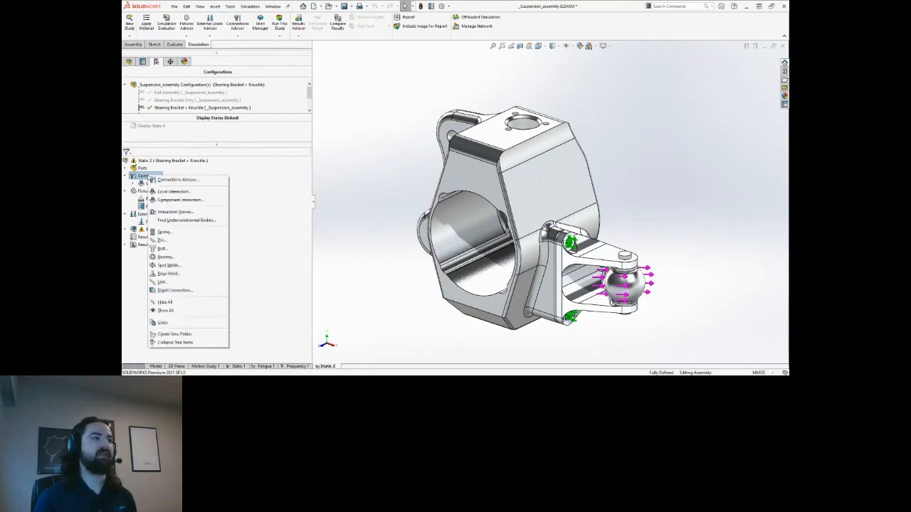
pyautogui.click(180, 192)
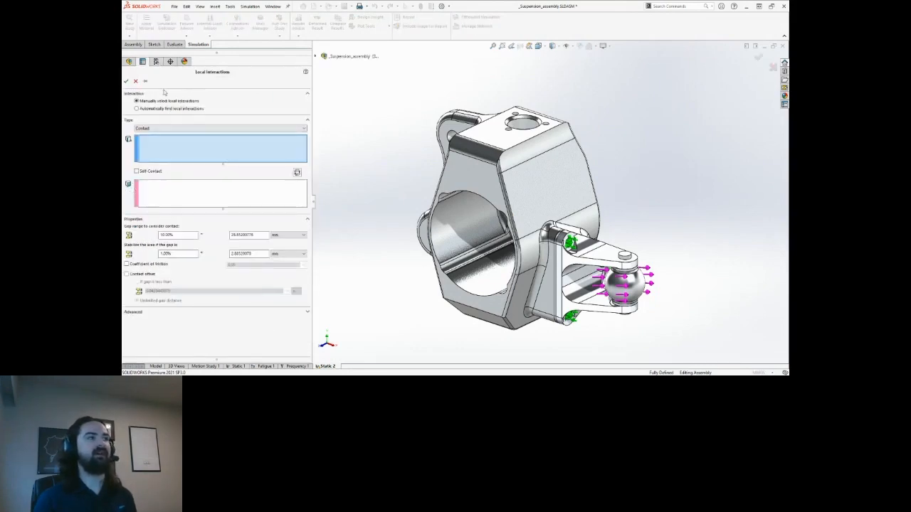
pyautogui.click(161, 105)
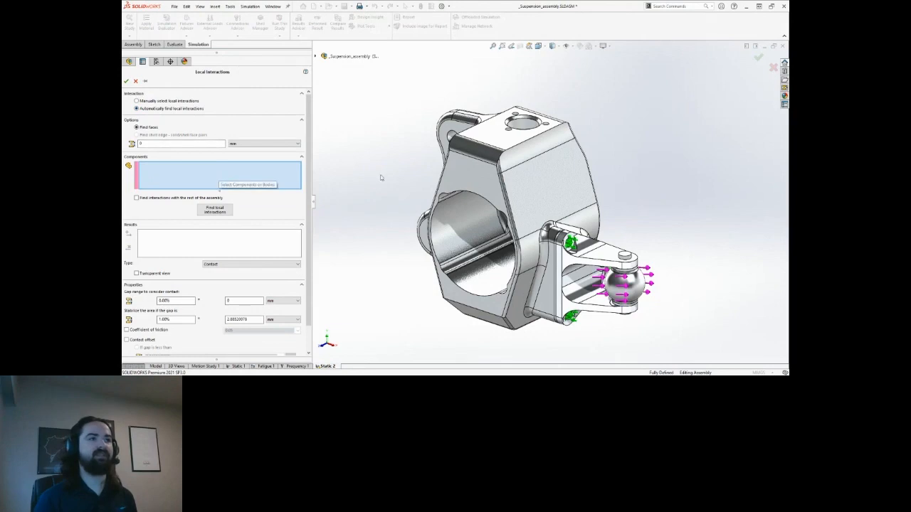
pyautogui.click(523, 191)
pyautogui.click(597, 252)
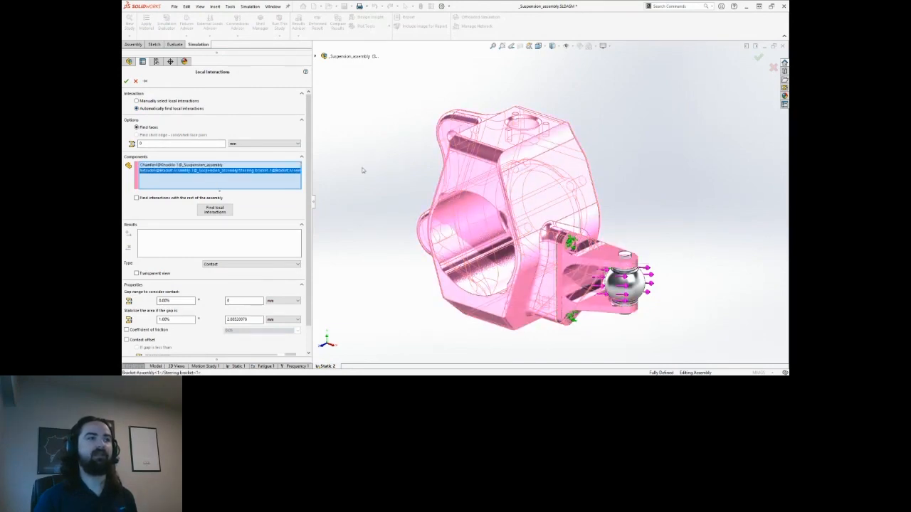
pyautogui.click(215, 210)
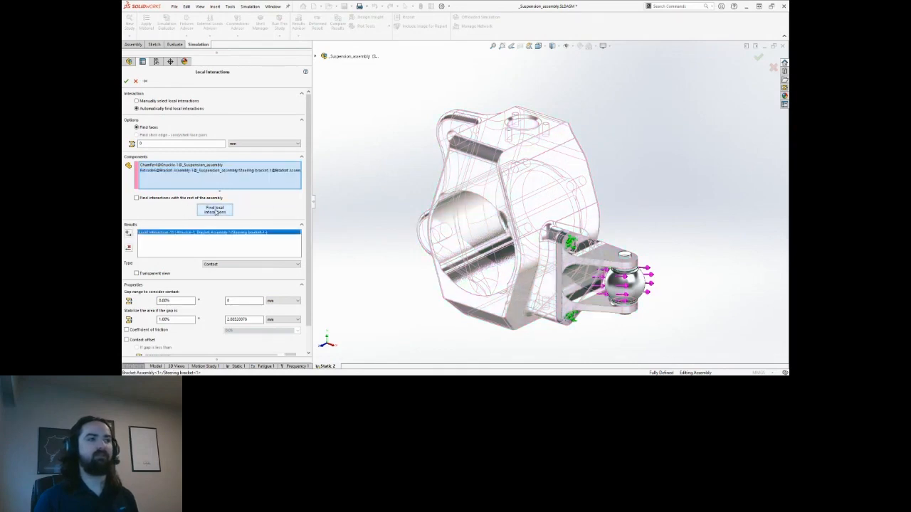
# Keep the found interaction type as Contact, create it and confirm.
pyautogui.scroll(-5, 578, 266)
pyautogui.keyDown('ctrl'); pyautogui.moveTo(558, 250); pyautogui.dragTo(518, 218, button='middle'); pyautogui.keyUp('ctrl')
pyautogui.scroll(4, 488, 184)
pyautogui.scroll(1, 501, 241)
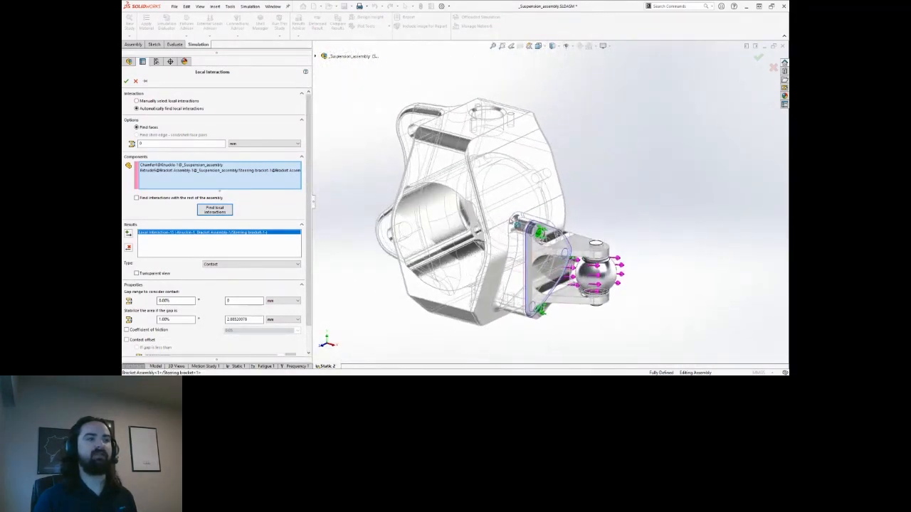
pyautogui.click(231, 265)
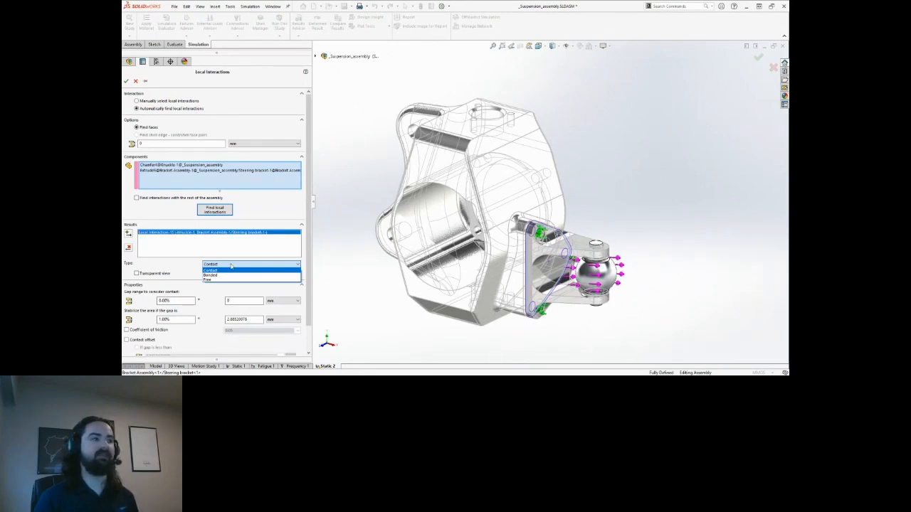
pyautogui.click(232, 265)
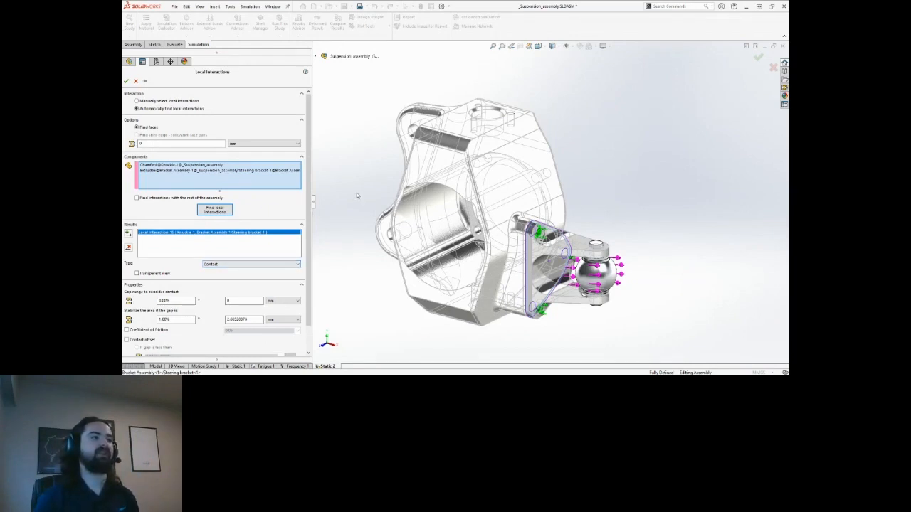
pyautogui.click(129, 247)
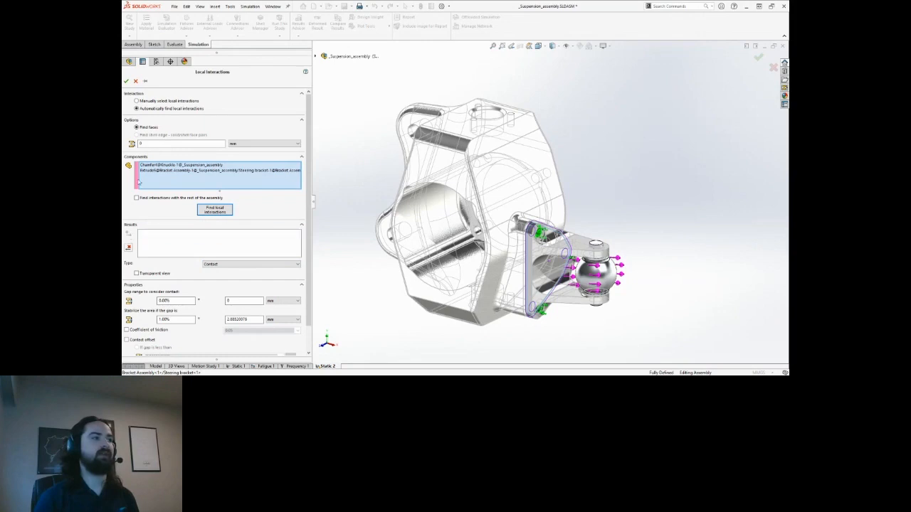
pyautogui.click(126, 80)
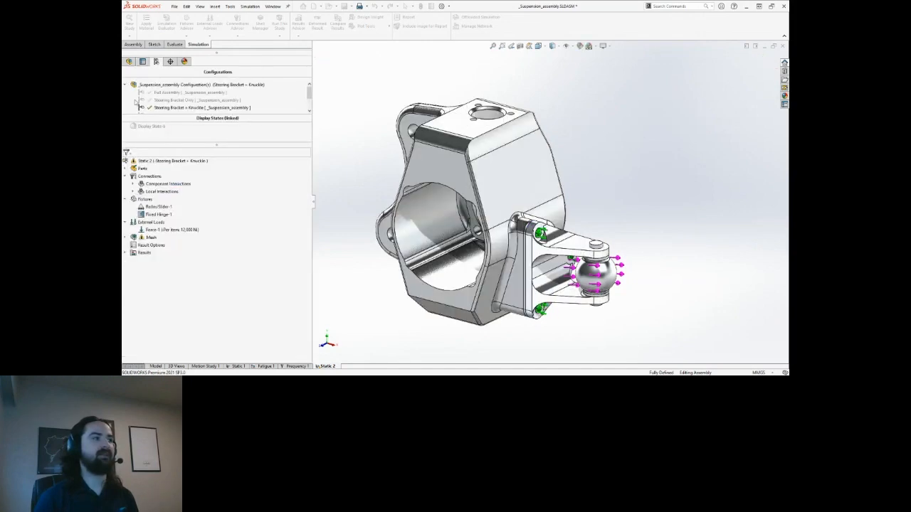
pyautogui.click(133, 191)
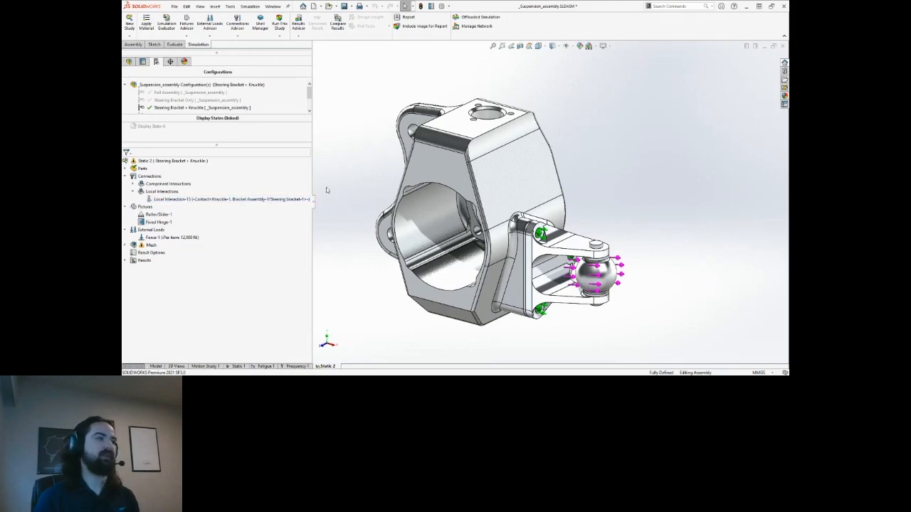
pyautogui.click(159, 215)
pyautogui.press('Delete')
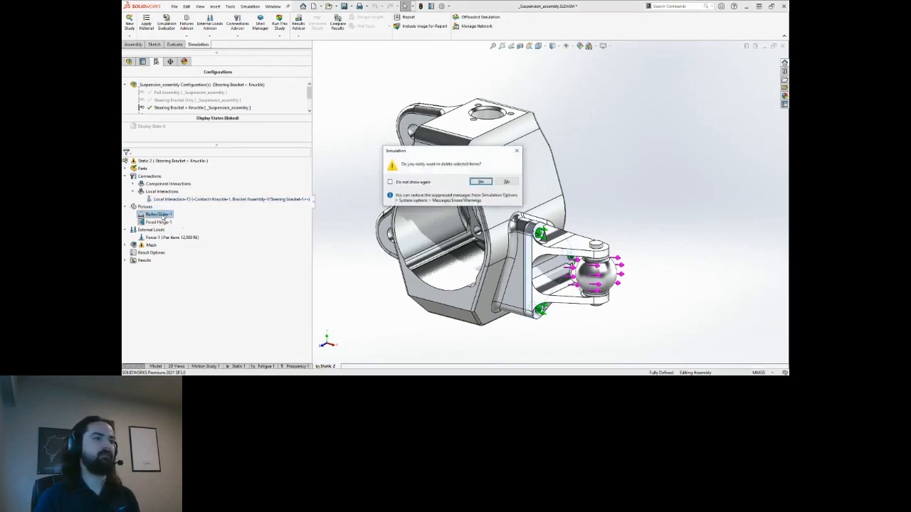
pyautogui.press('Return')
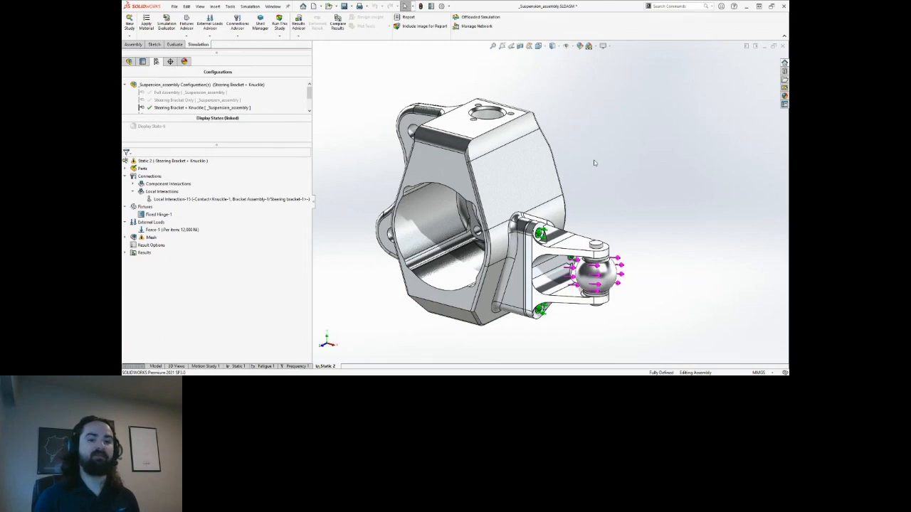
pyautogui.moveTo(594, 161); pyautogui.dragTo(589, 160, button='middle')
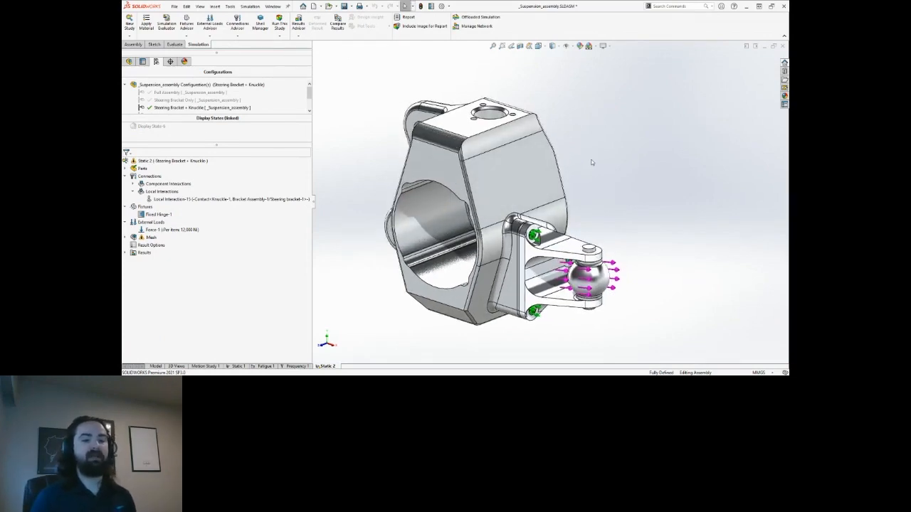
pyautogui.click(158, 214)
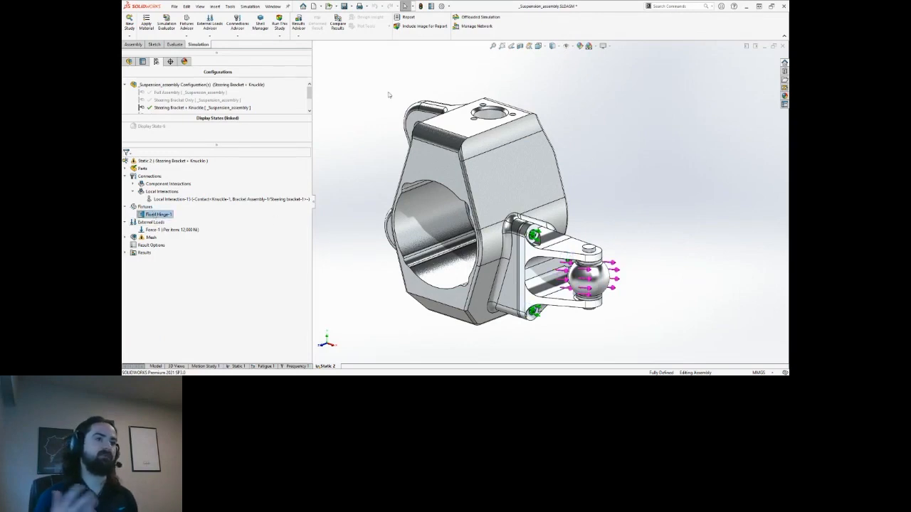
pyautogui.press('Delete')
pyautogui.press('Return')
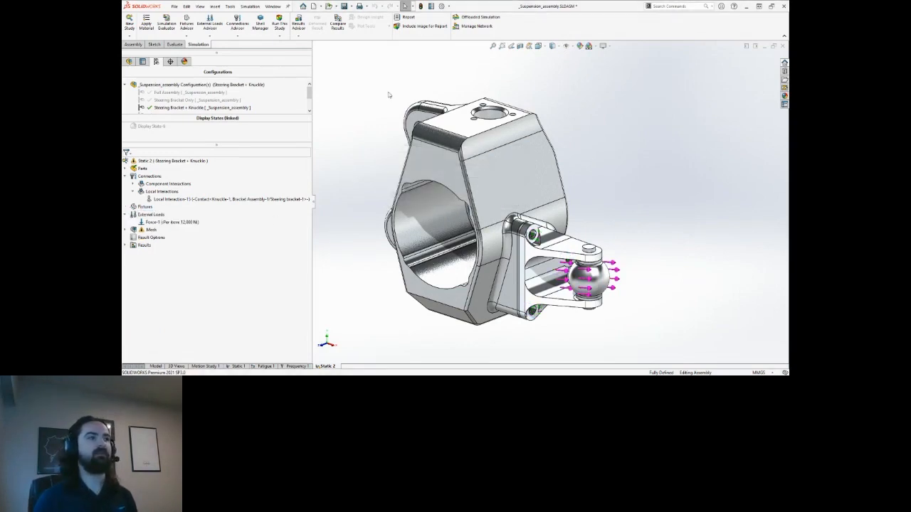
pyautogui.moveTo(398, 110); pyautogui.dragTo(385, 113, button='middle')
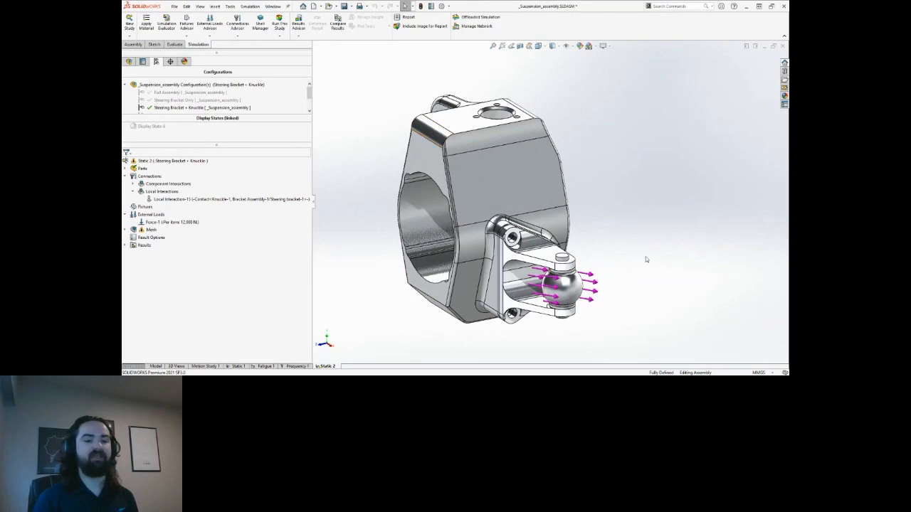
pyautogui.moveTo(590, 183); pyautogui.dragTo(554, 180, button='middle')
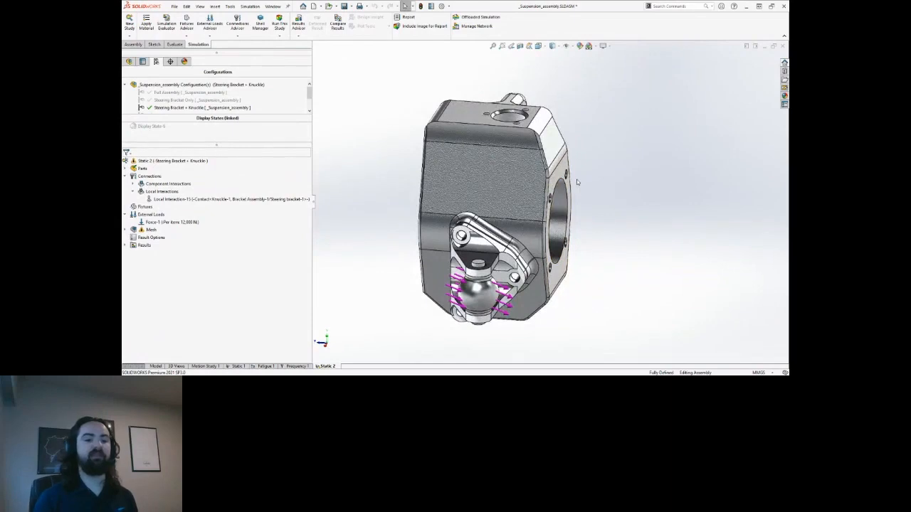
# Start a new bolt connector and select a circular hole edge on the part.
pyautogui.rightClick(158, 177)
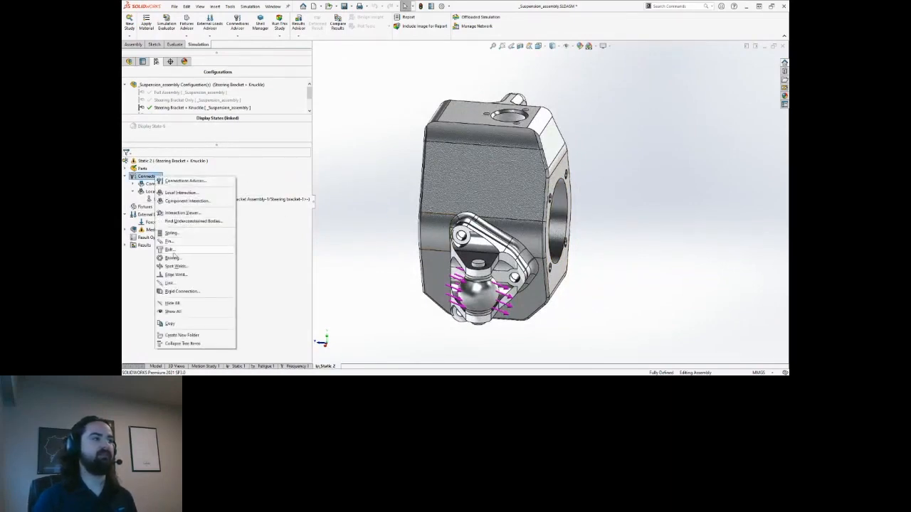
pyautogui.press('Escape')
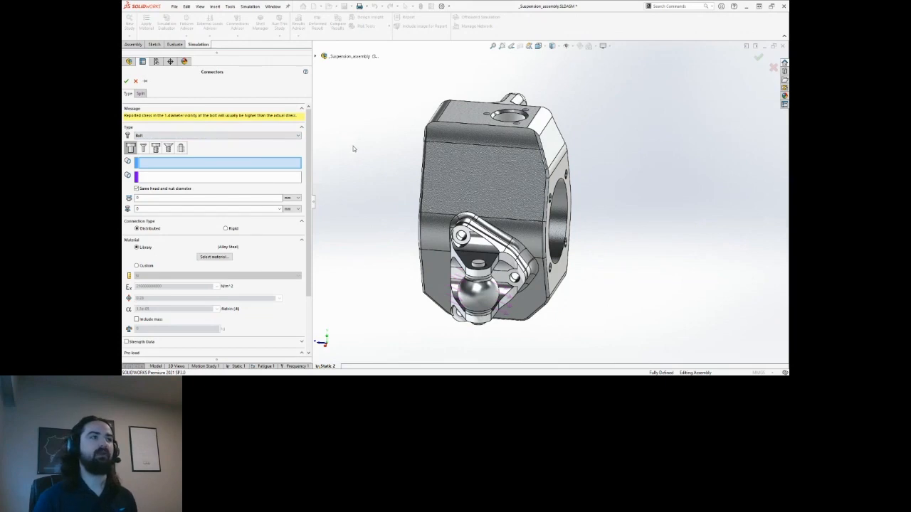
pyautogui.scroll(2, 363, 161)
pyautogui.moveTo(459, 187); pyautogui.dragTo(541, 260, button='middle')
pyautogui.scroll(-3, 520, 224)
pyautogui.scroll(1, 546, 214)
pyautogui.click(567, 187)
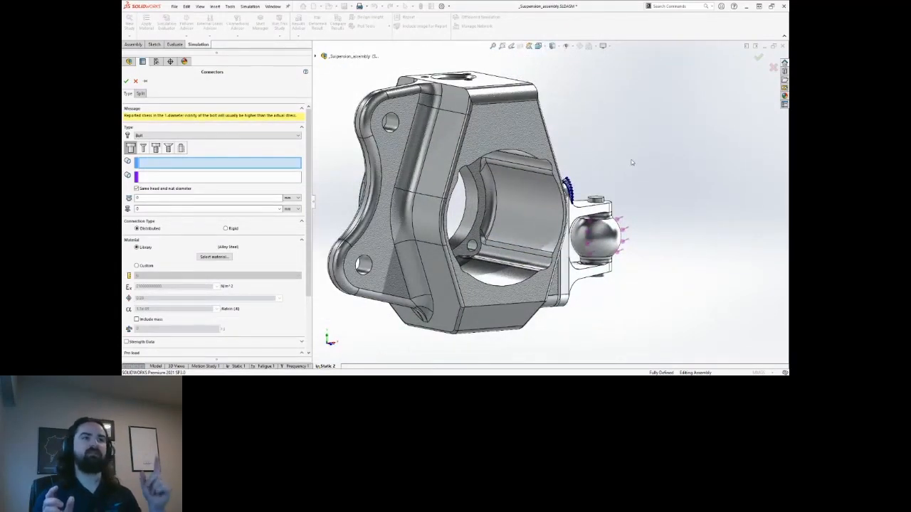
# Set the bolt type to Counterbore Screw and pick the upper hole's edge as the head.
pyautogui.moveTo(631, 163); pyautogui.dragTo(528, 160, button='middle')
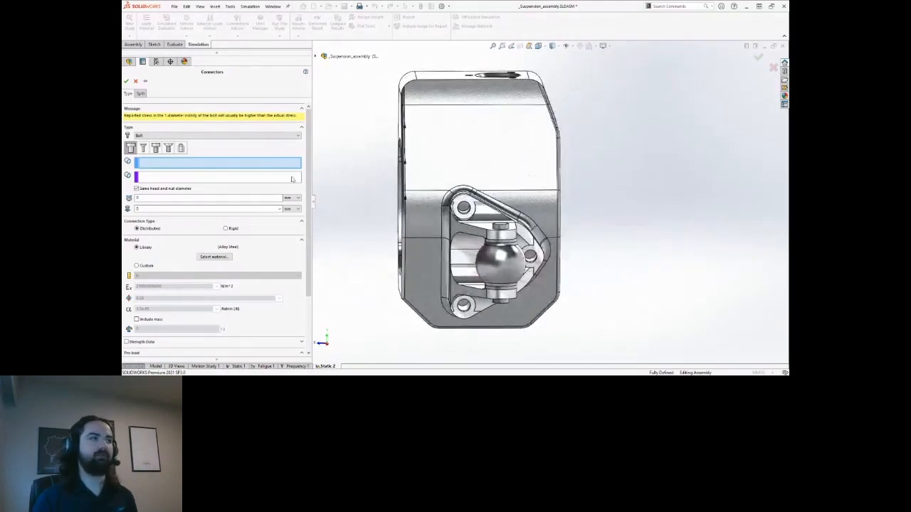
pyautogui.moveTo(467, 205); pyautogui.dragTo(537, 216, button='middle')
pyautogui.scroll(-4, 475, 210)
pyautogui.scroll(4, 512, 208)
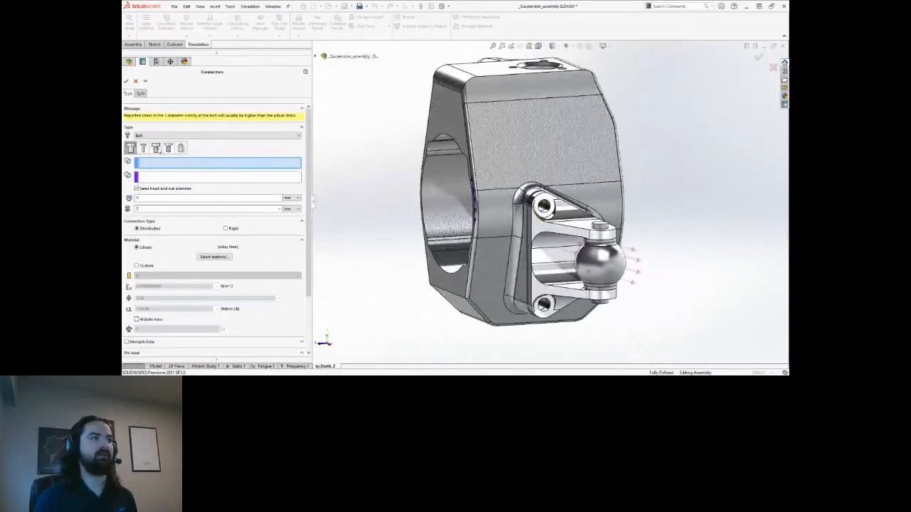
pyautogui.click(156, 149)
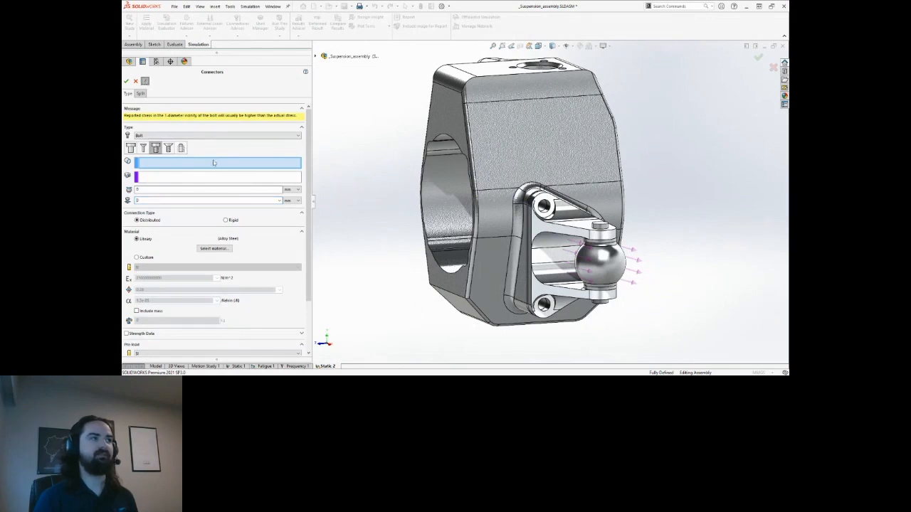
pyautogui.scroll(-8, 522, 222)
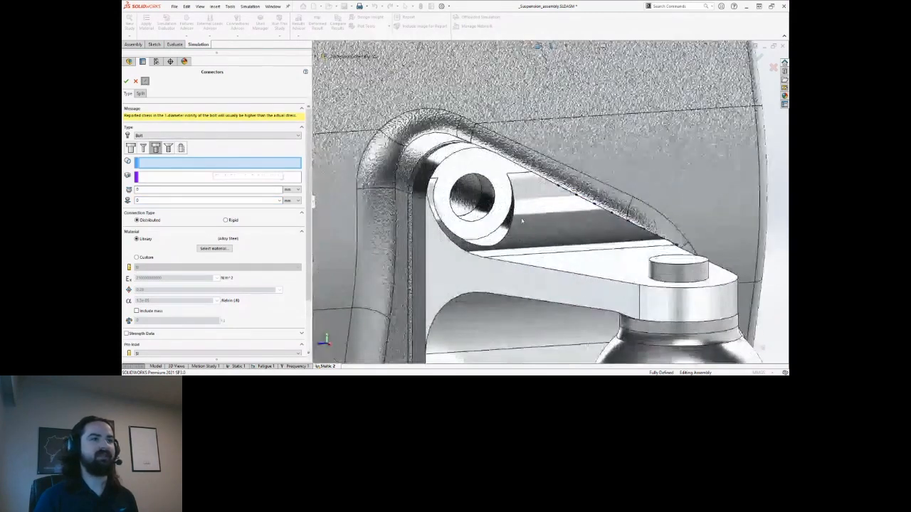
pyautogui.click(496, 196)
# Complete the first counterbore bolt in the upper hole with 42 N.m torque and 0.125 friction.
pyautogui.scroll(3, 500, 197)
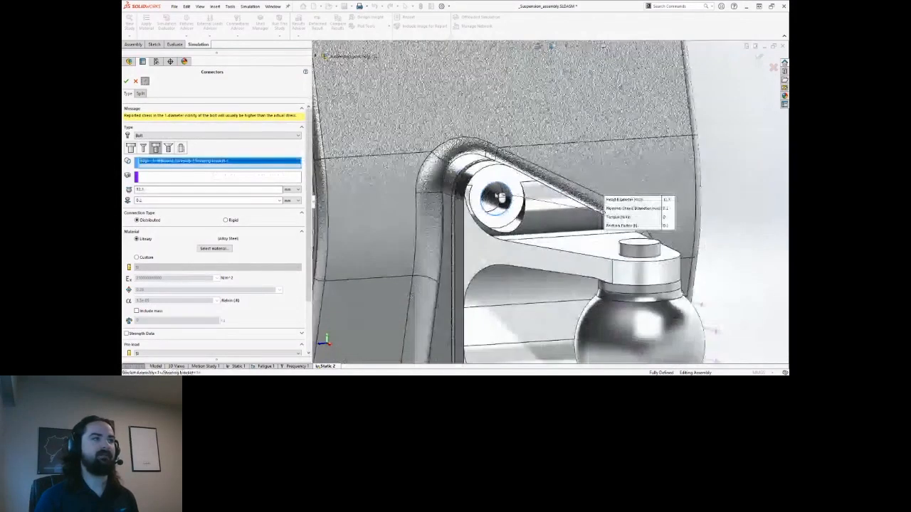
pyautogui.scroll(-4, 502, 198)
pyautogui.moveTo(506, 200); pyautogui.dragTo(488, 204, button='middle')
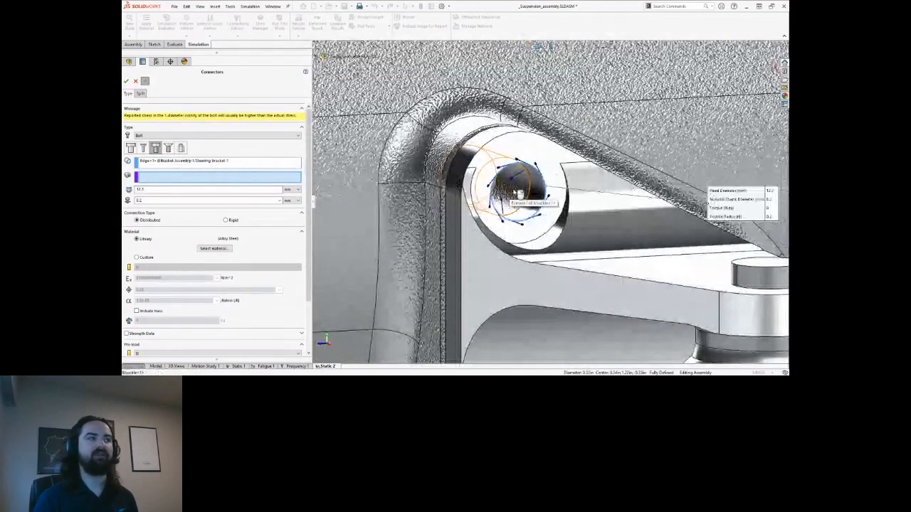
pyautogui.click(517, 194)
pyautogui.moveTo(518, 195); pyautogui.dragTo(495, 206, button='middle')
pyautogui.scroll(3, 495, 206)
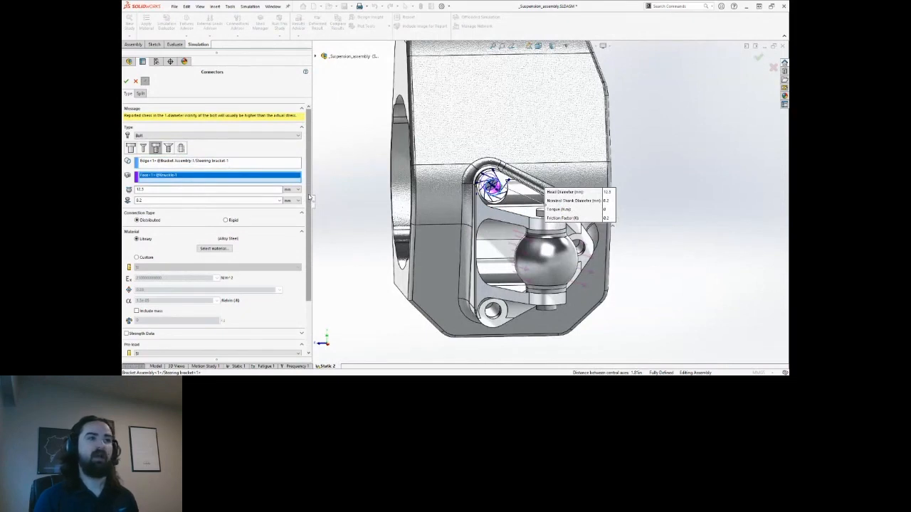
pyautogui.moveTo(308, 197); pyautogui.dragTo(312, 231)
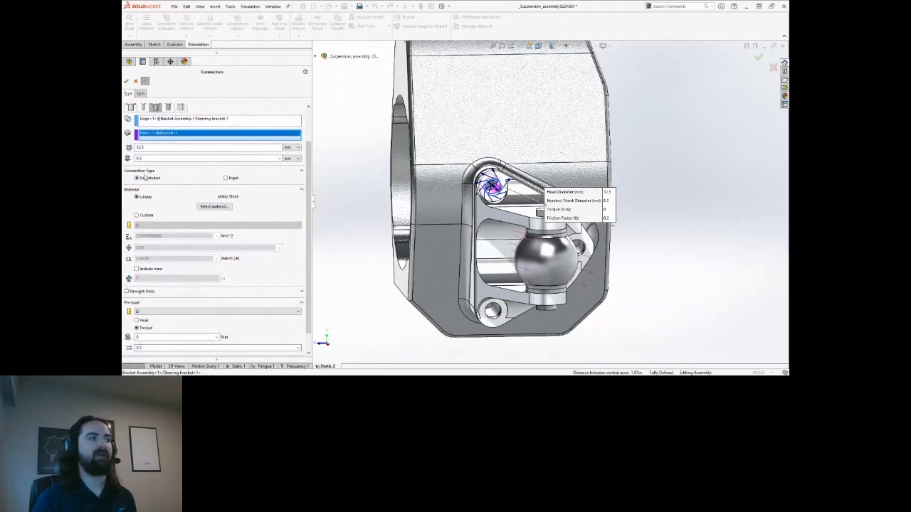
pyautogui.moveTo(308, 192); pyautogui.dragTo(309, 212)
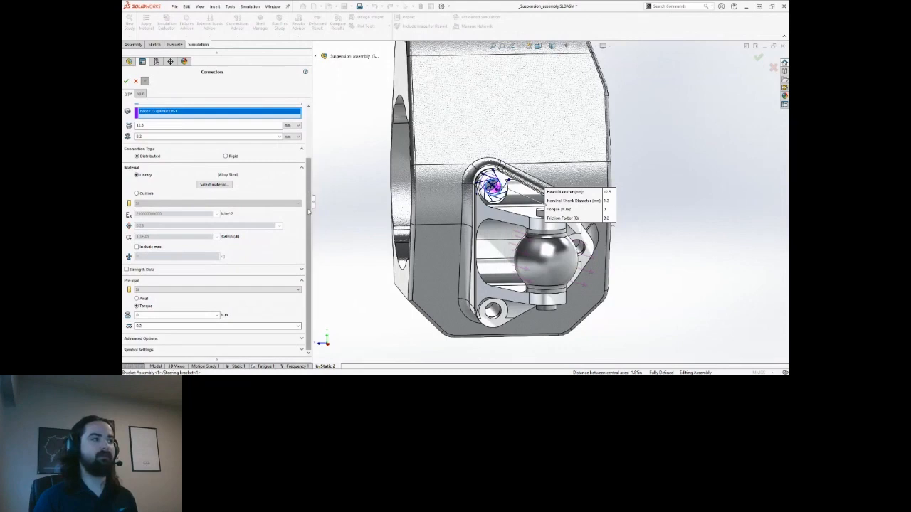
pyautogui.press('ctrl')
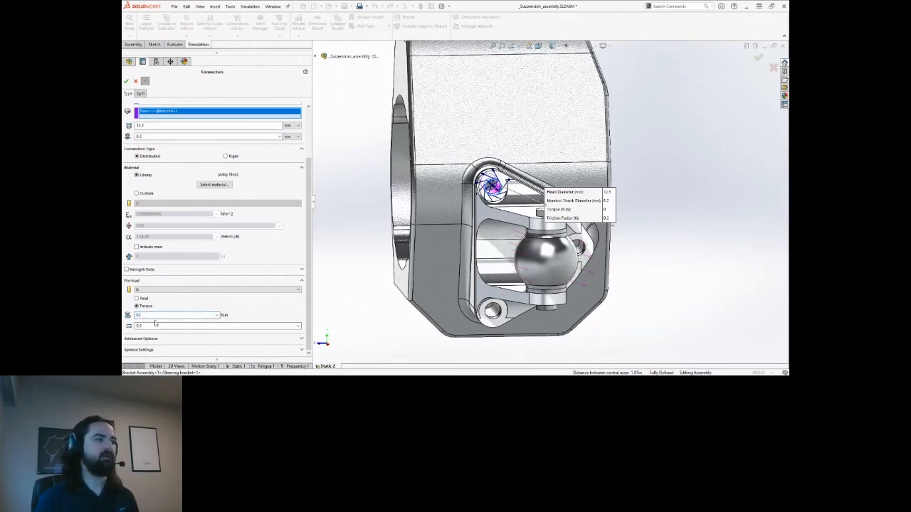
pyautogui.doubleClick(155, 326)
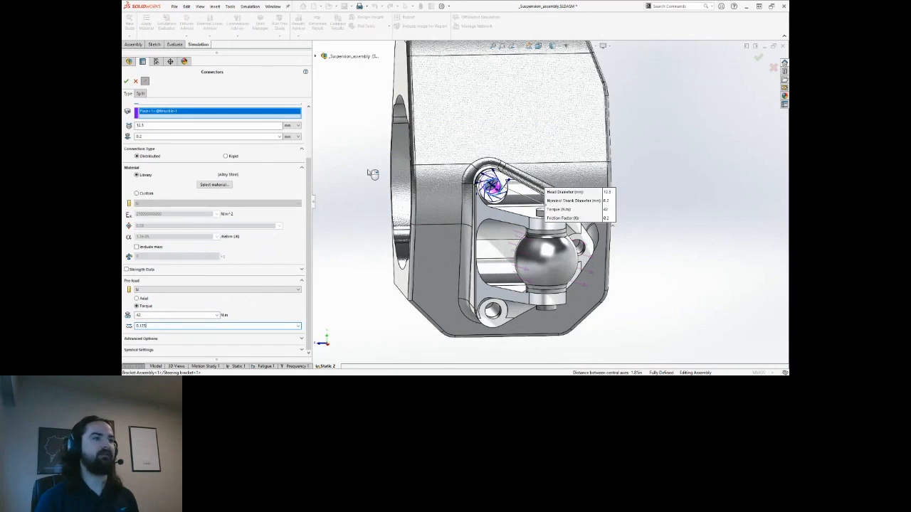
pyautogui.press('Delete')
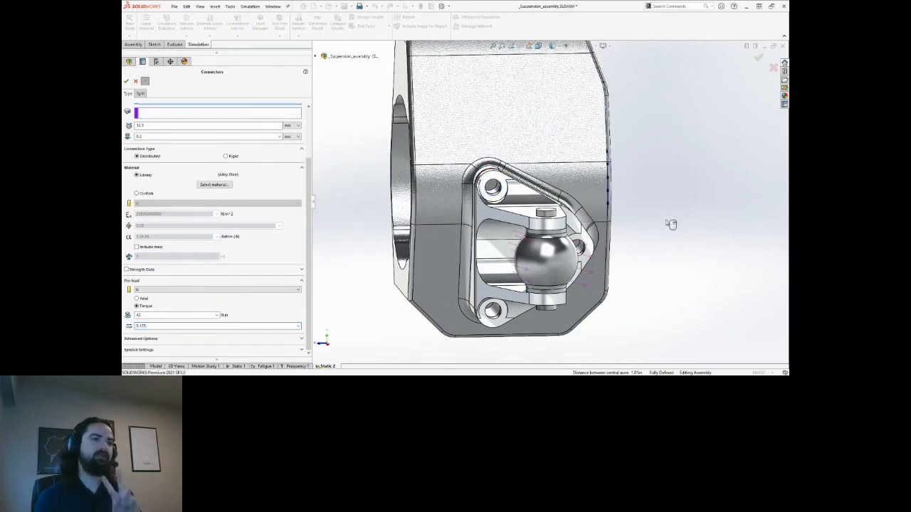
# Add the second and third bolts through the right and lower-left holes, keeping all three bolts.
pyautogui.scroll(3, 301, 207)
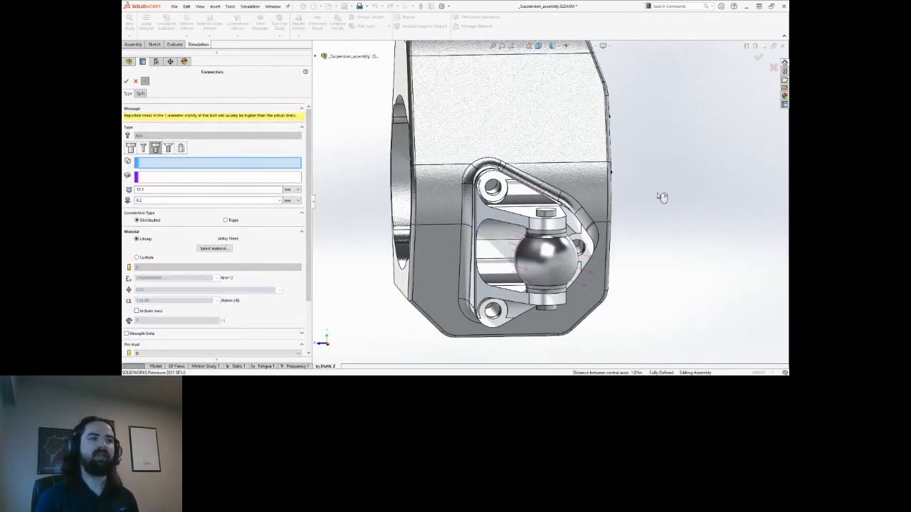
pyautogui.moveTo(667, 205); pyautogui.dragTo(599, 211, button='middle')
pyautogui.scroll(-4, 572, 249)
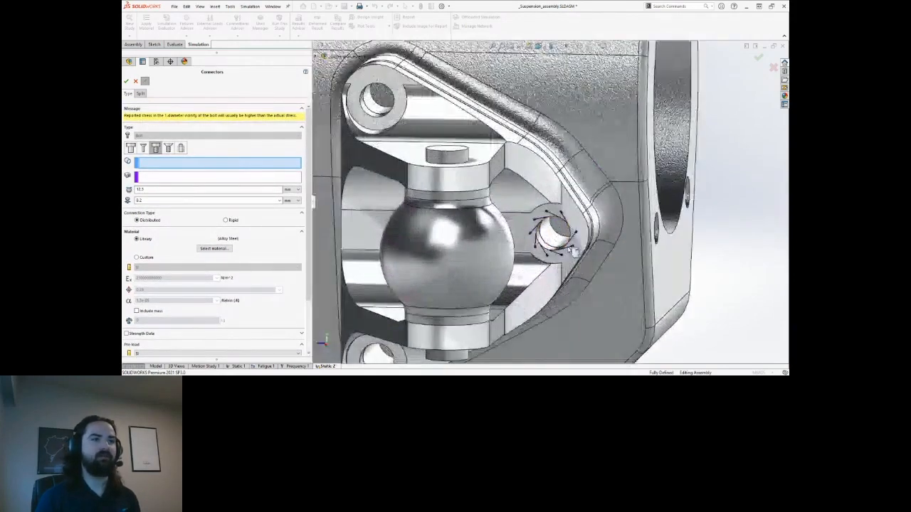
pyautogui.click(554, 253)
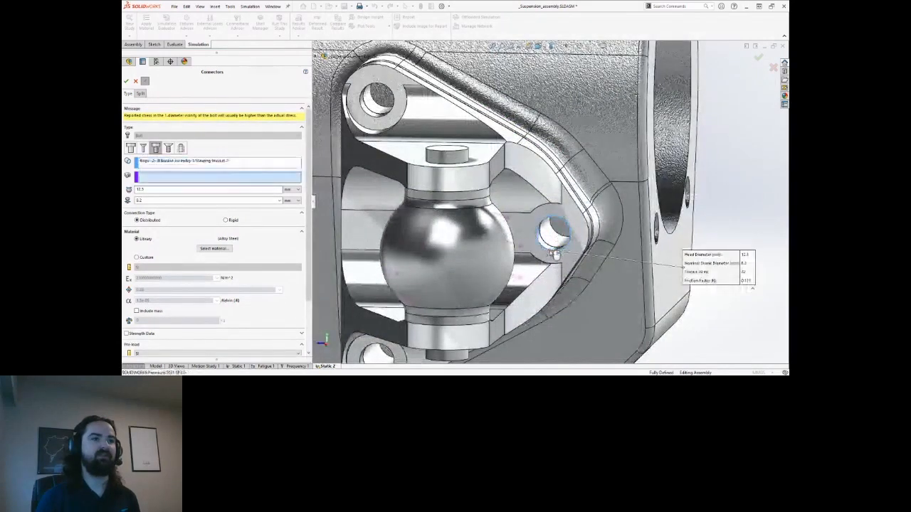
pyautogui.click(552, 239)
pyautogui.rightClick(552, 239)
pyautogui.scroll(4, 535, 238)
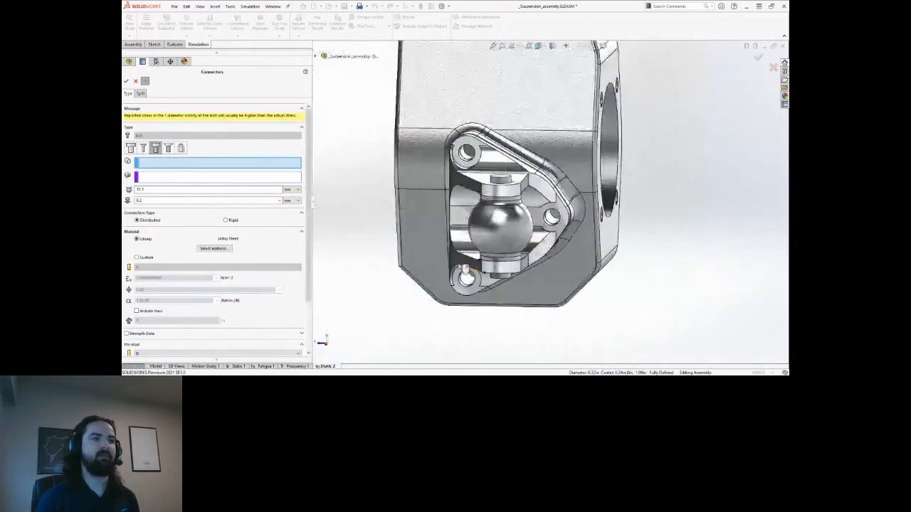
pyautogui.scroll(-4, 498, 285)
pyautogui.click(525, 303)
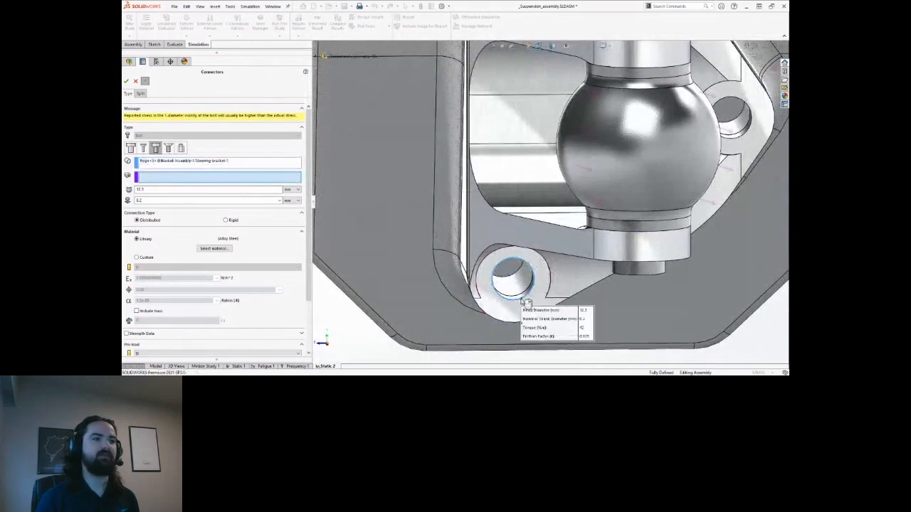
pyautogui.click(511, 283)
pyautogui.rightClick(511, 283)
pyautogui.scroll(4, 511, 283)
pyautogui.keyDown('ctrl'); pyautogui.moveTo(563, 148); pyautogui.dragTo(577, 213, button='middle'); pyautogui.keyUp('ctrl')
pyautogui.click(136, 81)
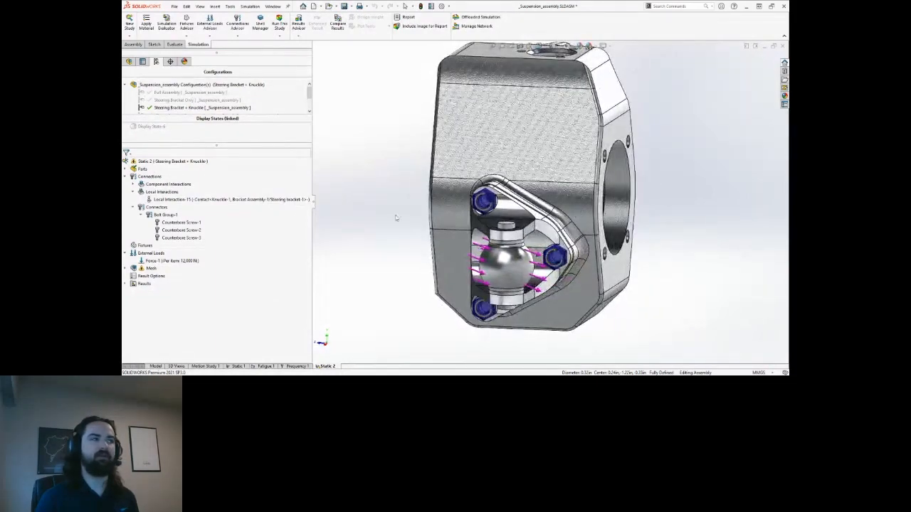
pyautogui.click(165, 214)
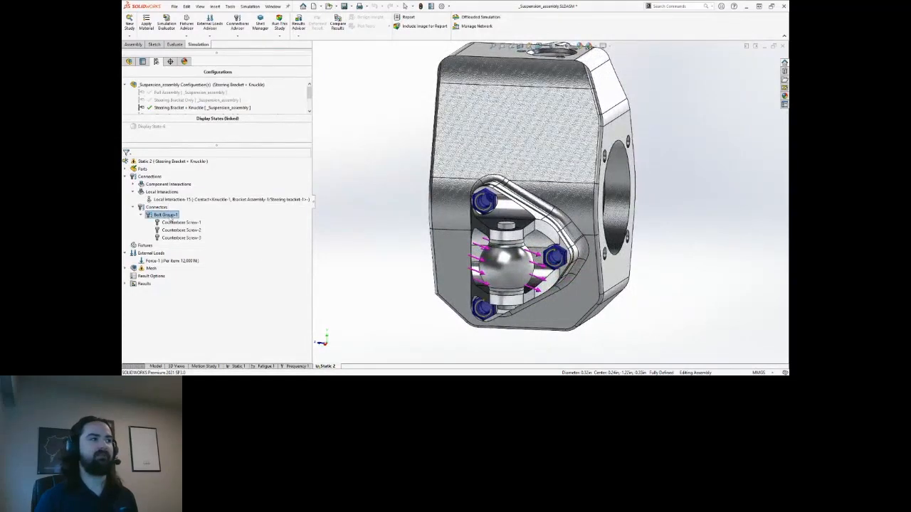
pyautogui.click(181, 223)
pyautogui.click(184, 231)
pyautogui.click(187, 238)
pyautogui.click(379, 205)
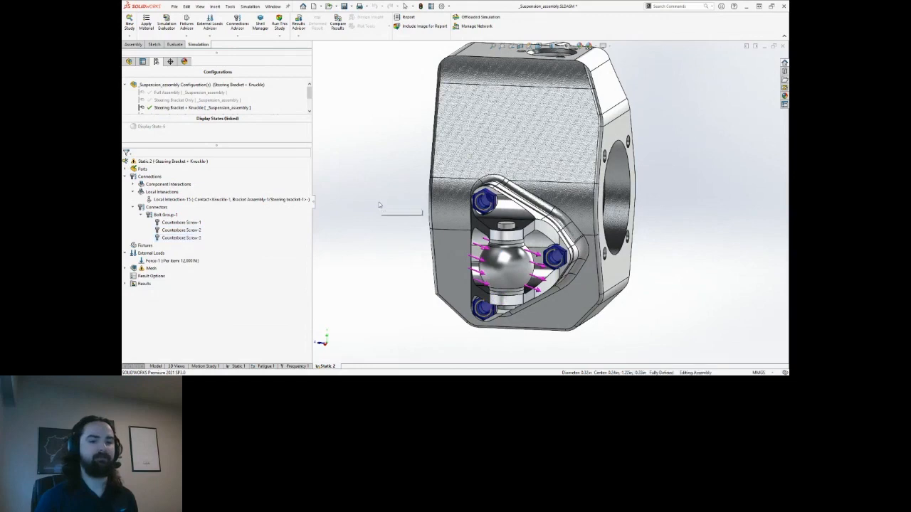
pyautogui.moveTo(379, 205)
pyautogui.mouseDown(button='middle')
pyautogui.moveTo(423, 215)
pyautogui.moveTo(385, 206)
pyautogui.mouseUp(button='middle')
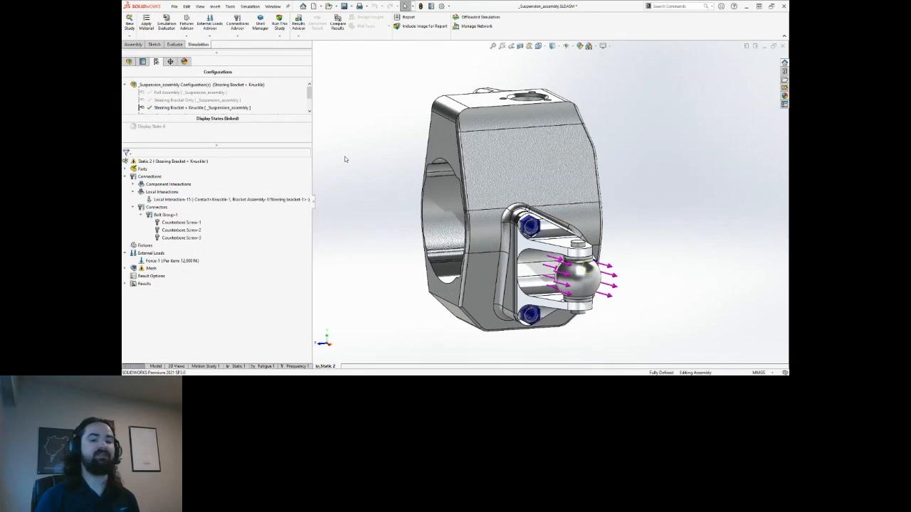
pyautogui.moveTo(374, 139)
pyautogui.mouseDown(button='middle')
pyautogui.moveTo(399, 146)
pyautogui.moveTo(389, 148)
pyautogui.mouseUp(button='middle')
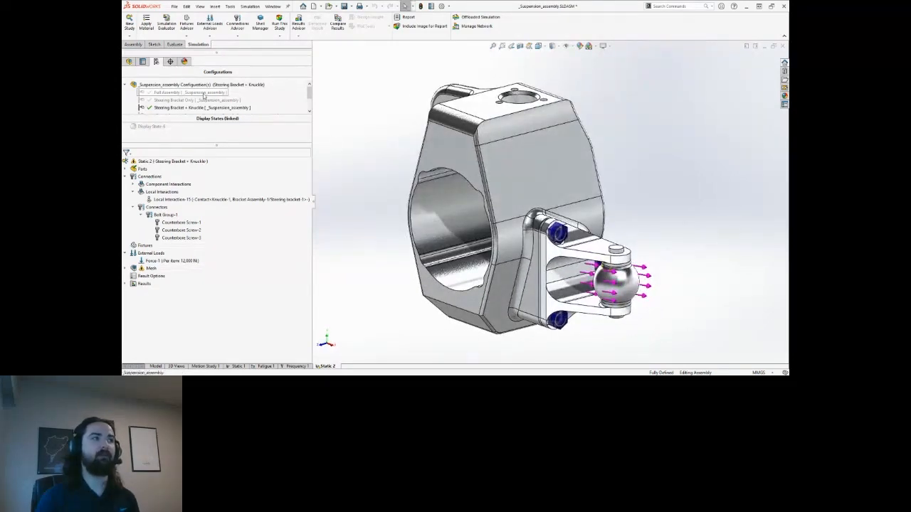
# Activate the Full Assembly configuration and orbit around the suspension assembly.
pyautogui.doubleClick(188, 92)
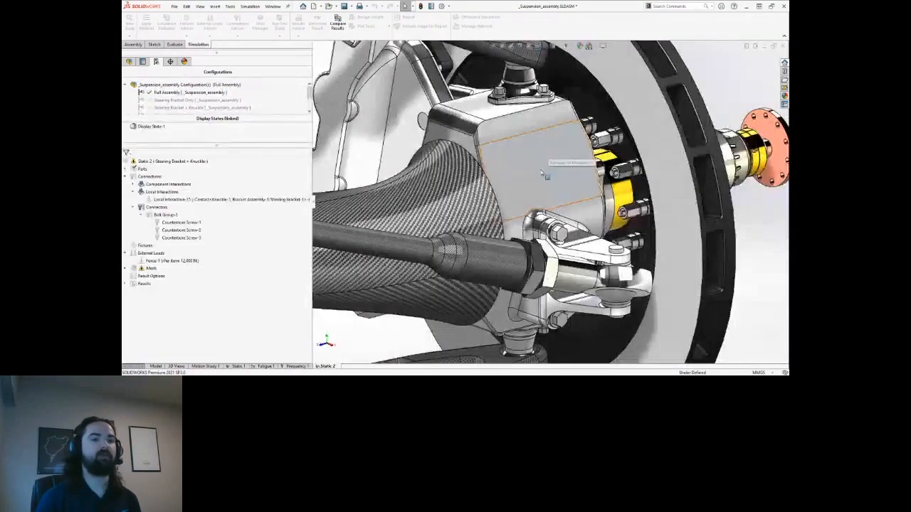
pyautogui.scroll(3, 541, 173)
pyautogui.moveTo(498, 183); pyautogui.dragTo(505, 158, button='middle')
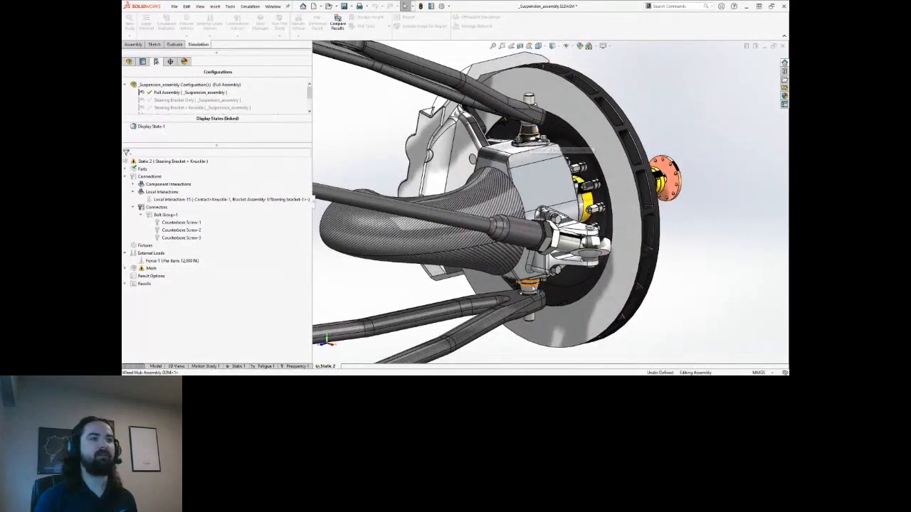
pyautogui.moveTo(546, 182)
pyautogui.mouseDown(button='middle')
pyautogui.moveTo(539, 179)
pyautogui.moveTo(544, 185)
pyautogui.mouseUp(button='middle')
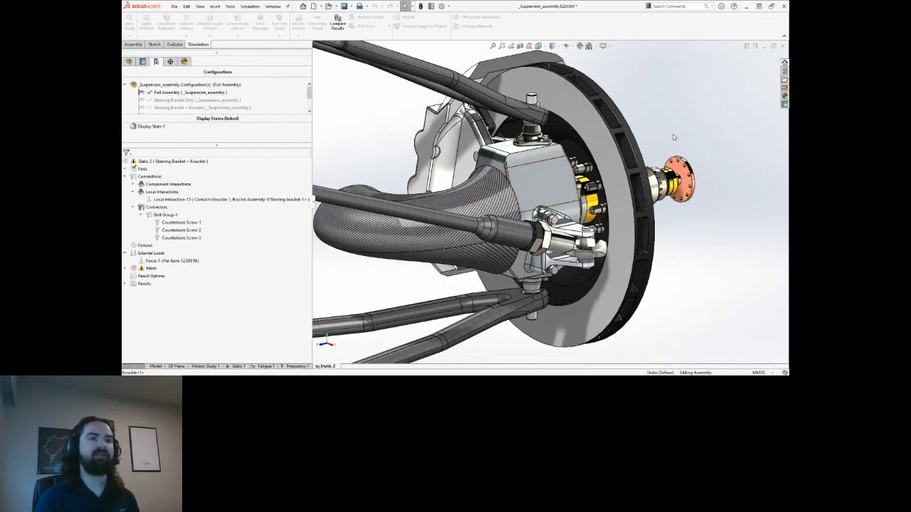
pyautogui.moveTo(661, 139); pyautogui.dragTo(643, 161, button='middle')
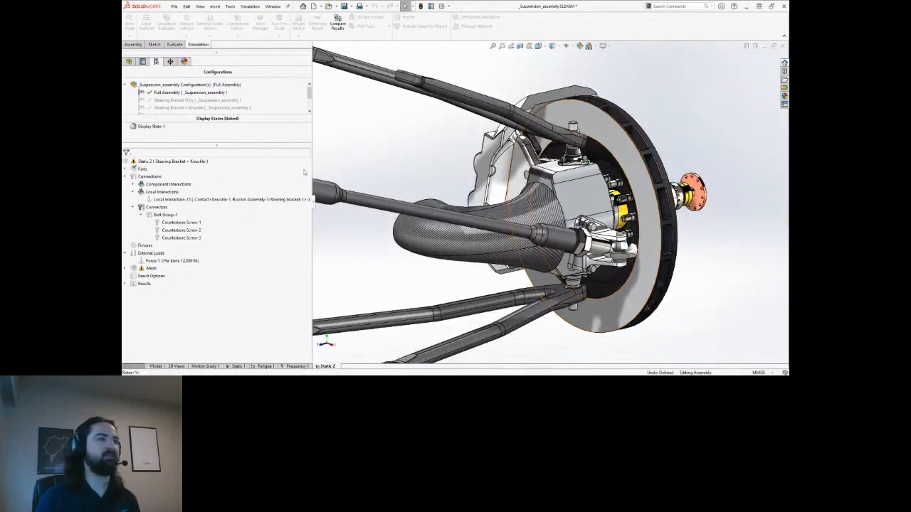
pyautogui.scroll(-1, 233, 103)
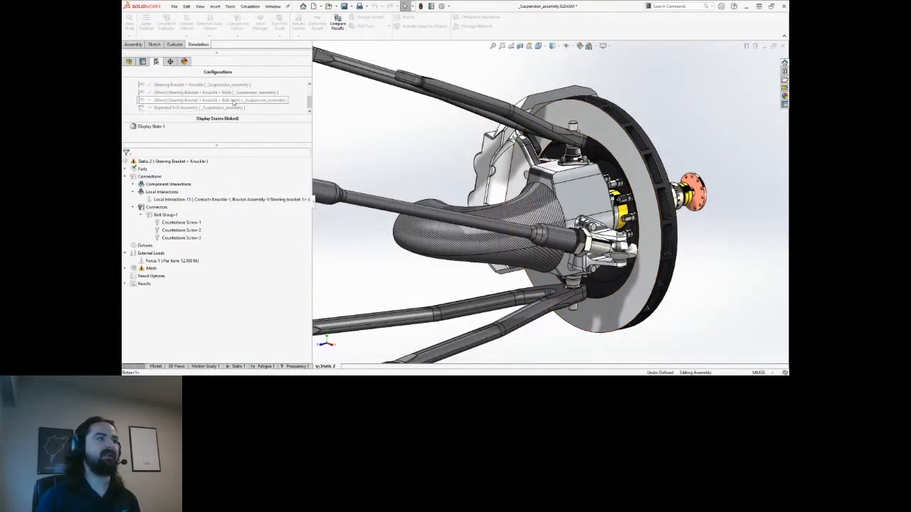
# Activate Steering Bracket + Knuckle + Ball Joints and hide/show the knuckle and ball-joint parts to inspect the fit.
pyautogui.doubleClick(233, 103)
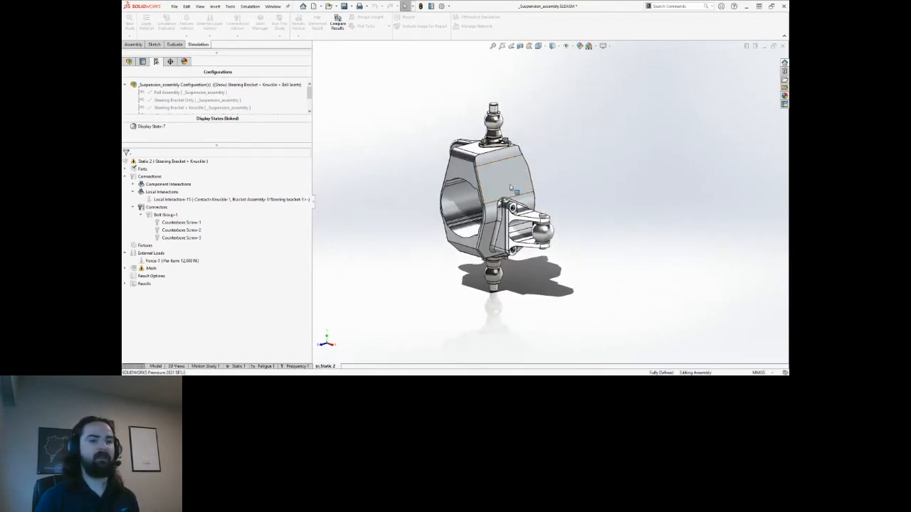
pyautogui.scroll(-6, 501, 179)
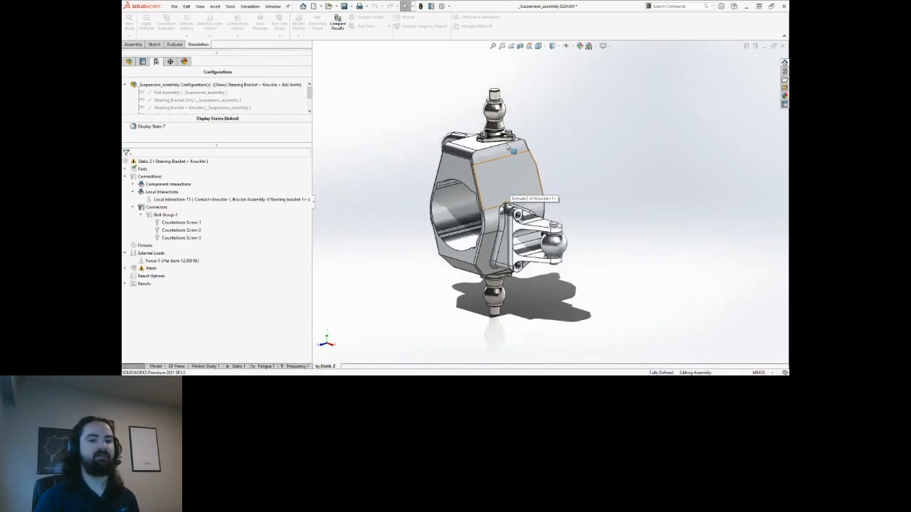
pyautogui.keyDown('ctrl'); pyautogui.moveTo(494, 169); pyautogui.dragTo(568, 220, button='middle'); pyautogui.keyUp('ctrl')
pyautogui.scroll(-2, 496, 178)
pyautogui.scroll(1, 529, 207)
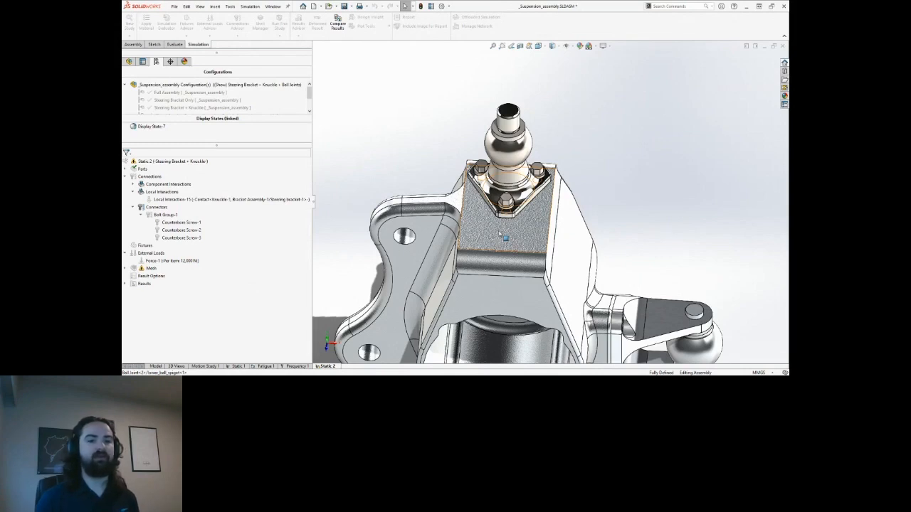
pyautogui.press('Tab')
pyautogui.moveTo(521, 266); pyautogui.dragTo(541, 214, button='middle')
pyautogui.hotkey('shift', 'Tab')
pyautogui.press('Tab')
pyautogui.press('Tab')
pyautogui.moveTo(533, 146); pyautogui.dragTo(534, 195, button='middle')
pyautogui.hotkey('shift', 'Tab')
pyautogui.hotkey('shift', 'Tab')
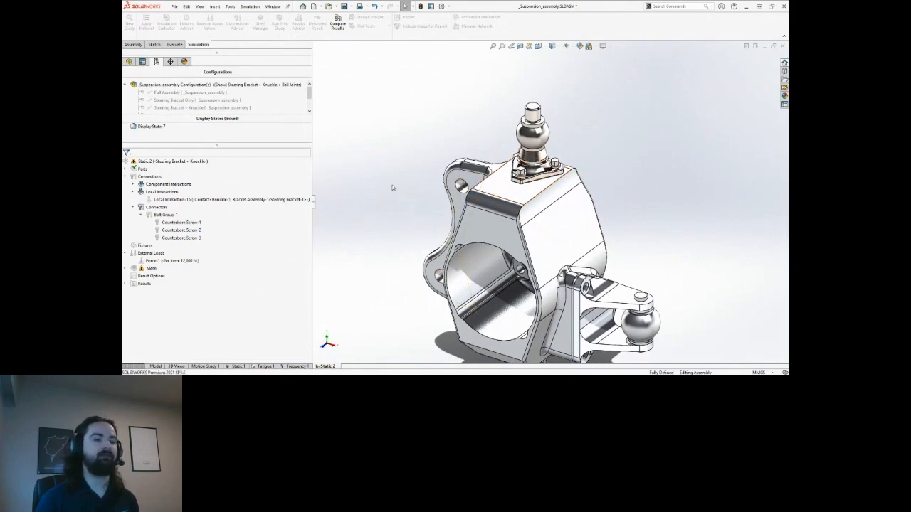
# Activate Steering Bracket + Knuckle and start a Fixed Hinge on the three top bolt holes and the large top hole.
pyautogui.doubleClick(192, 107)
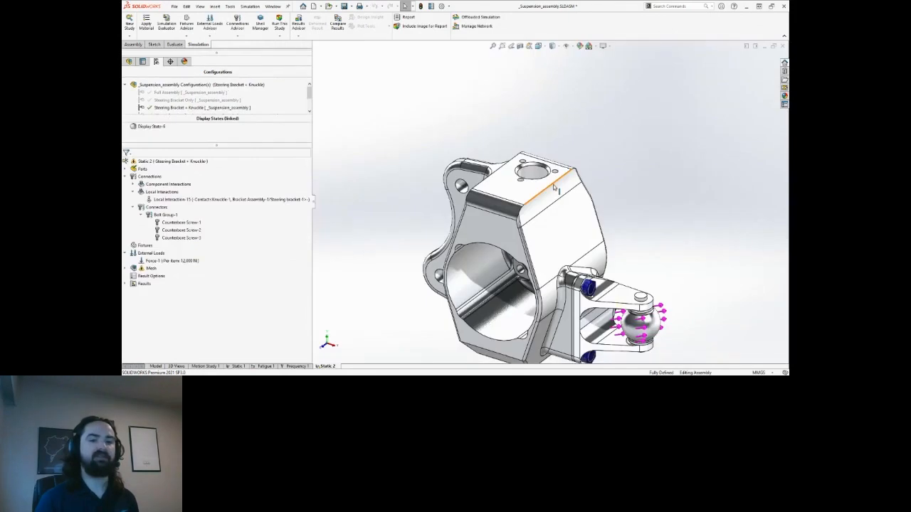
pyautogui.moveTo(579, 223); pyautogui.dragTo(463, 188, button='middle')
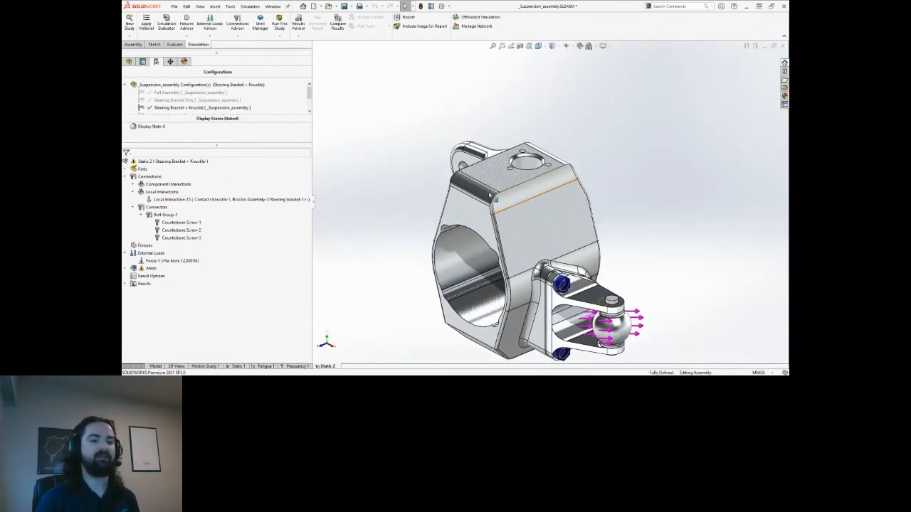
pyautogui.rightClick(146, 246)
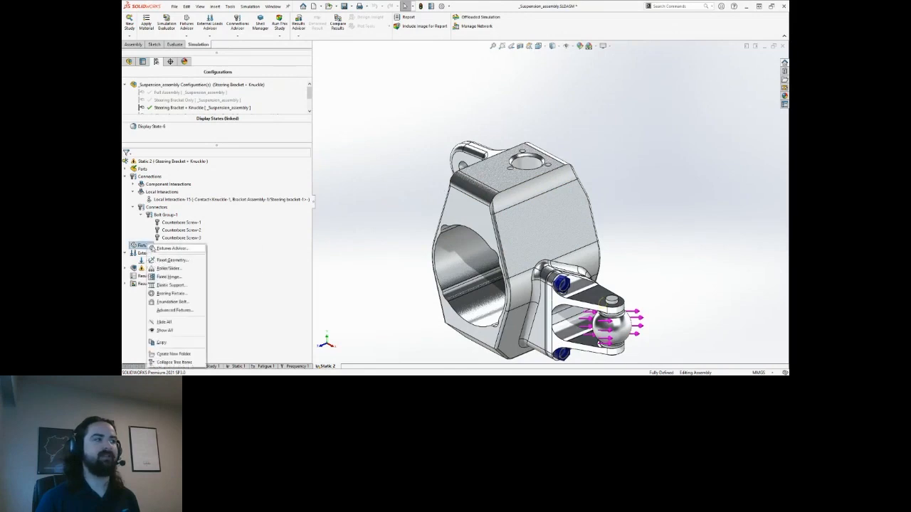
pyautogui.click(170, 276)
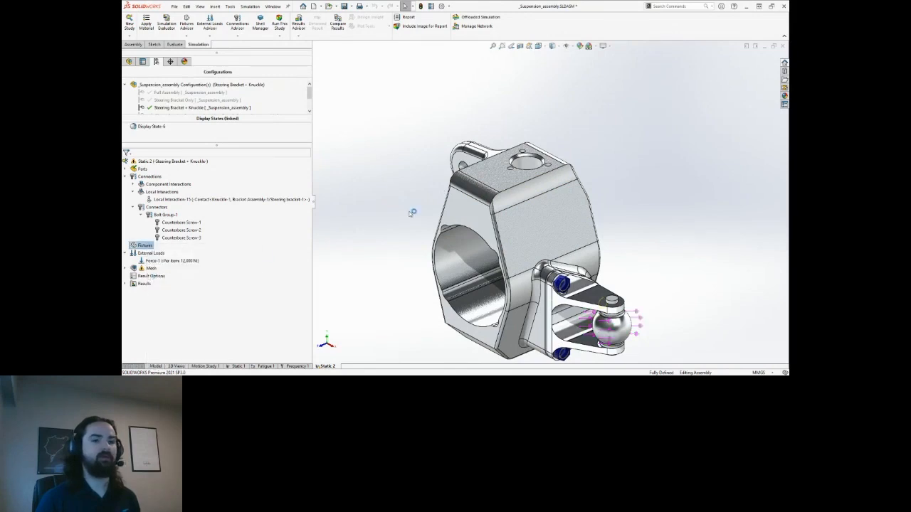
pyautogui.scroll(-6, 527, 158)
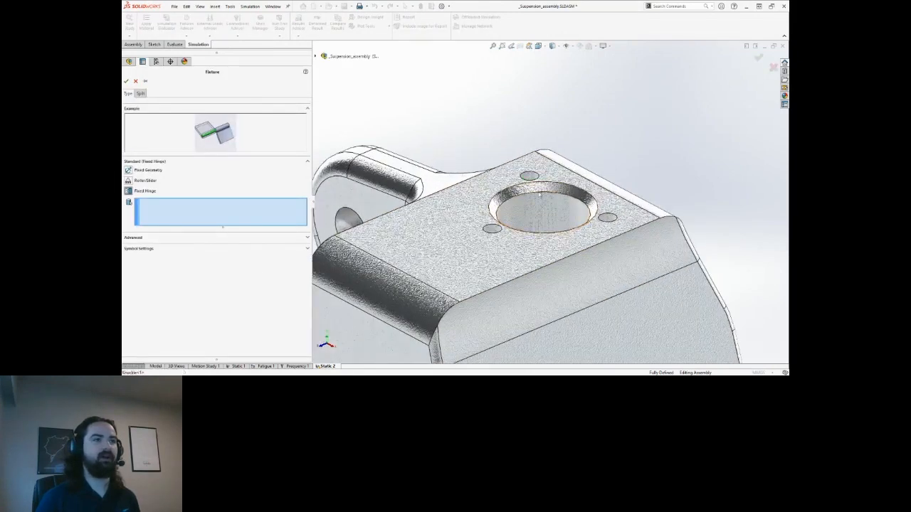
pyautogui.click(530, 173)
pyautogui.click(495, 262)
pyautogui.click(611, 242)
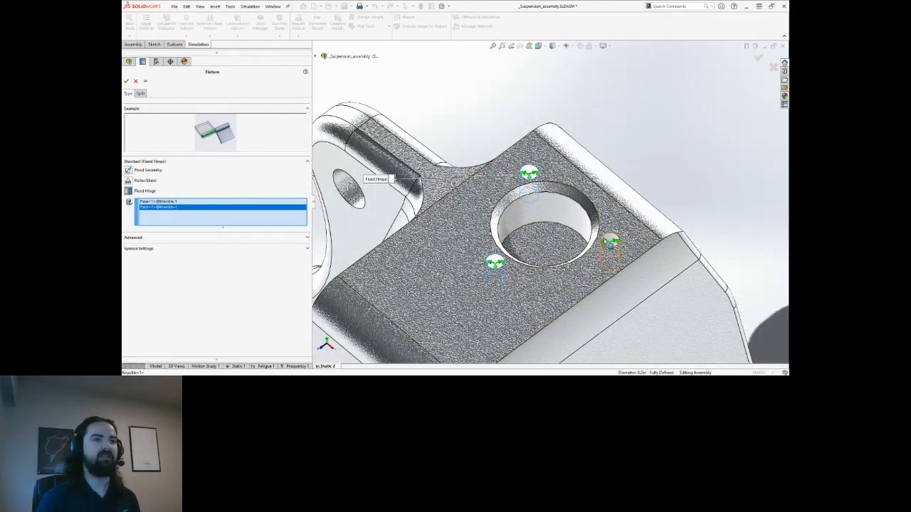
pyautogui.click(528, 212)
pyautogui.scroll(8, 528, 212)
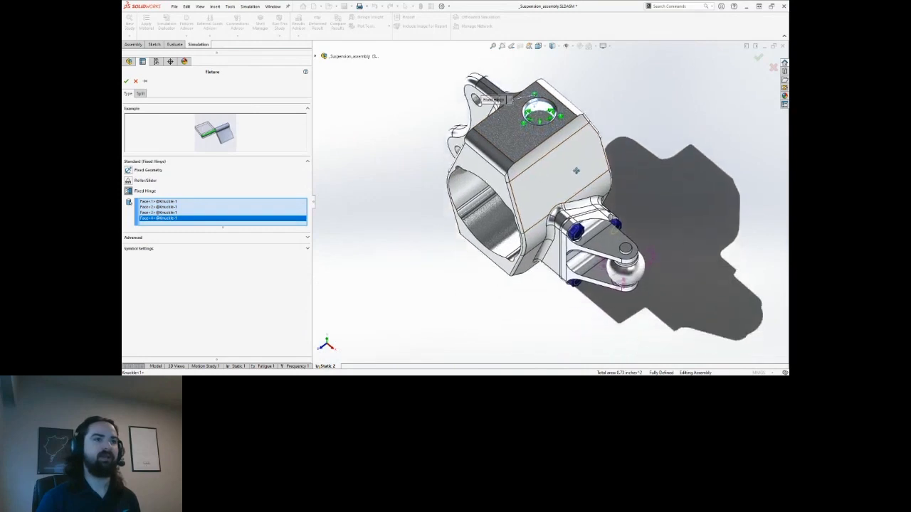
# Add the three bottom bolt holes and the large bottom hole to the fixed hinge and confirm it.
pyautogui.moveTo(481, 94); pyautogui.dragTo(487, 142, button='middle')
pyautogui.scroll(-6, 509, 193)
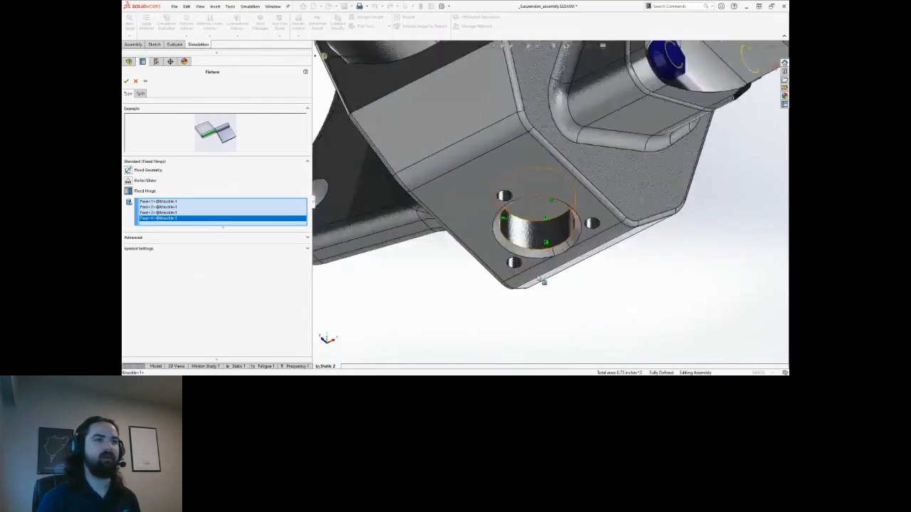
pyautogui.click(501, 177)
pyautogui.click(516, 275)
pyautogui.click(628, 217)
pyautogui.click(563, 221)
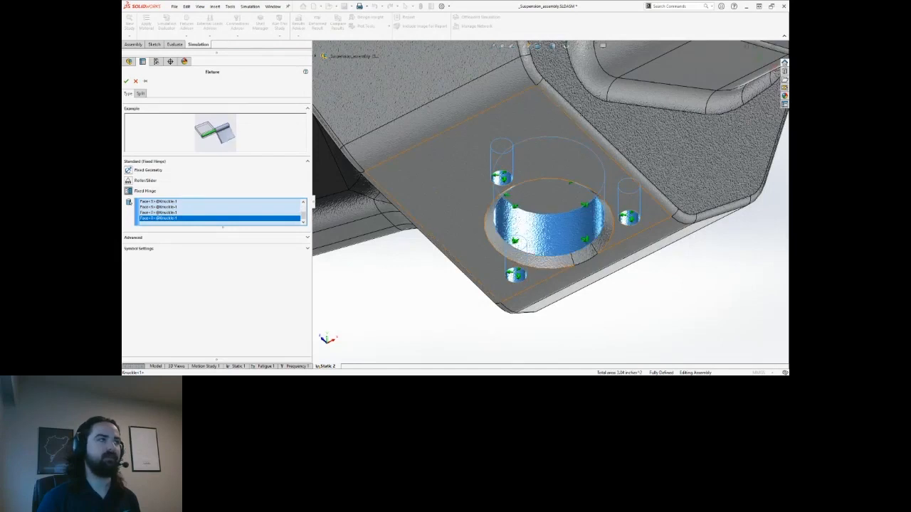
pyautogui.click(127, 83)
pyautogui.scroll(8, 580, 132)
pyautogui.moveTo(578, 162); pyautogui.dragTo(626, 170, button='middle')
pyautogui.scroll(-3, 557, 155)
pyautogui.click(615, 156)
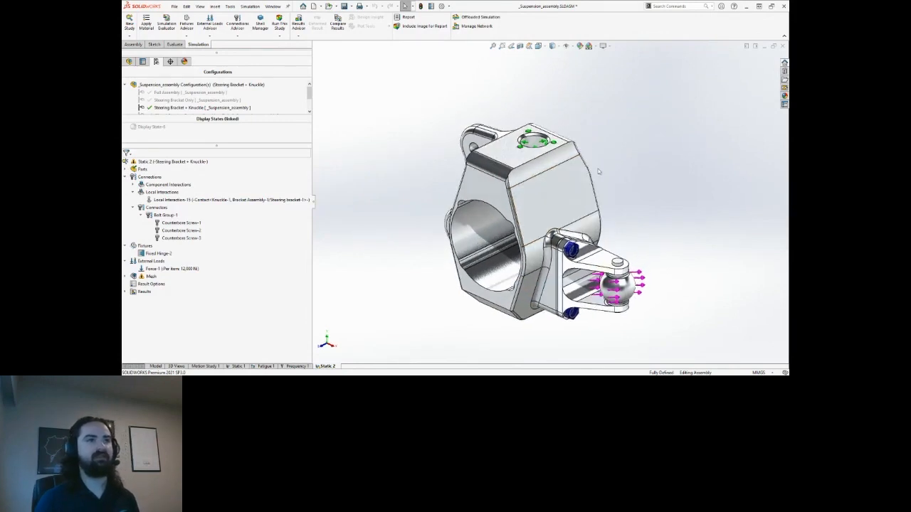
# Cancel a stray hinge fixture, then create a Roller/Slider fixture including the knuckle's bottom face.
pyautogui.rightClick(147, 246)
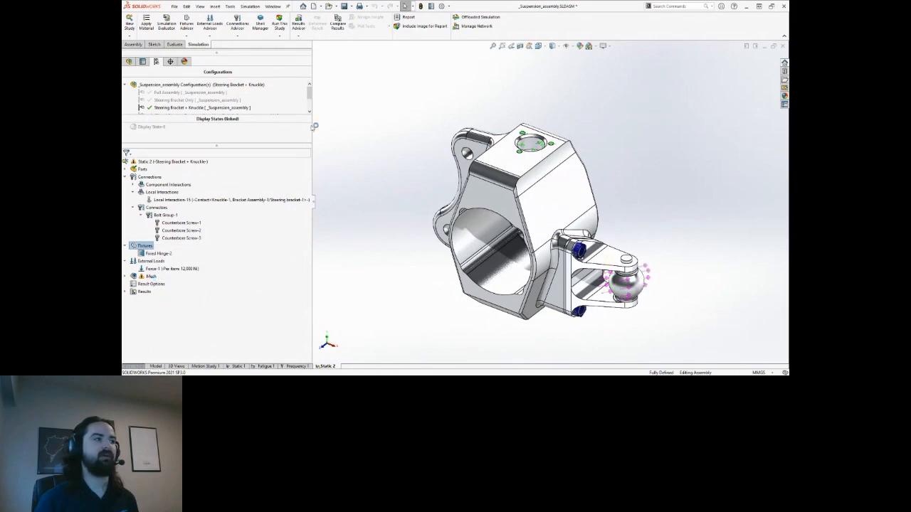
pyautogui.click(138, 82)
pyautogui.rightClick(146, 246)
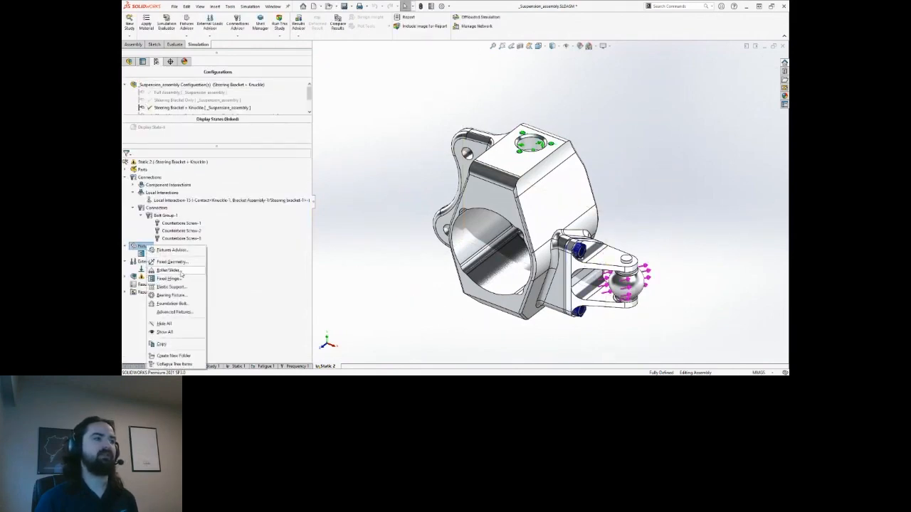
pyautogui.click(170, 270)
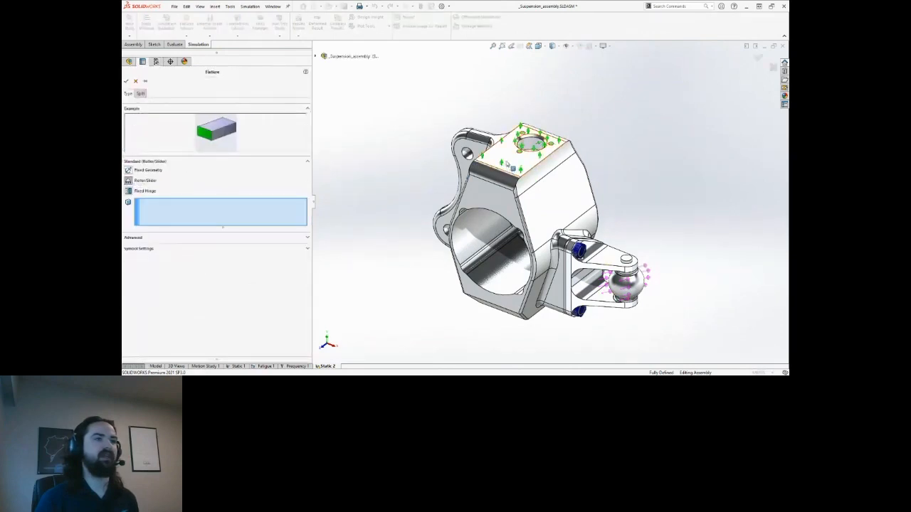
pyautogui.moveTo(544, 247); pyautogui.dragTo(544, 196, button='middle')
pyautogui.click(525, 315)
pyautogui.hotkey('ctrl', 'shift', 'z')
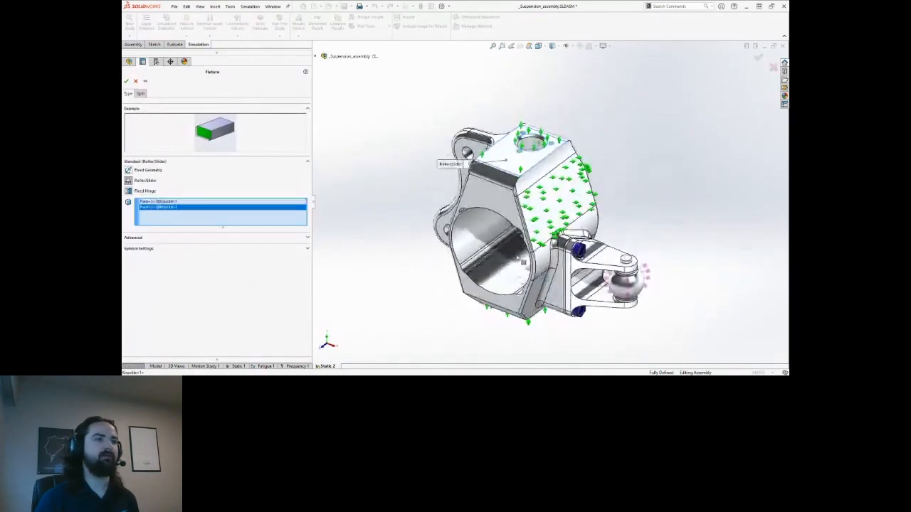
pyautogui.click(126, 82)
pyautogui.moveTo(564, 115); pyautogui.dragTo(571, 132, button='middle')
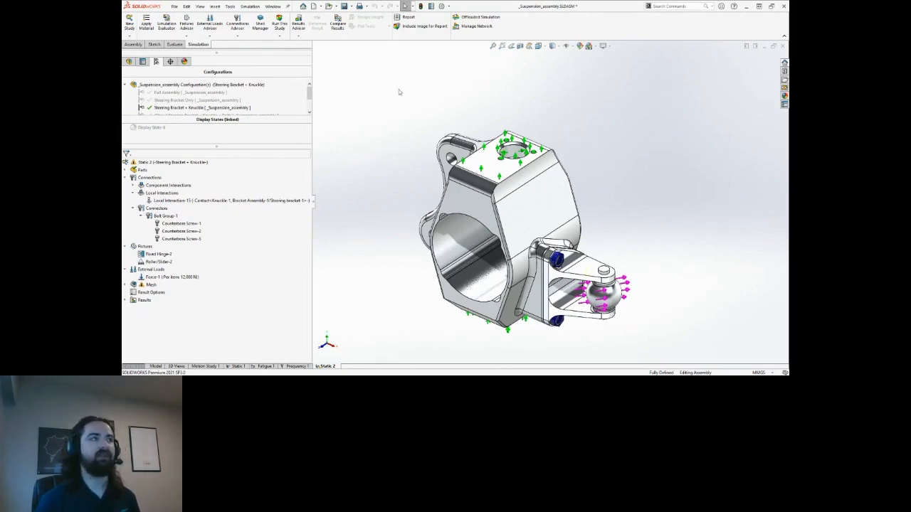
# Generate a default-settings mesh on the bracket-and-knuckle model, then run the Static 2 study.
pyautogui.rightClick(150, 285)
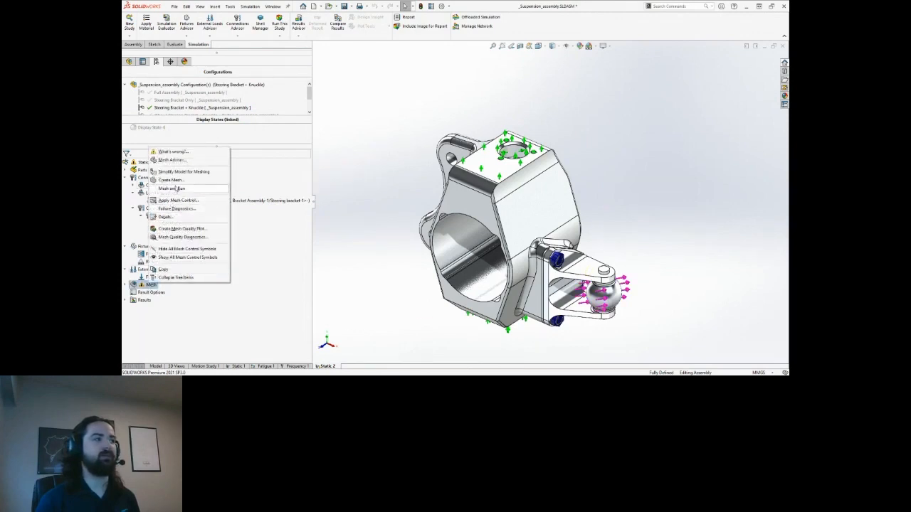
pyautogui.click(171, 180)
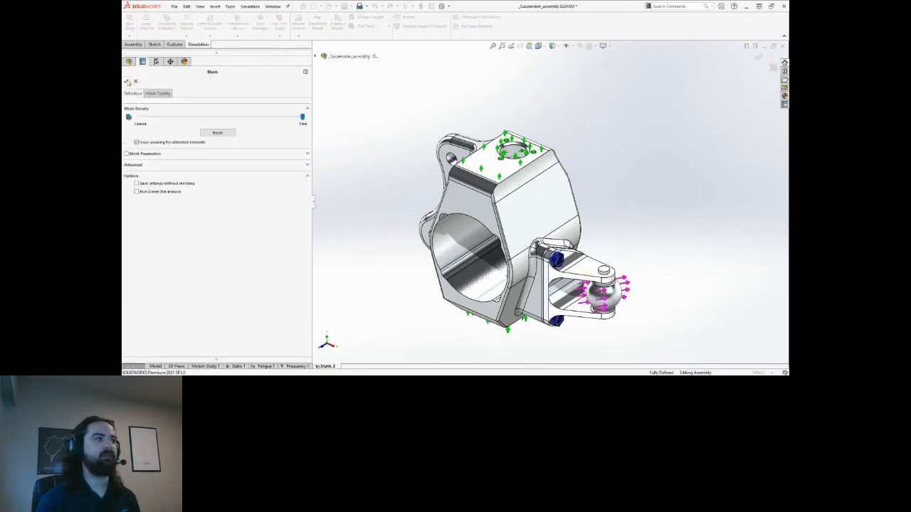
pyautogui.click(128, 82)
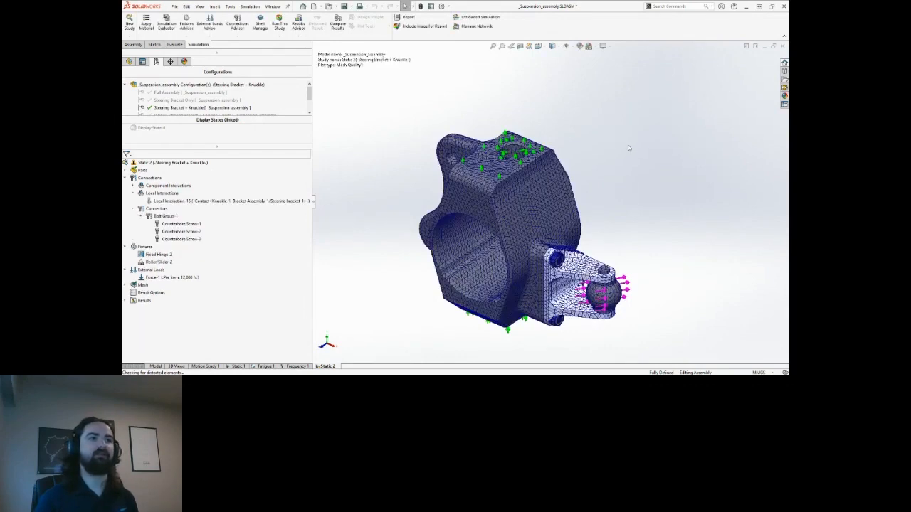
pyautogui.keyDown('ctrl'); pyautogui.moveTo(633, 191); pyautogui.dragTo(584, 185, button='middle'); pyautogui.keyUp('ctrl')
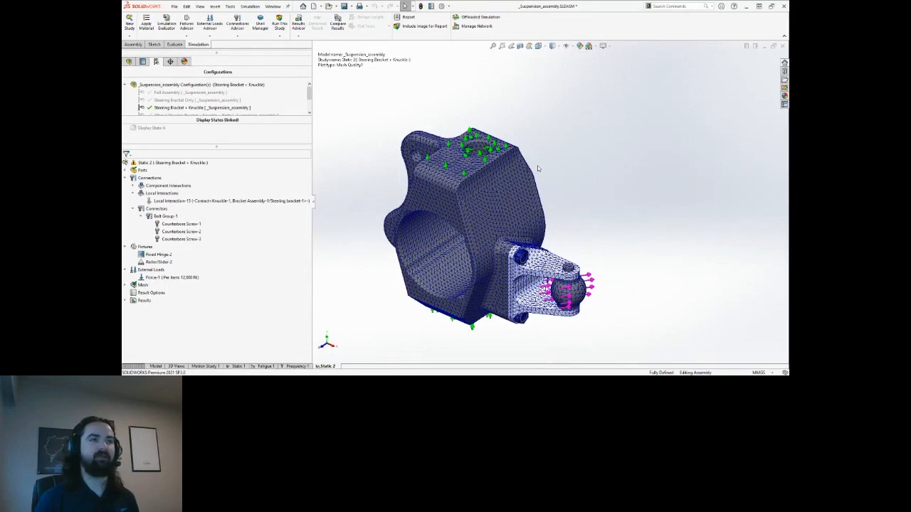
pyautogui.click(280, 23)
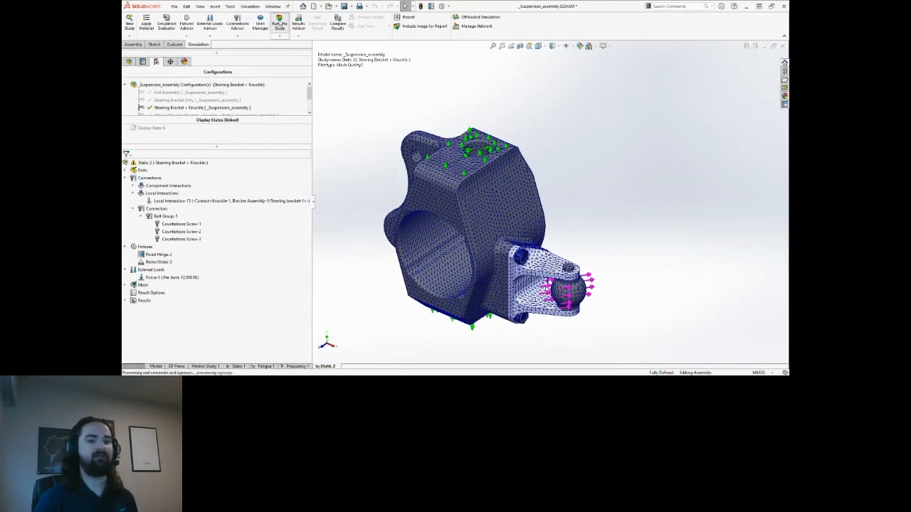
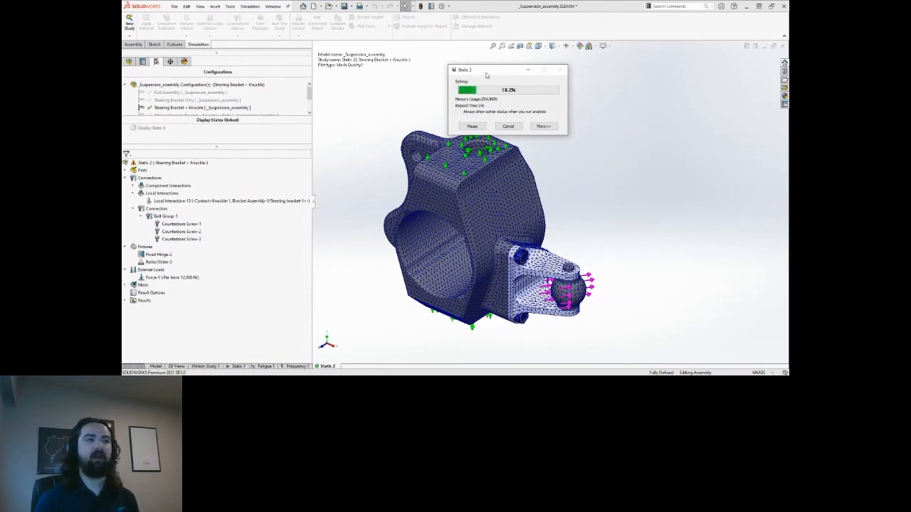
# Cancel the Static 2 solve, keep results up to the current iteration, and dismiss the failure message.
pyautogui.click(510, 127)
pyautogui.click(489, 217)
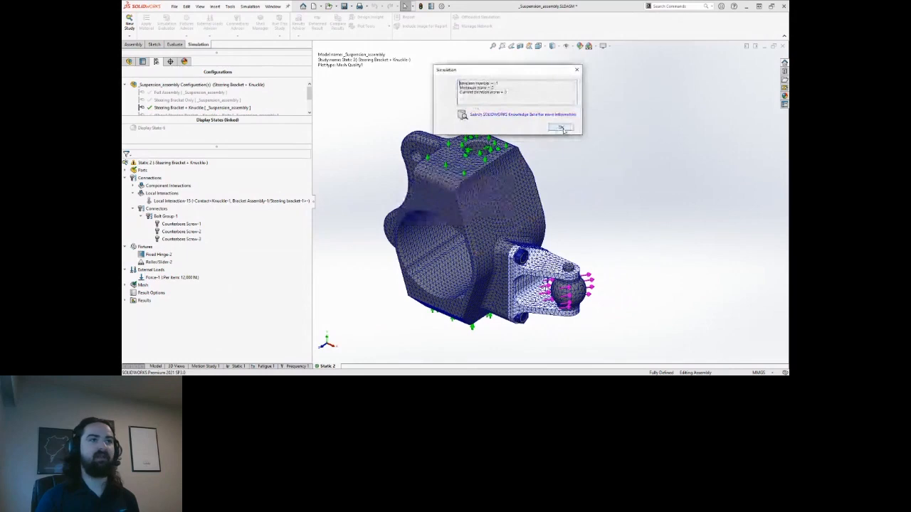
pyautogui.click(561, 128)
pyautogui.click(488, 206)
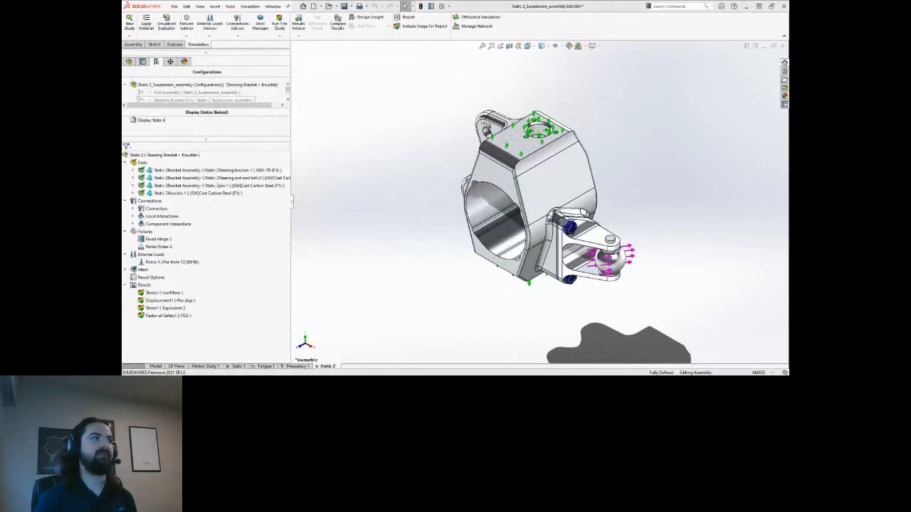
# Display the Static 2 Stress1 von Mises stress plot.
pyautogui.scroll(-2, 595, 172)
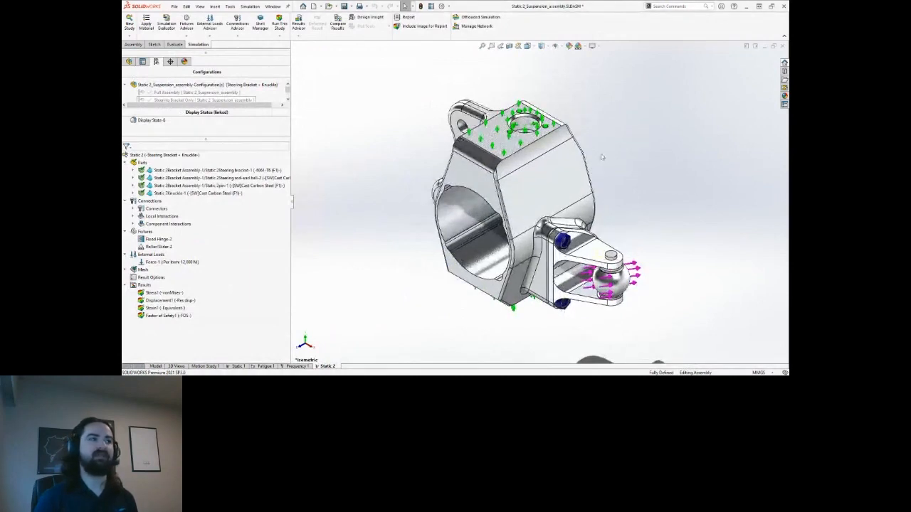
pyautogui.scroll(1, 412, 185)
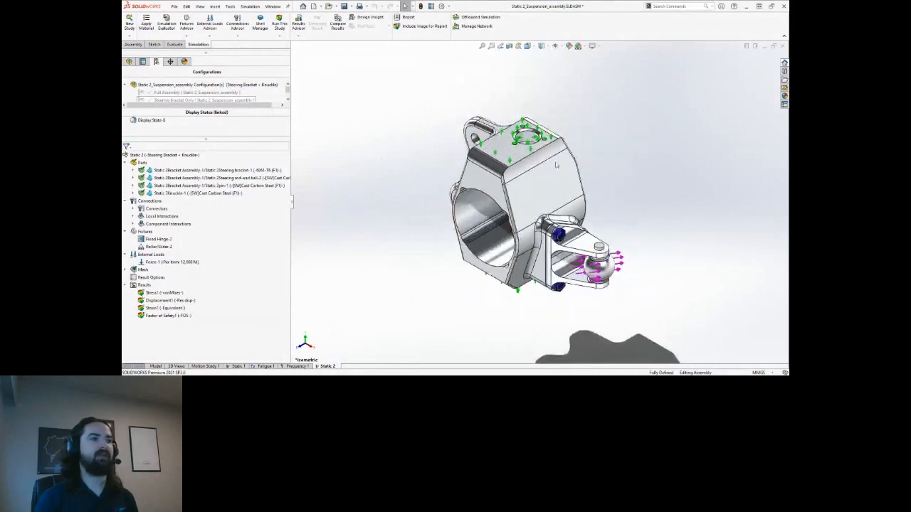
pyautogui.scroll(-1, 412, 185)
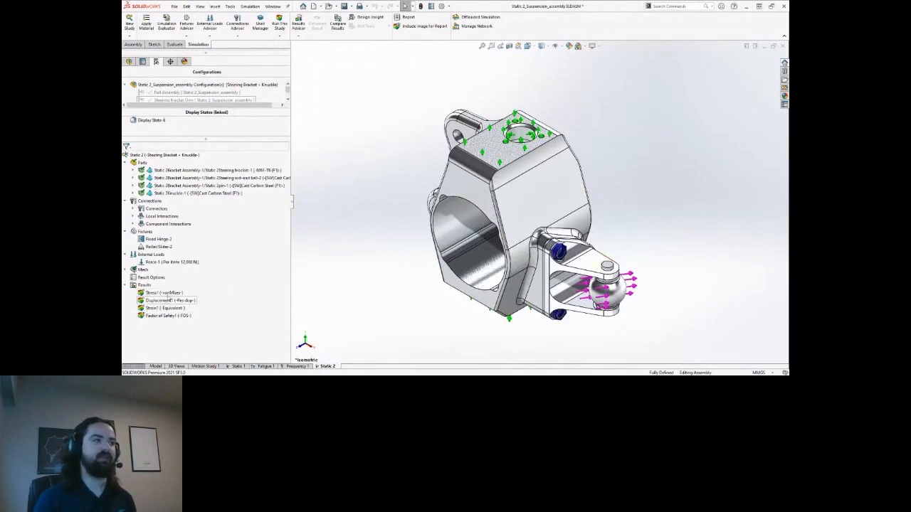
pyautogui.click(171, 292)
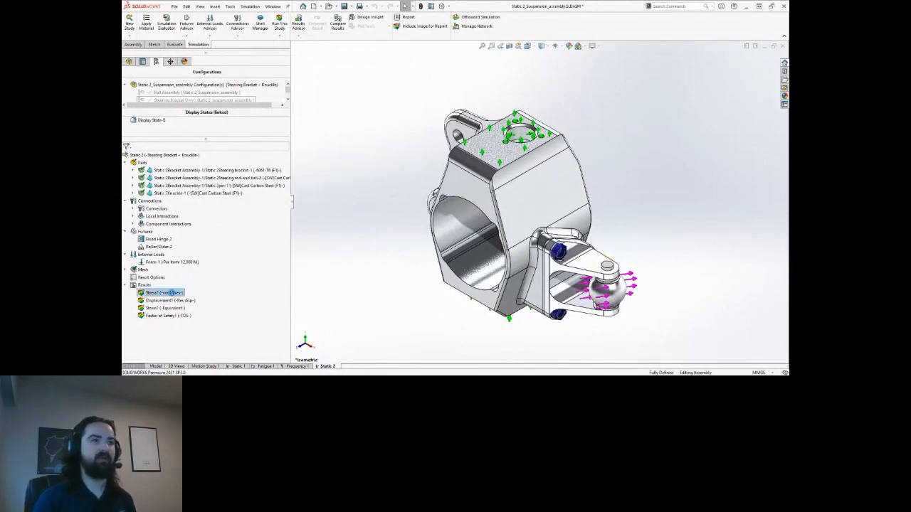
# Orbit and zoom to inspect the maximum stress label at the knuckle's bolt hole.
pyautogui.moveTo(632, 234); pyautogui.dragTo(546, 218, button='middle')
pyautogui.scroll(-5, 502, 278)
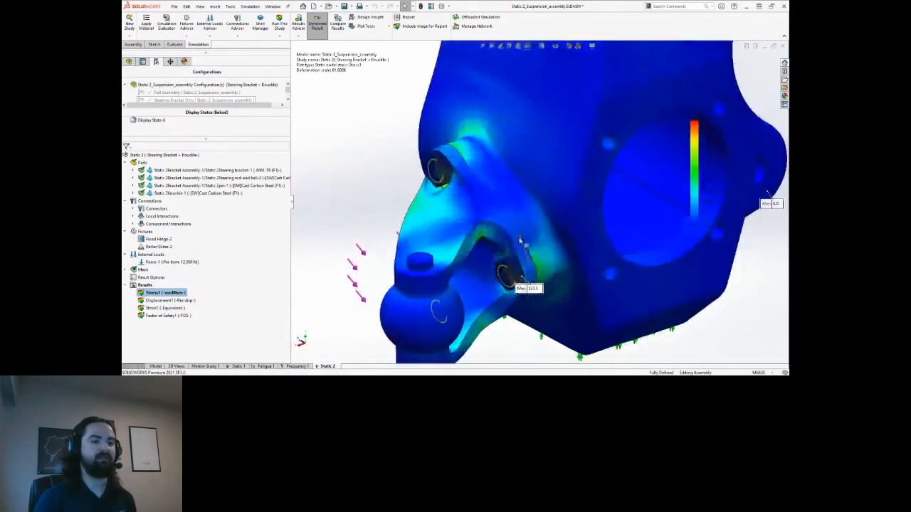
pyautogui.scroll(-4, 513, 234)
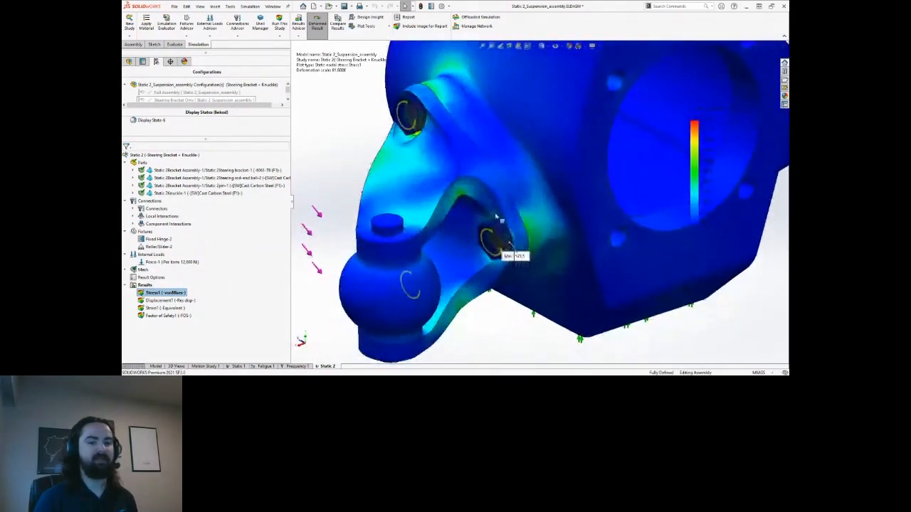
pyautogui.moveTo(492, 218); pyautogui.dragTo(500, 212, button='middle')
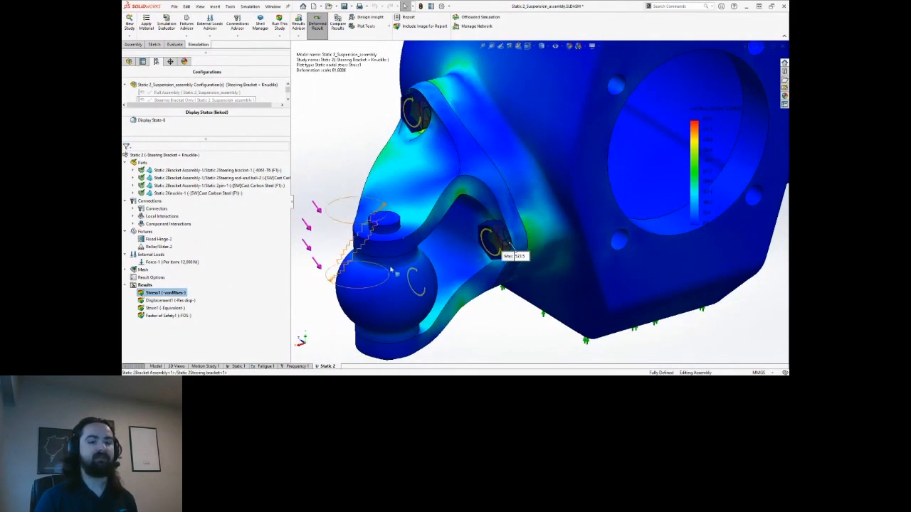
pyautogui.scroll(-3, 516, 241)
pyautogui.scroll(-3, 521, 237)
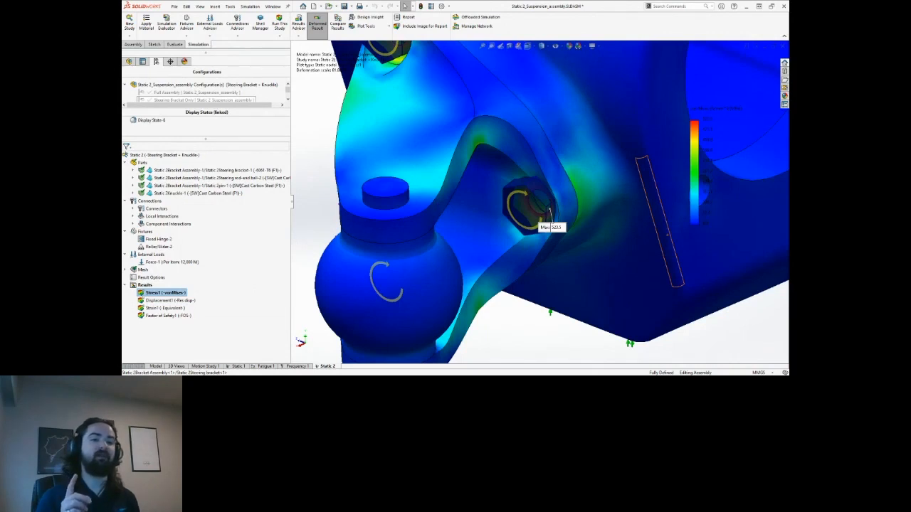
pyautogui.scroll(6, 549, 213)
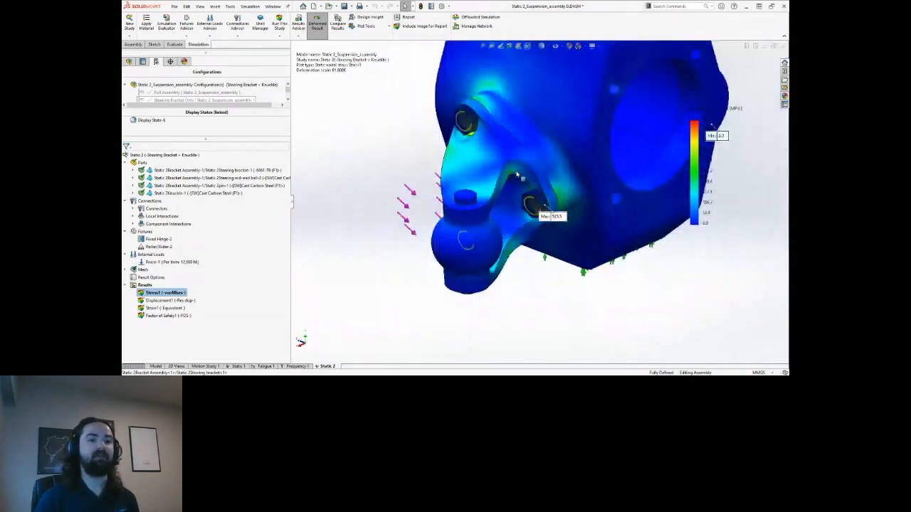
pyautogui.moveTo(569, 151); pyautogui.dragTo(485, 208, button='middle')
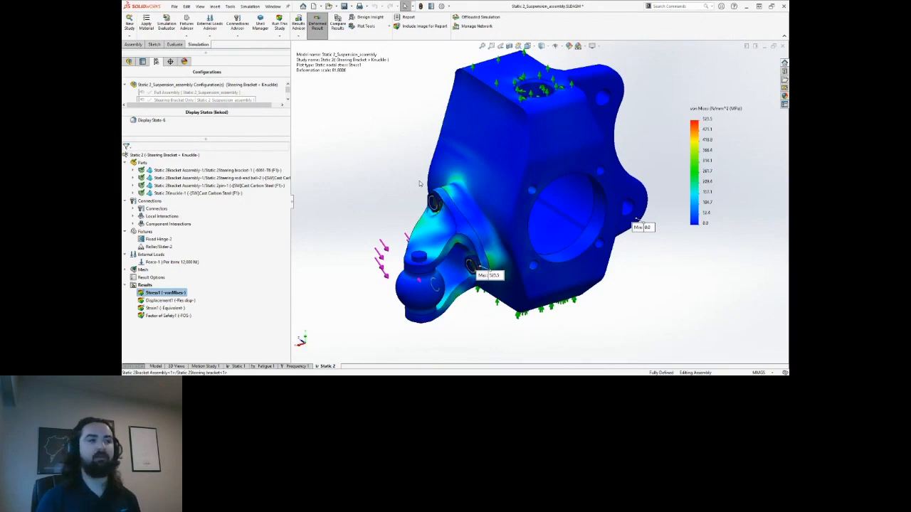
pyautogui.click(238, 365)
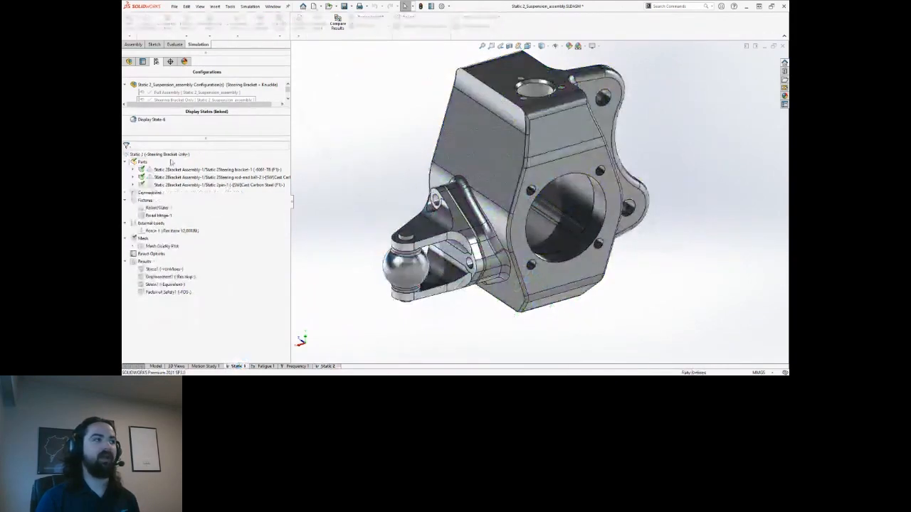
# Activate the Steering Bracket Only configuration and show Static 1's Stress1 plot, peaking at 318.6 MPa.
pyautogui.rightClick(178, 155)
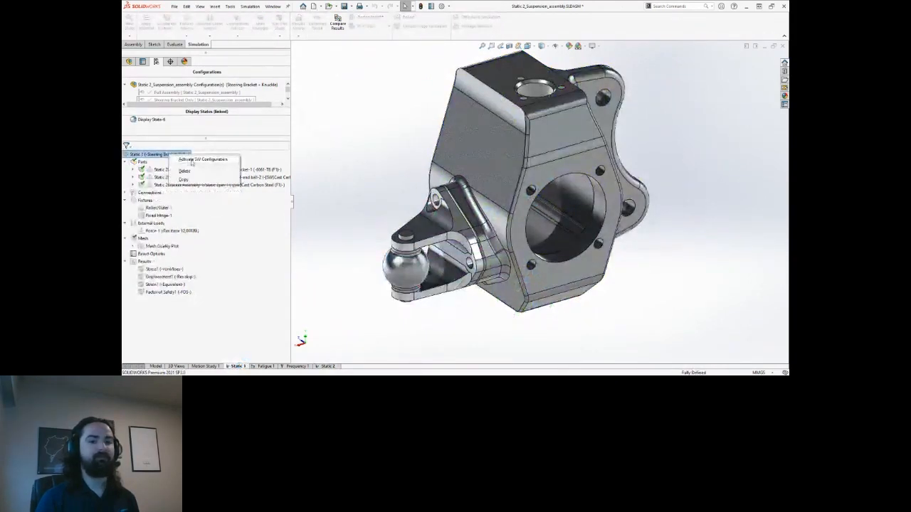
pyautogui.click(192, 160)
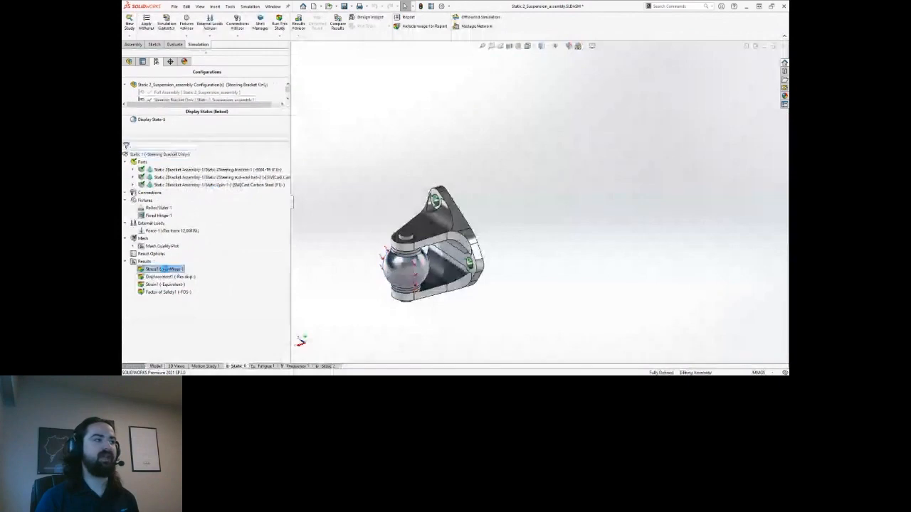
pyautogui.doubleClick(164, 269)
pyautogui.click(507, 213)
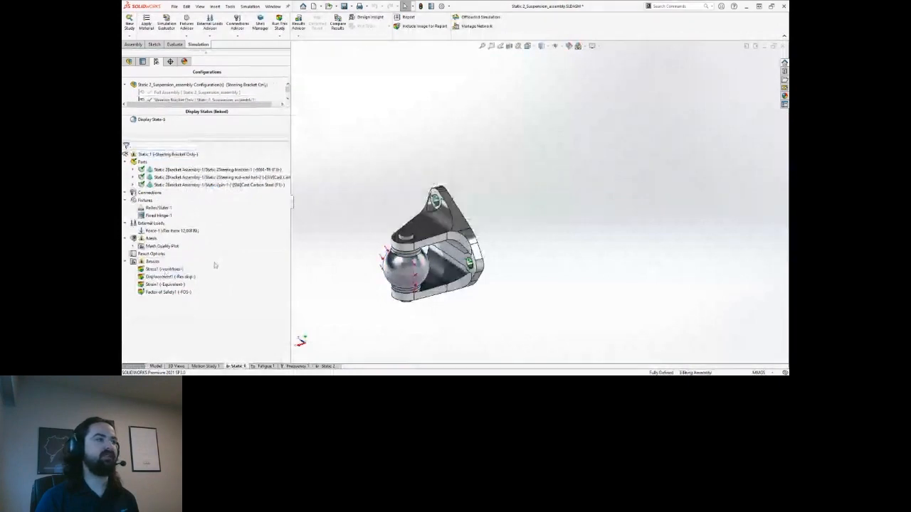
pyautogui.doubleClick(164, 269)
pyautogui.click(507, 213)
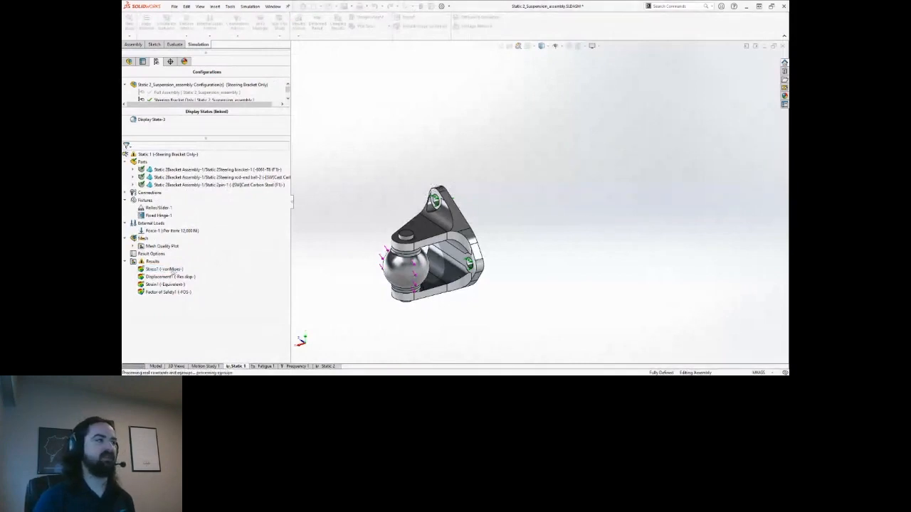
pyautogui.doubleClick(165, 270)
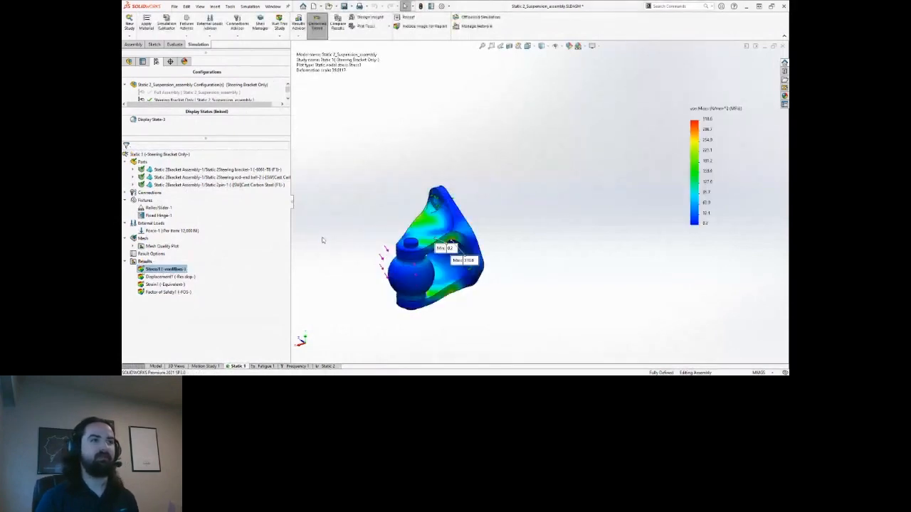
pyautogui.rightClick(174, 271)
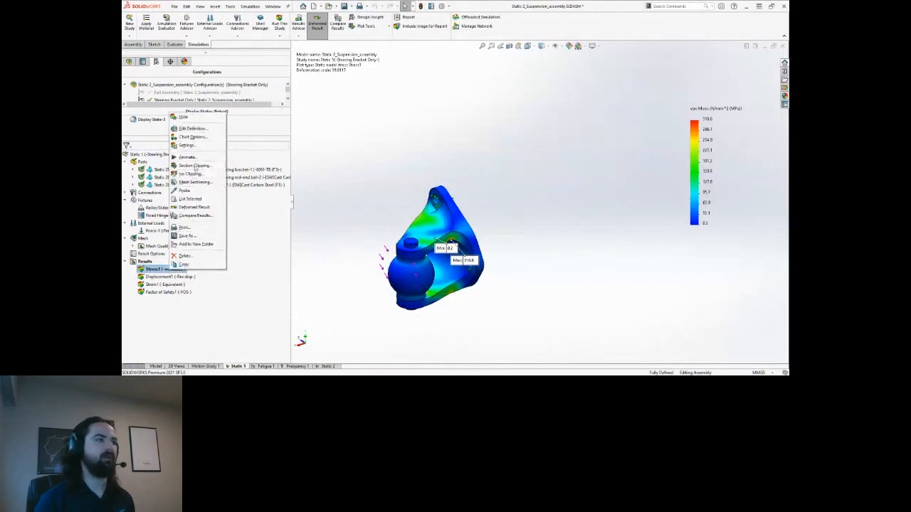
# Probe the von Mises stress at the bracket's hotspot and move the callout clear.
pyautogui.click(189, 190)
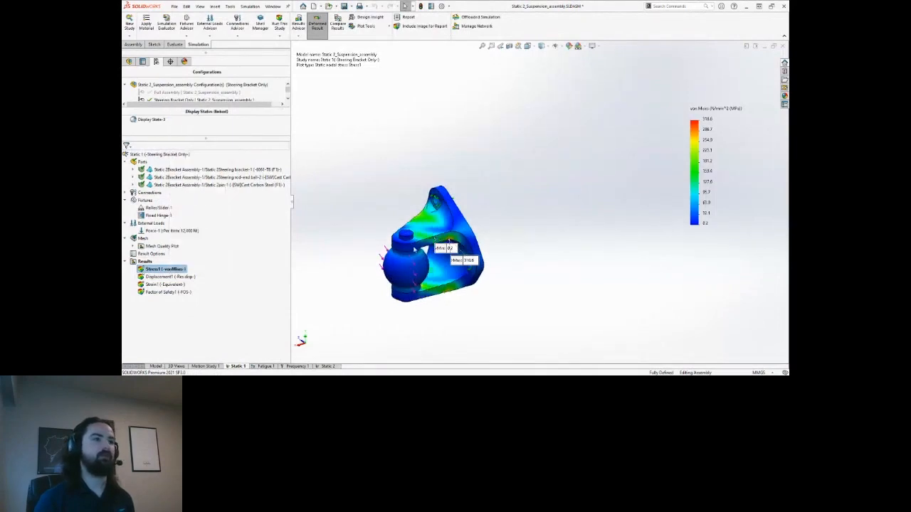
pyautogui.scroll(-3, 450, 245)
pyautogui.keyDown('ctrl'); pyautogui.moveTo(491, 229); pyautogui.dragTo(509, 227, button='middle'); pyautogui.keyUp('ctrl')
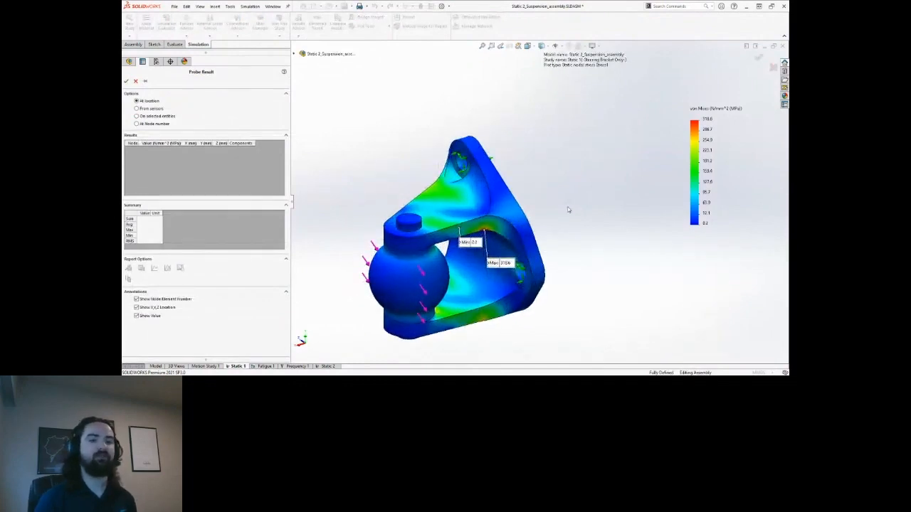
pyautogui.scroll(-2, 506, 232)
pyautogui.keyDown('ctrl'); pyautogui.moveTo(522, 208); pyautogui.dragTo(550, 182, button='middle'); pyautogui.keyUp('ctrl')
pyautogui.click(507, 205)
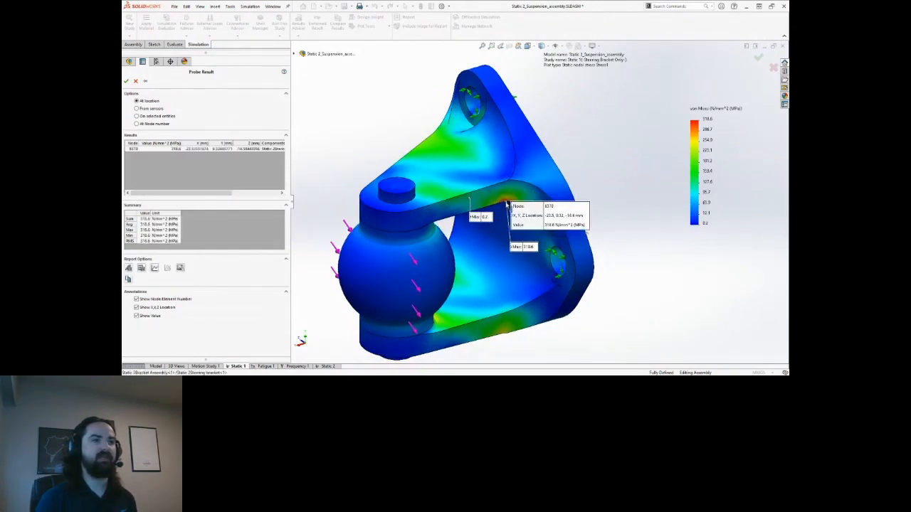
pyautogui.moveTo(579, 222); pyautogui.dragTo(618, 159)
# Close the probe and return to the Static 2 bracket-and-knuckle study.
pyautogui.scroll(2, 596, 192)
pyautogui.keyDown('ctrl'); pyautogui.moveTo(598, 197); pyautogui.dragTo(579, 217, button='middle'); pyautogui.keyUp('ctrl')
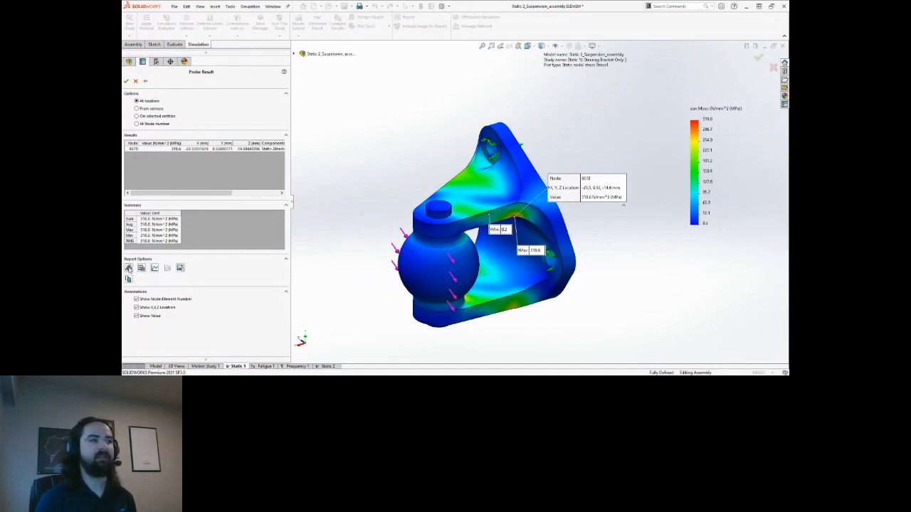
pyautogui.click(126, 81)
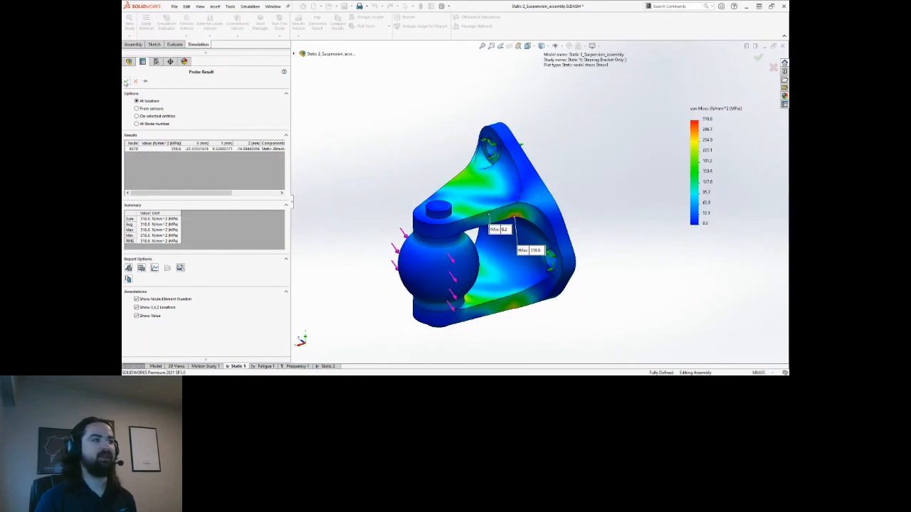
pyautogui.click(327, 366)
pyautogui.rightClick(168, 153)
# Activate the Static 2 configuration and show its Stress1 von Mises plot.
pyautogui.click(184, 155)
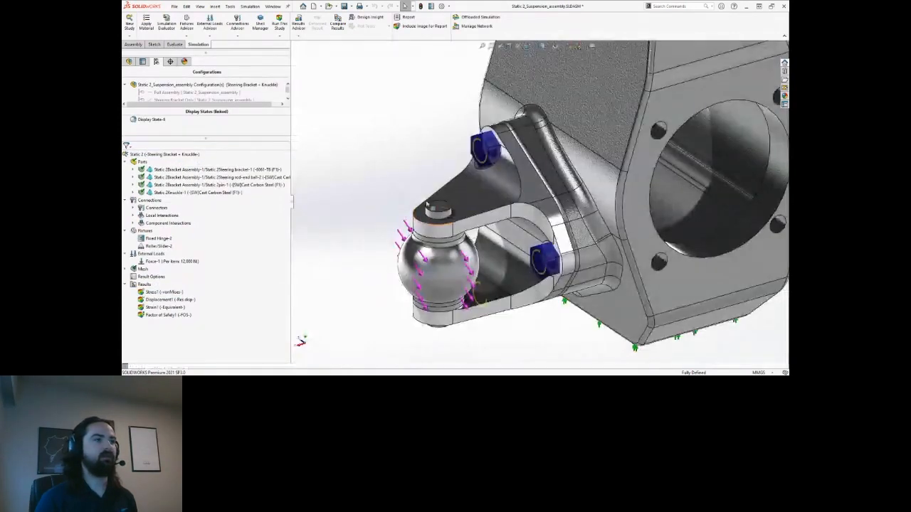
pyautogui.scroll(5, 439, 168)
pyautogui.keyDown('ctrl'); pyautogui.moveTo(439, 168); pyautogui.dragTo(391, 201, button='middle'); pyautogui.keyUp('ctrl')
pyautogui.doubleClick(168, 292)
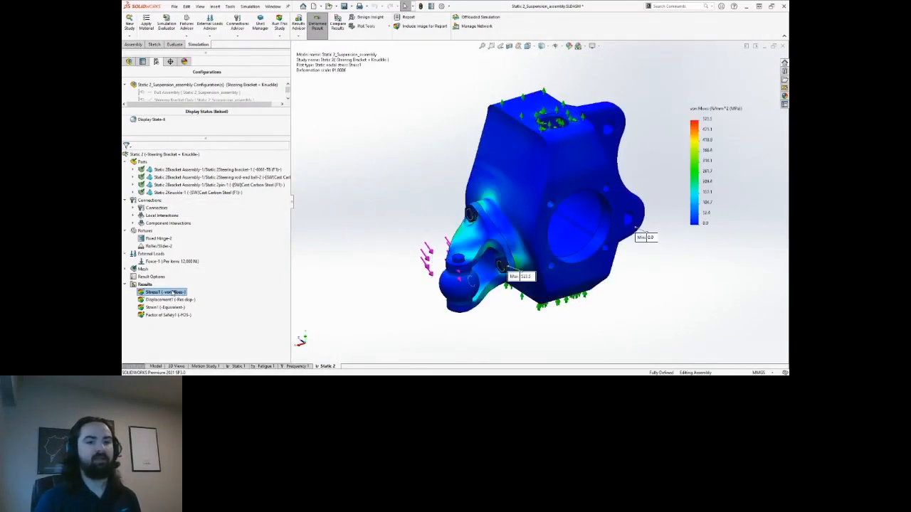
# Probe the stress from sensors, reading 310.2 MPa at node 8488 near the bolt hole.
pyautogui.rightClick(171, 292)
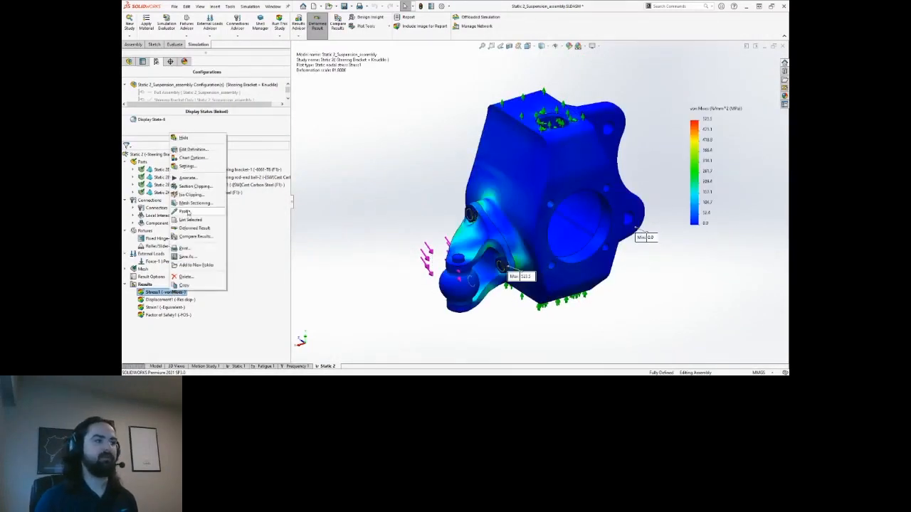
pyautogui.click(188, 214)
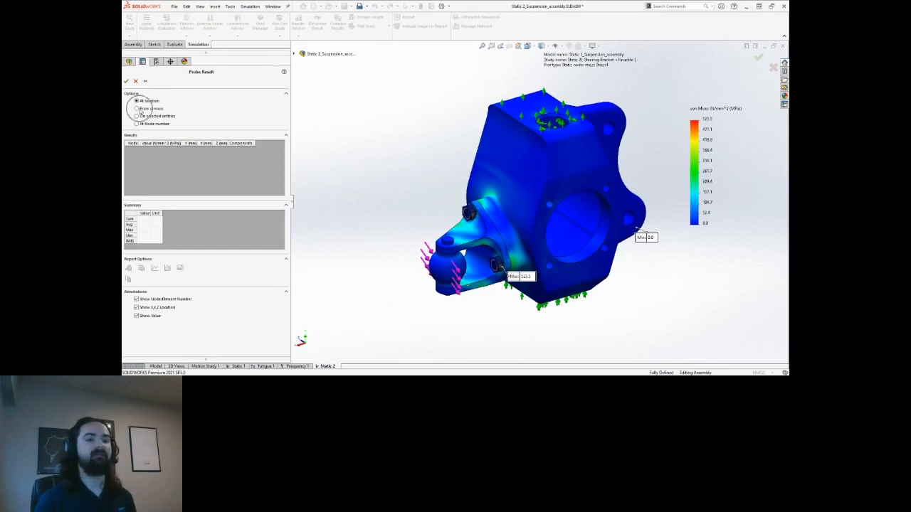
pyautogui.click(138, 108)
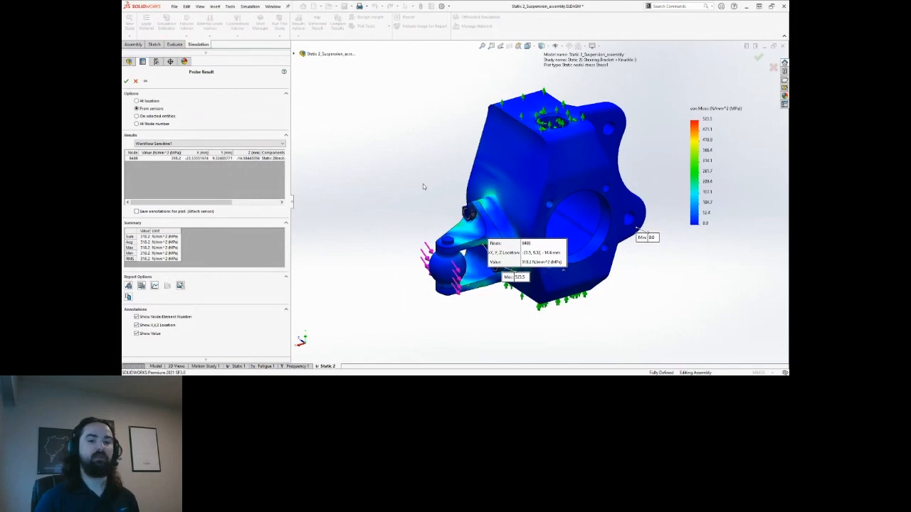
pyautogui.scroll(-3, 581, 283)
pyautogui.moveTo(513, 244); pyautogui.dragTo(571, 192)
pyautogui.moveTo(535, 237); pyautogui.dragTo(522, 257, button='middle')
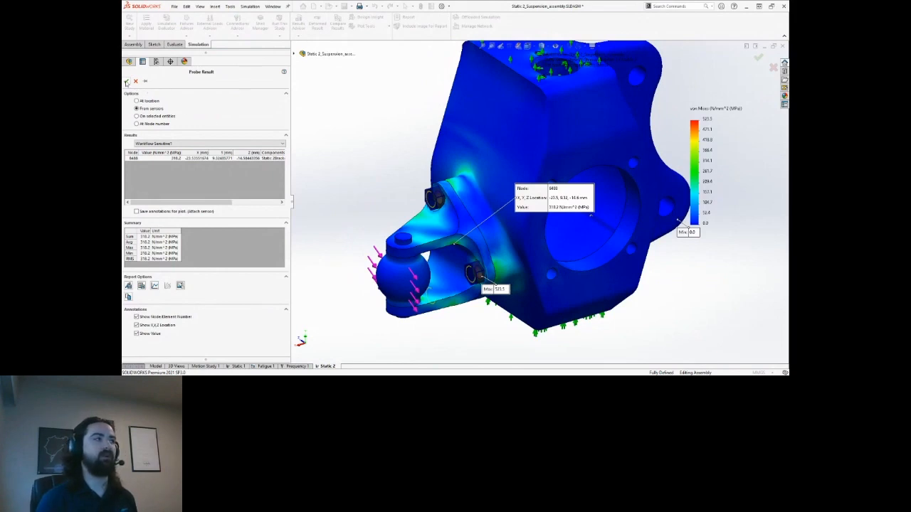
pyautogui.click(127, 83)
# Open Stress1 chart options and orbit to view the bolt hole and ball joint side.
pyautogui.rightClick(165, 292)
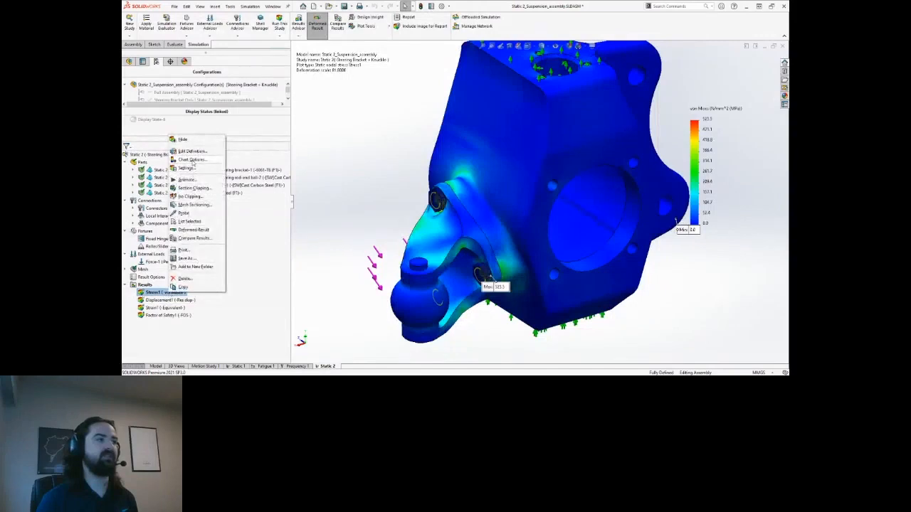
pyautogui.click(191, 161)
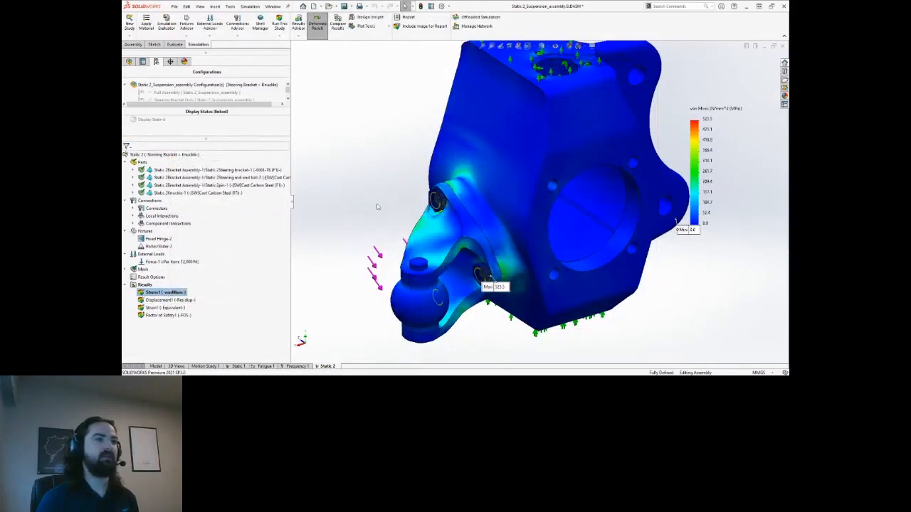
pyautogui.moveTo(357, 180); pyautogui.dragTo(355, 166, button='middle')
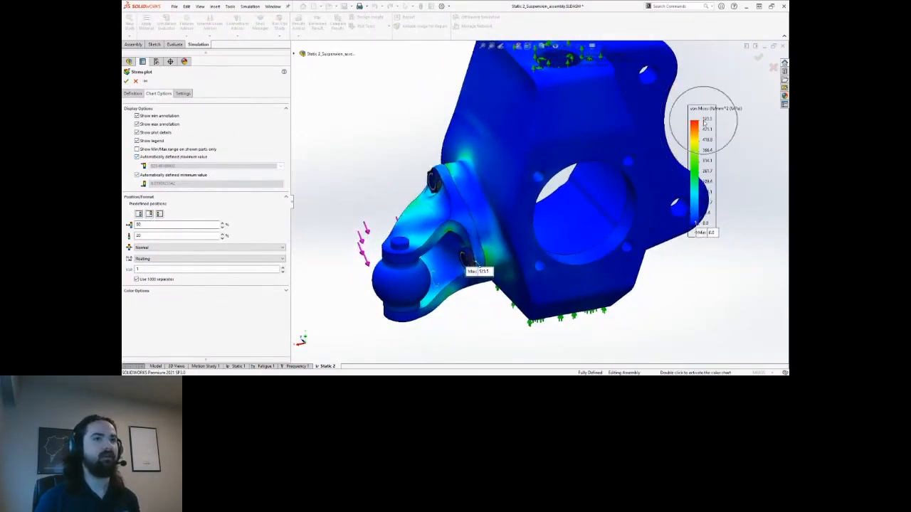
pyautogui.scroll(-2, 481, 268)
pyautogui.scroll(-5, 494, 249)
pyautogui.moveTo(554, 257)
pyautogui.mouseDown(button='middle')
pyautogui.moveTo(476, 194)
pyautogui.moveTo(478, 205)
pyautogui.moveTo(457, 204)
pyautogui.moveTo(461, 195)
pyautogui.mouseUp(button='middle')
pyautogui.scroll(4, 505, 217)
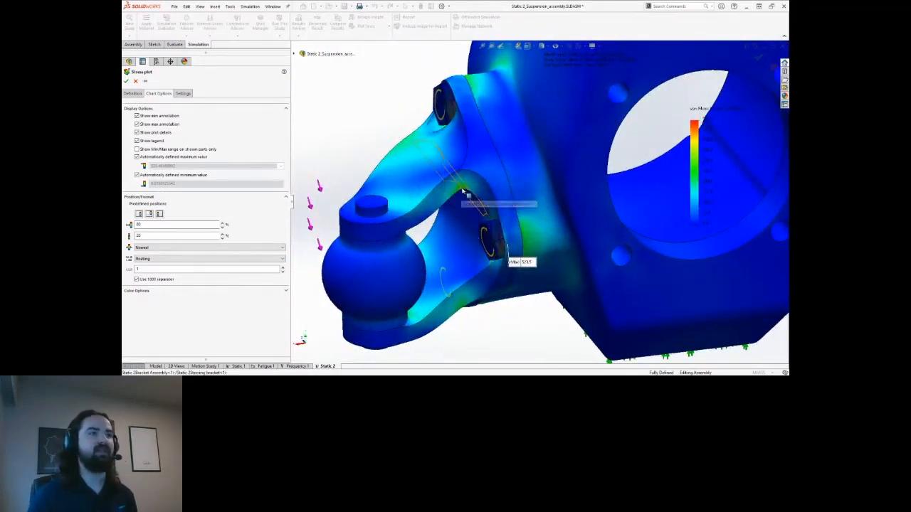
pyautogui.moveTo(461, 193); pyautogui.dragTo(400, 169, button='middle')
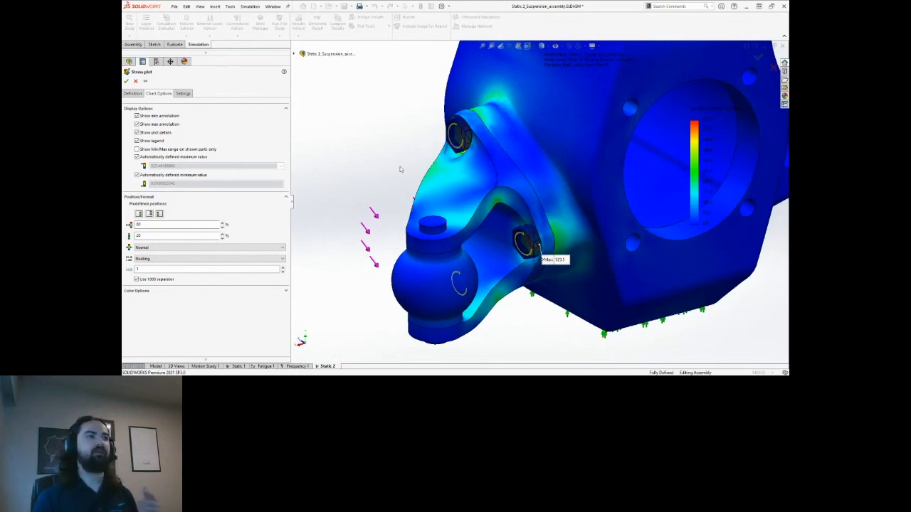
# Turn off the automatic maximum and set the stress legend maximum to 300.
pyautogui.click(152, 158)
pyautogui.doubleClick(150, 174)
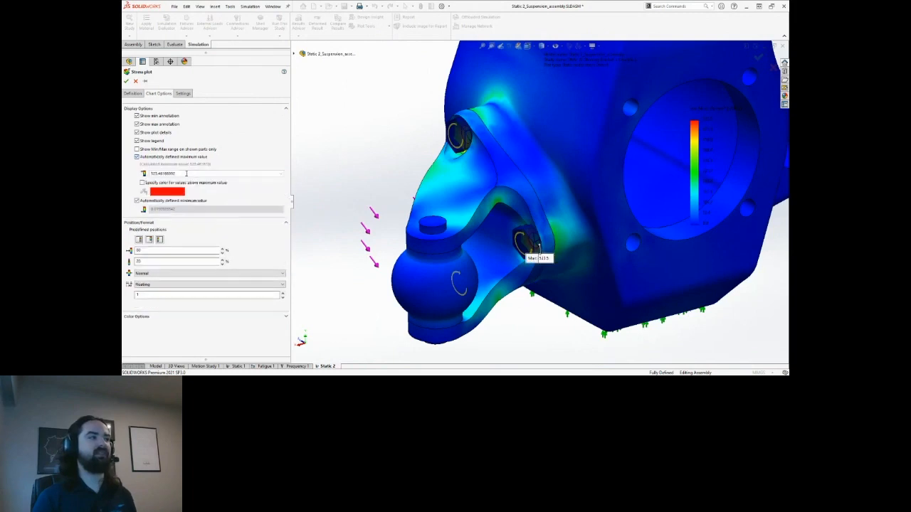
pyautogui.write('300')
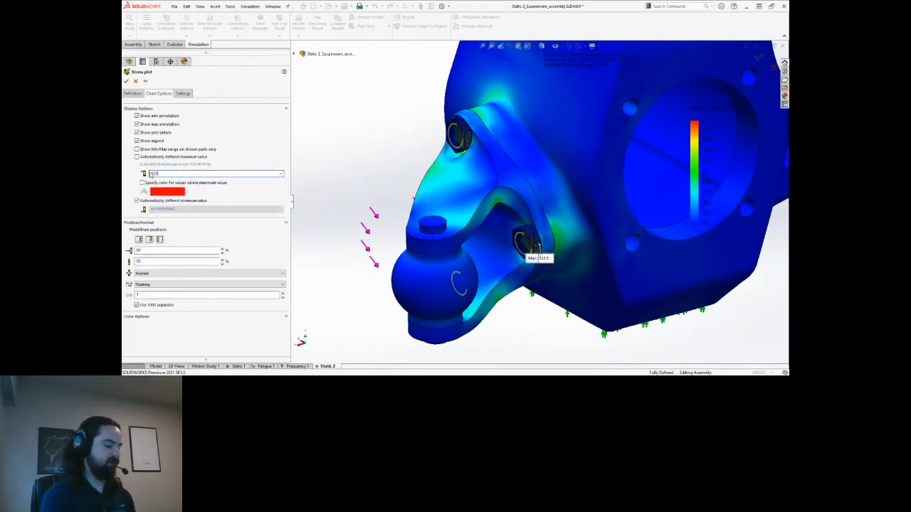
pyautogui.press('Tab')
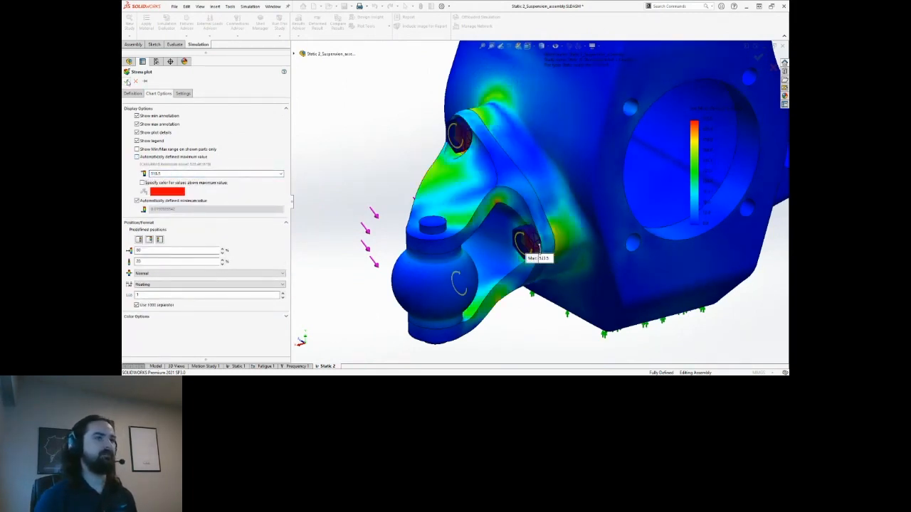
pyautogui.scroll(2, 508, 212)
pyautogui.moveTo(509, 211); pyautogui.dragTo(438, 190, button='middle')
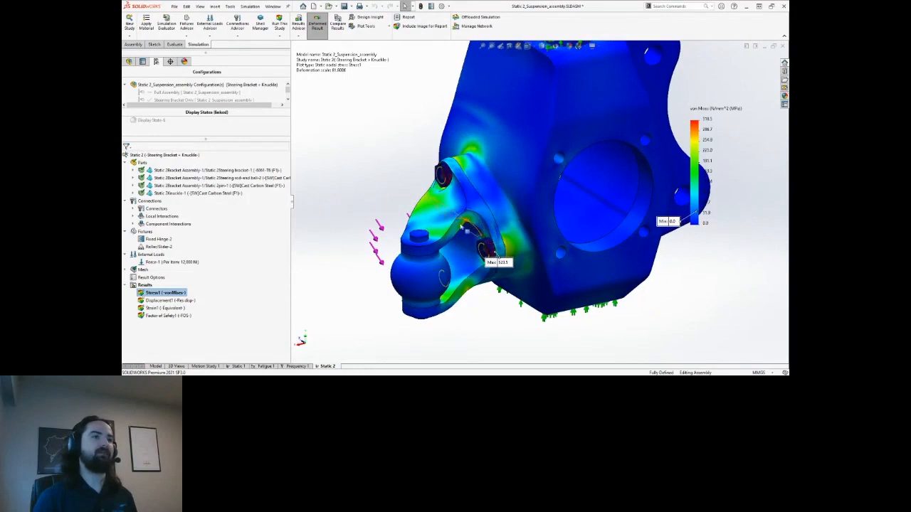
# Show the Factor of Safety1 plot, minimum 1.60, and move its Min label beside the model.
pyautogui.moveTo(484, 237); pyautogui.dragTo(423, 175, button='middle')
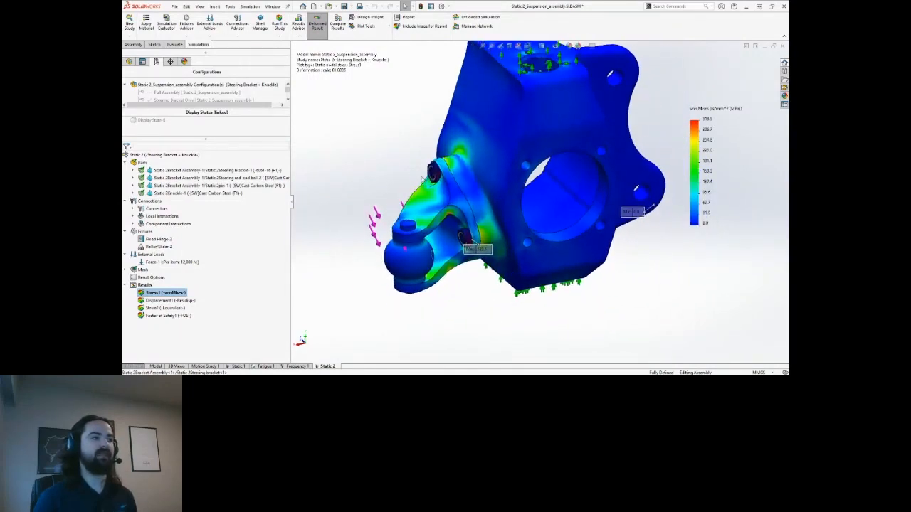
pyautogui.click(175, 316)
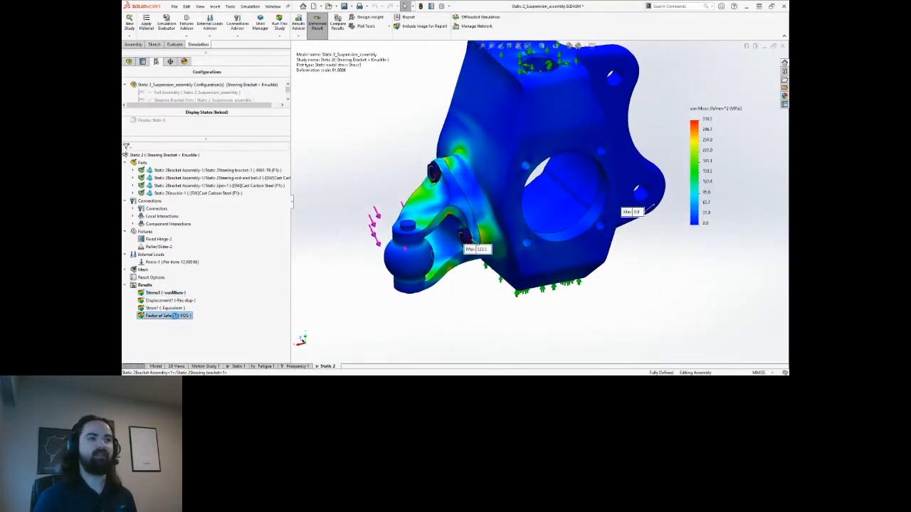
pyautogui.scroll(-1, 443, 212)
pyautogui.moveTo(444, 209); pyautogui.dragTo(471, 210, button='middle')
pyautogui.moveTo(652, 216); pyautogui.dragTo(469, 232)
pyautogui.moveTo(456, 216); pyautogui.dragTo(498, 215, button='middle')
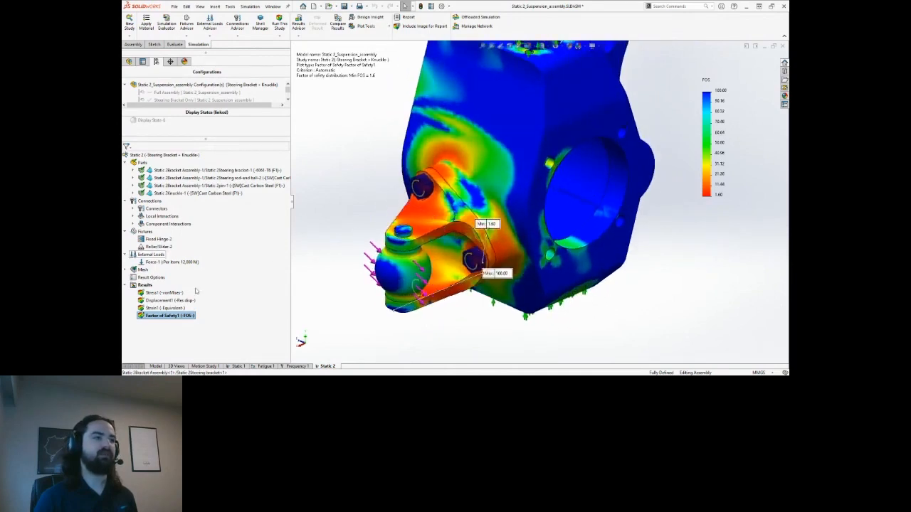
# Probe the factor of safety from sensors, reading 2.63 at node 8488, and reposition the callout.
pyautogui.rightClick(170, 315)
pyautogui.click(186, 246)
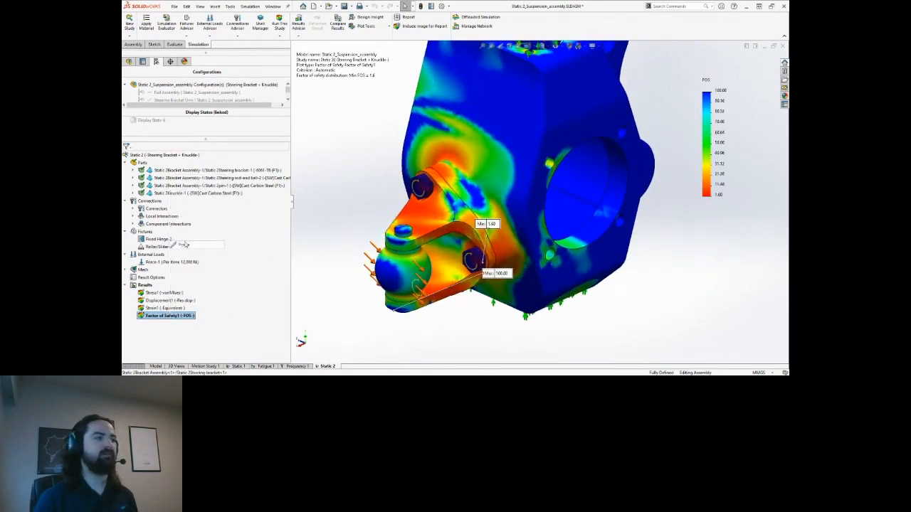
pyautogui.click(150, 109)
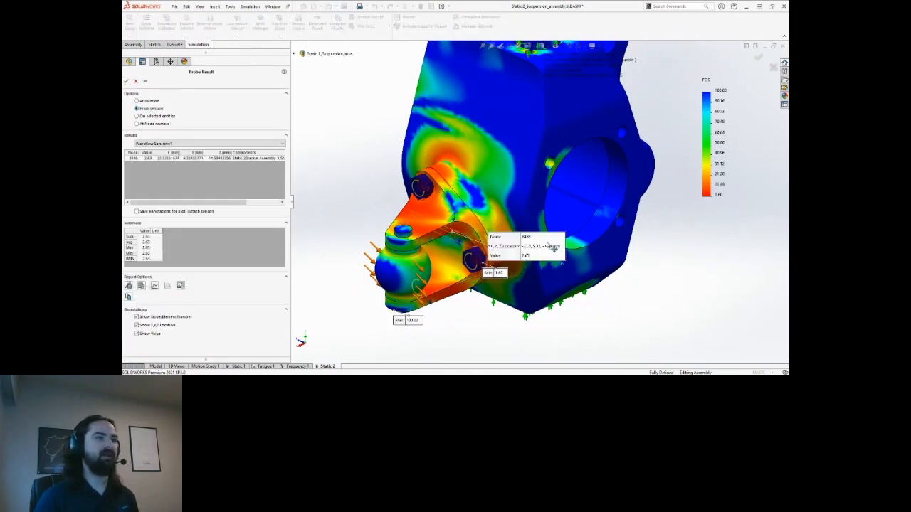
pyautogui.moveTo(536, 260); pyautogui.dragTo(527, 205)
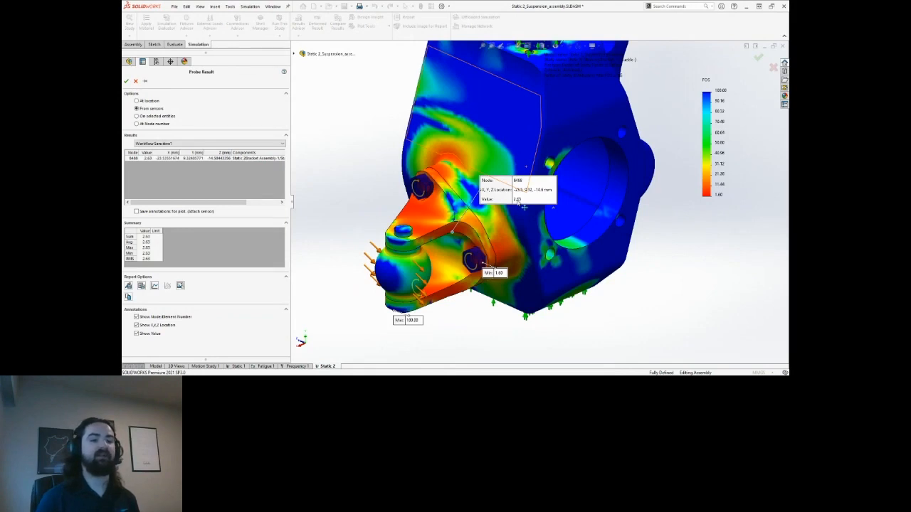
pyautogui.moveTo(524, 206); pyautogui.dragTo(569, 201)
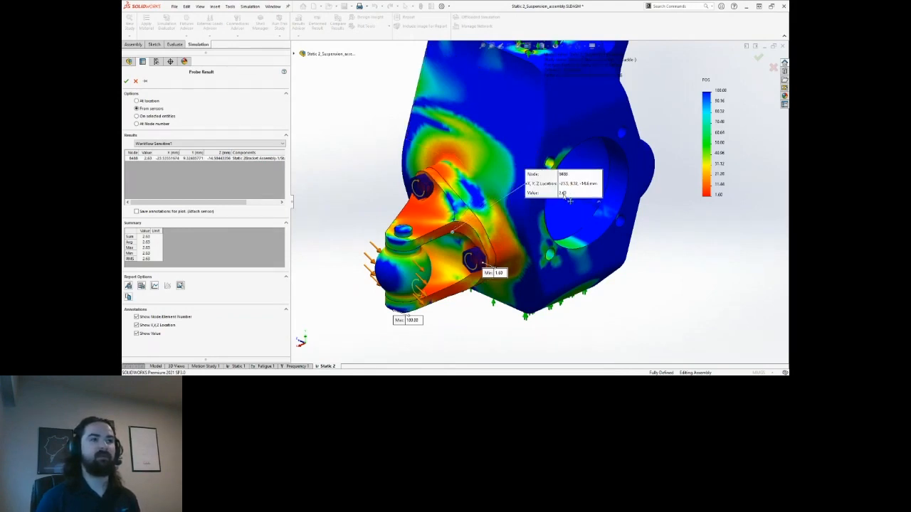
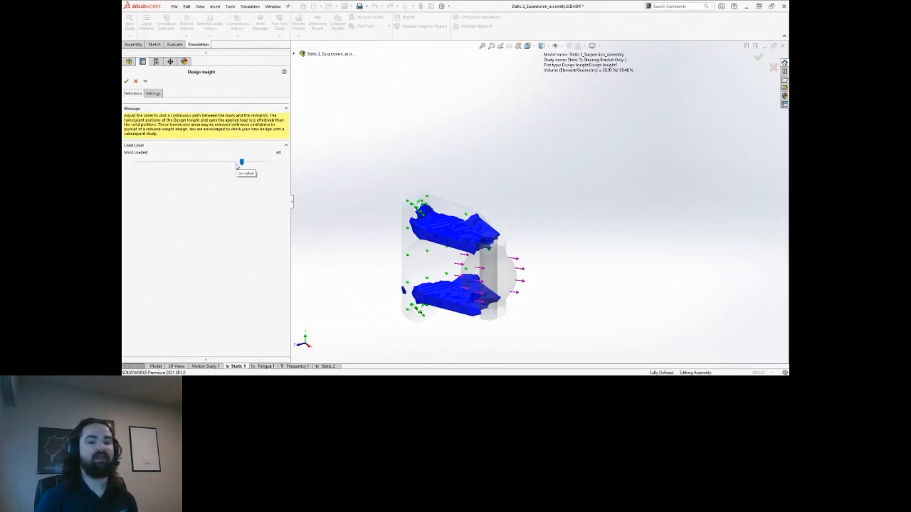
# Set the Design Insight load level to show about 76.60% of the bracket's material, and accept the plot.
pyautogui.moveTo(499, 192); pyautogui.dragTo(523, 166, button='middle')
pyautogui.moveTo(241, 163)
pyautogui.mouseDown()
pyautogui.moveTo(173, 164)
pyautogui.moveTo(251, 163)
pyautogui.mouseUp()
pyautogui.moveTo(465, 209); pyautogui.dragTo(545, 206, button='middle')
pyautogui.scroll(-2, 559, 236)
pyautogui.moveTo(249, 161); pyautogui.dragTo(265, 164)
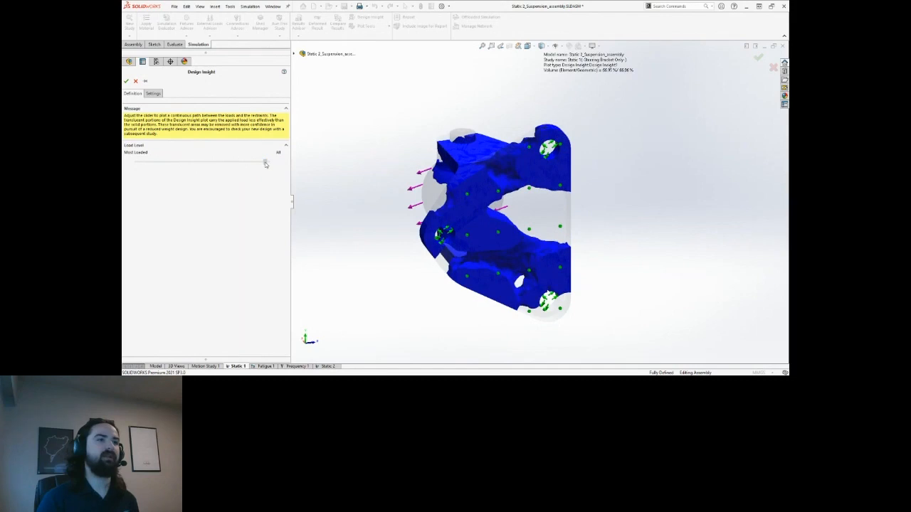
pyautogui.moveTo(607, 197); pyautogui.dragTo(237, 125, button='middle')
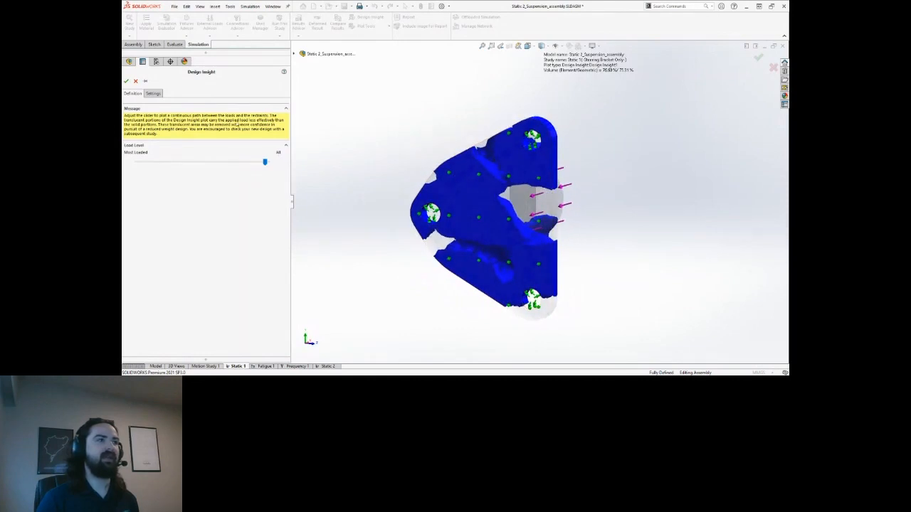
pyautogui.click(126, 82)
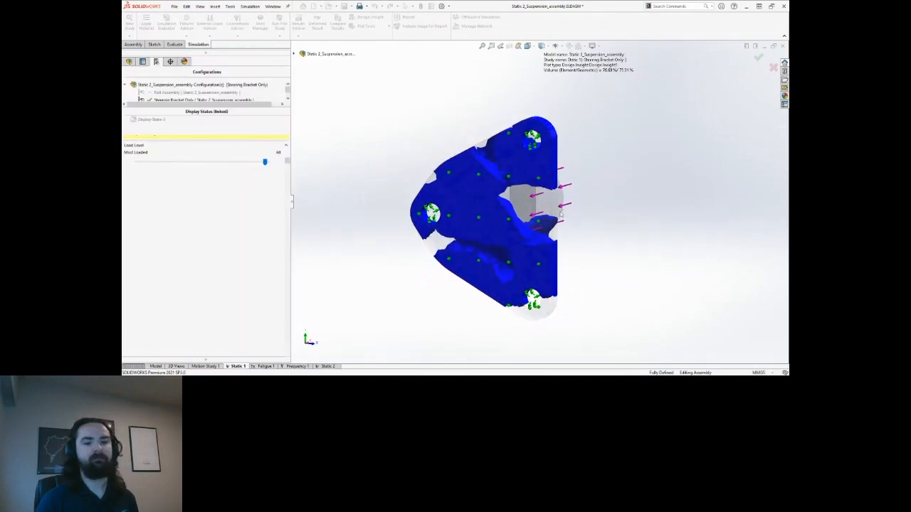
pyautogui.moveTo(572, 237); pyautogui.dragTo(590, 236, button='middle')
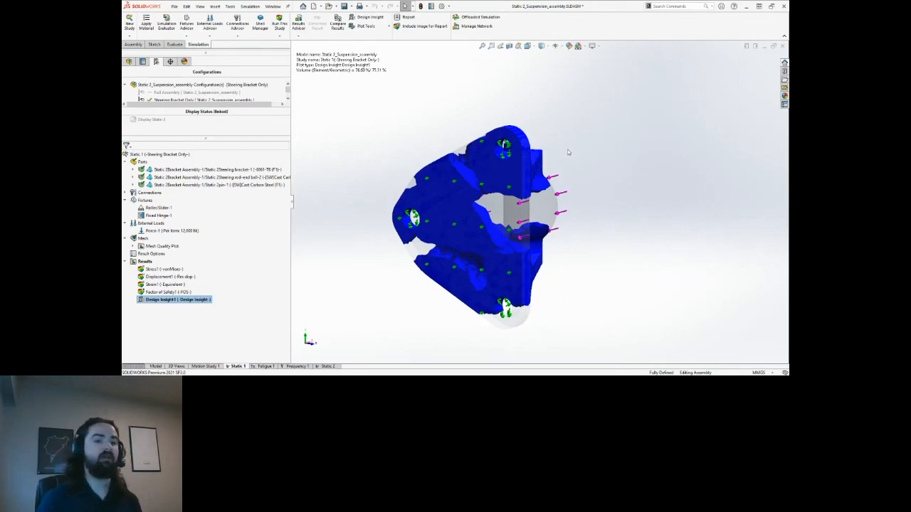
pyautogui.moveTo(567, 150); pyautogui.dragTo(619, 171, button='middle')
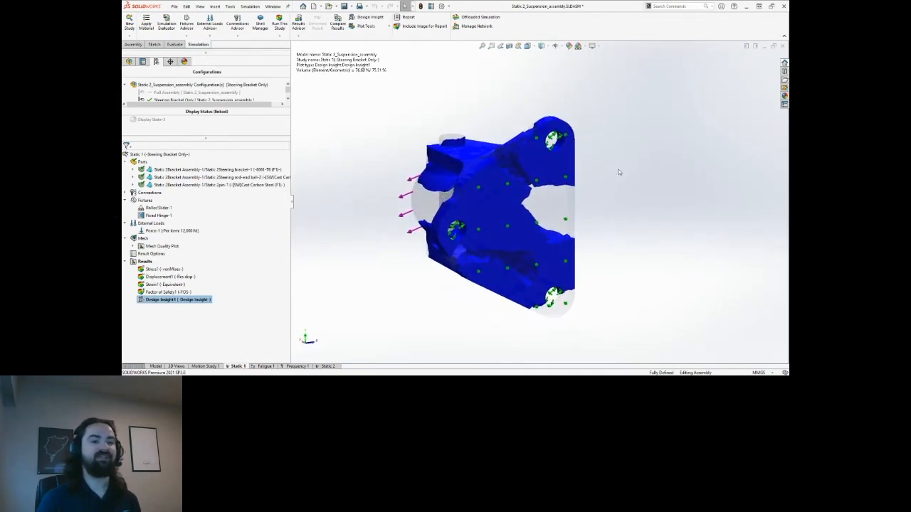
# Edit the steering bracket part and open its Sketch1 for editing.
pyautogui.rightClick(552, 141)
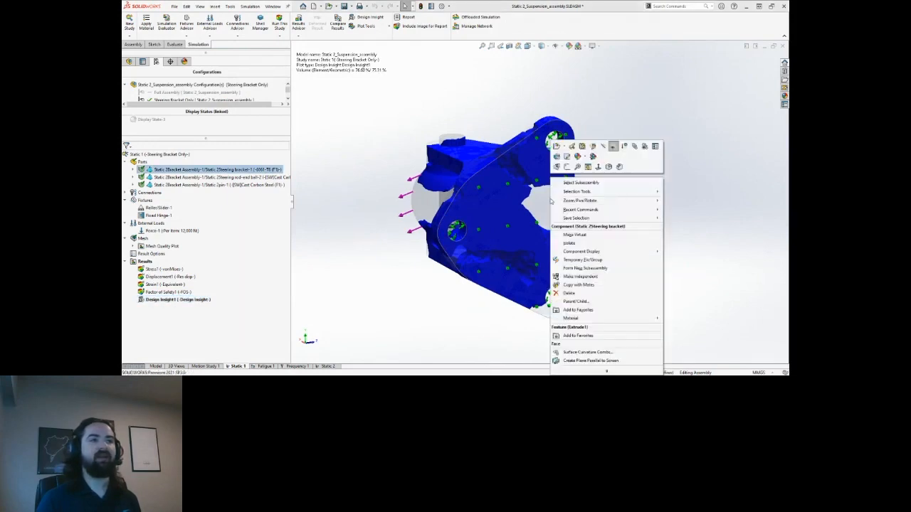
pyautogui.click(593, 147)
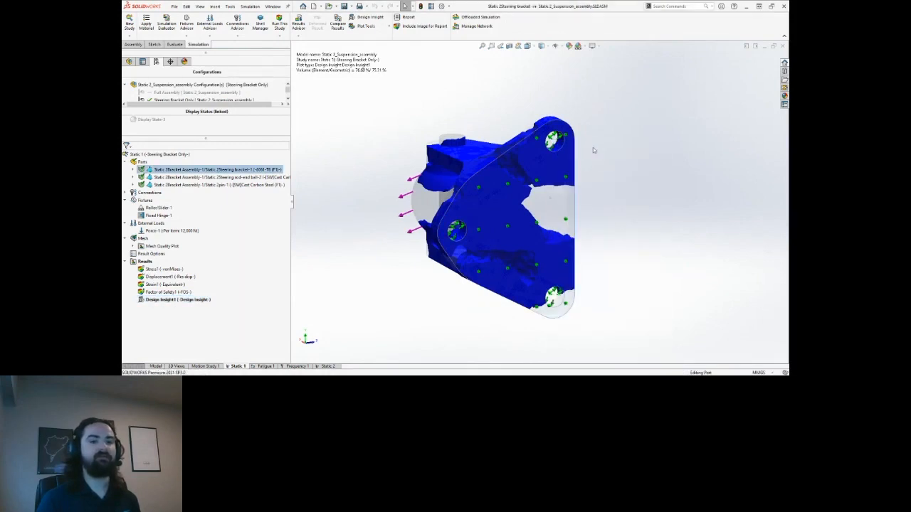
pyautogui.click(129, 63)
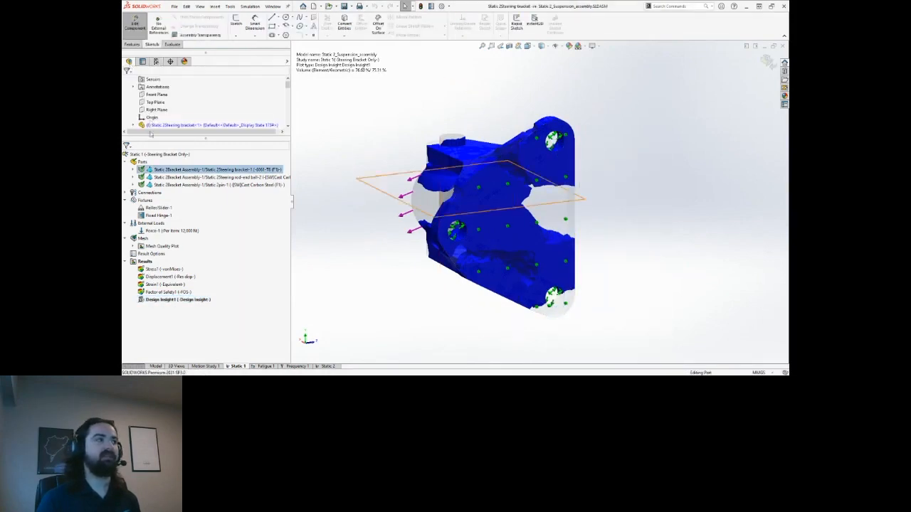
pyautogui.scroll(-3, 163, 100)
pyautogui.scroll(-5, 162, 114)
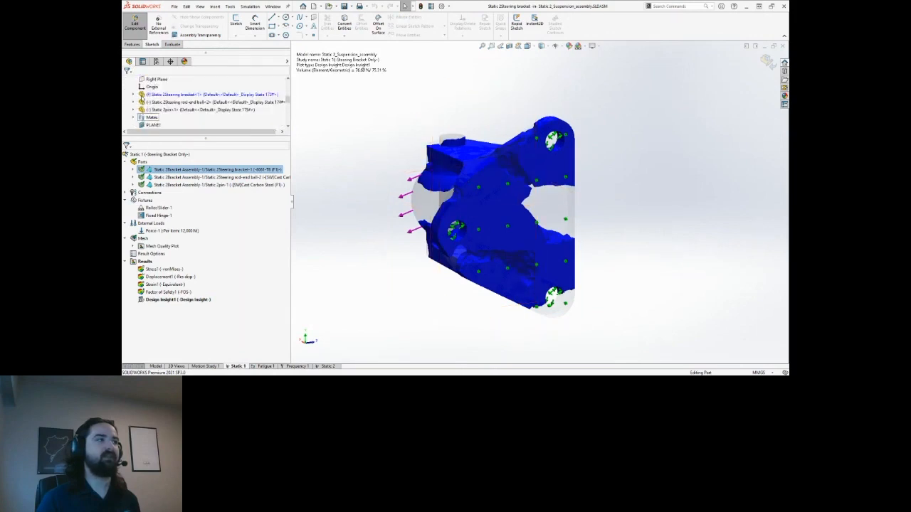
pyautogui.click(164, 125)
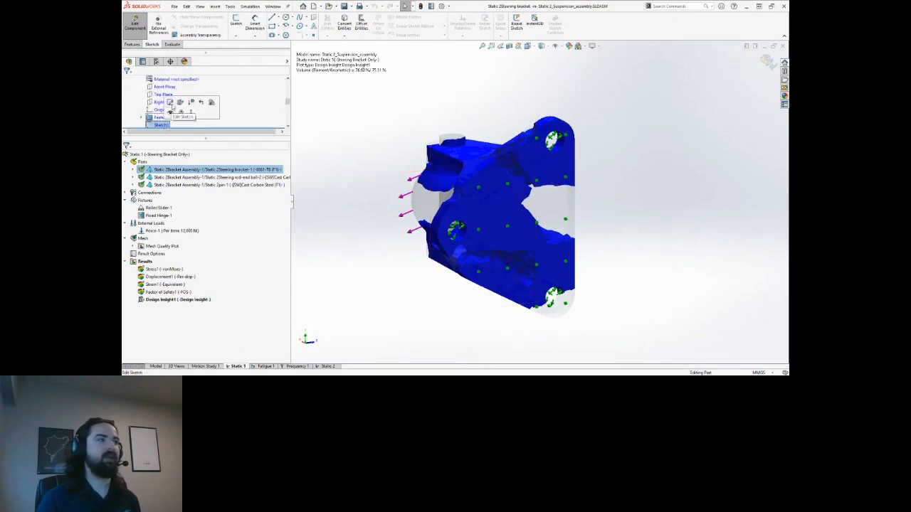
pyautogui.click(173, 108)
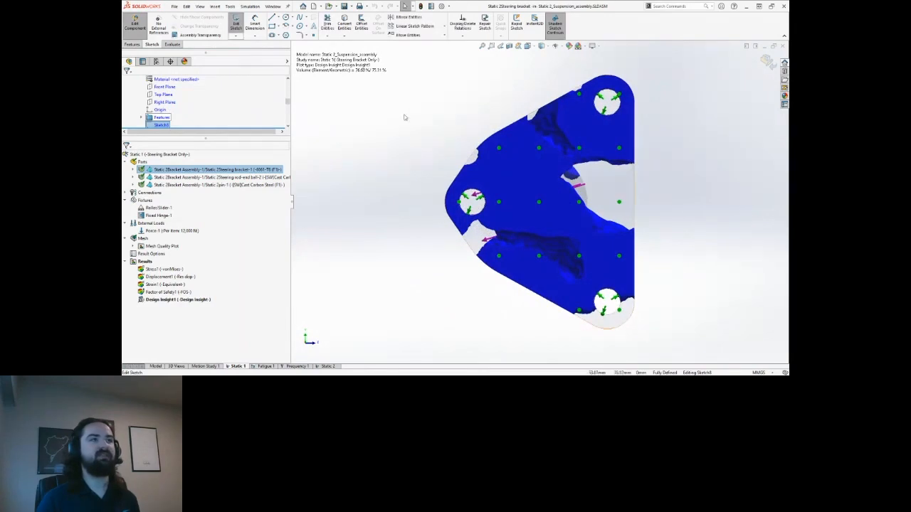
# Draw the U-shaped slot from the bracket's right edge: top line, rounded end, bottom line.
pyautogui.press('l')
pyautogui.scroll(-5, 631, 200)
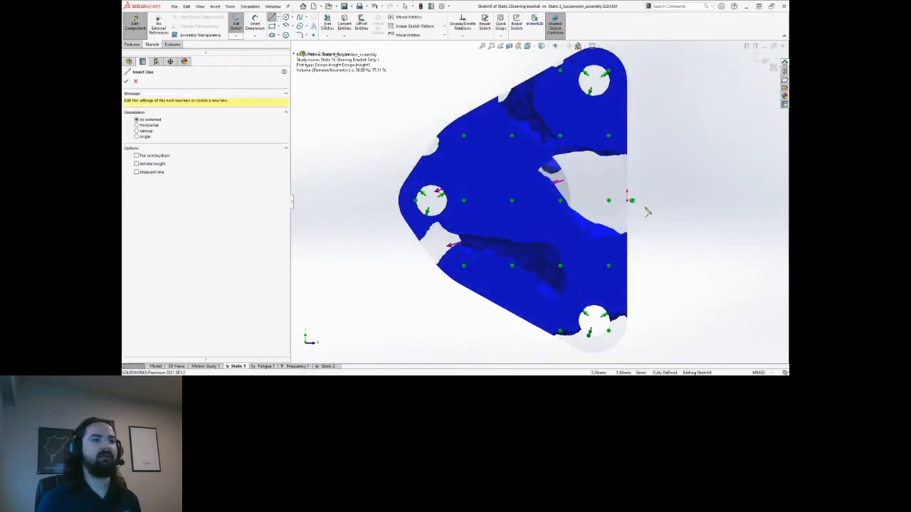
pyautogui.click(588, 143)
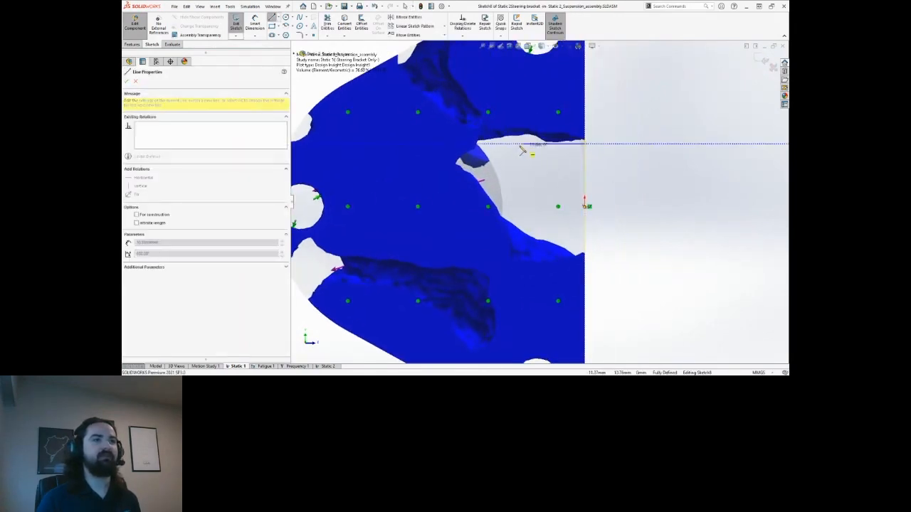
pyautogui.click(518, 144)
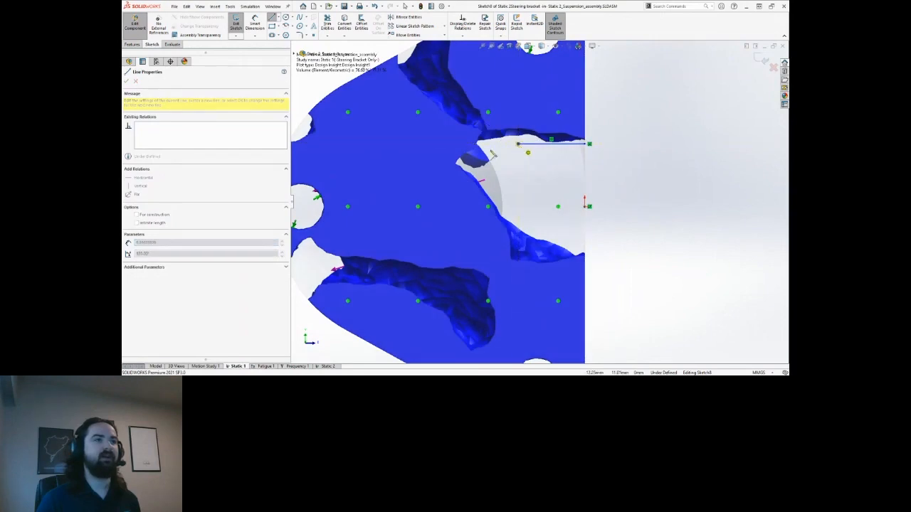
pyautogui.click(518, 229)
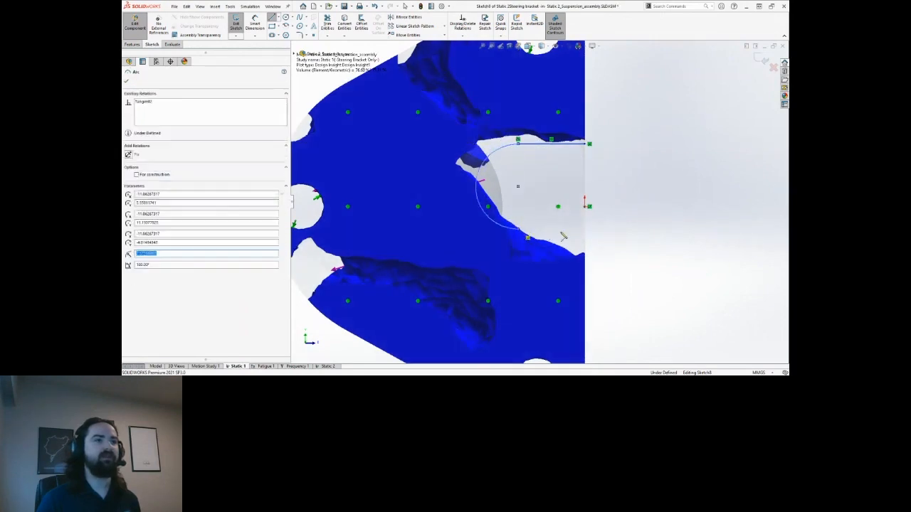
pyautogui.click(585, 230)
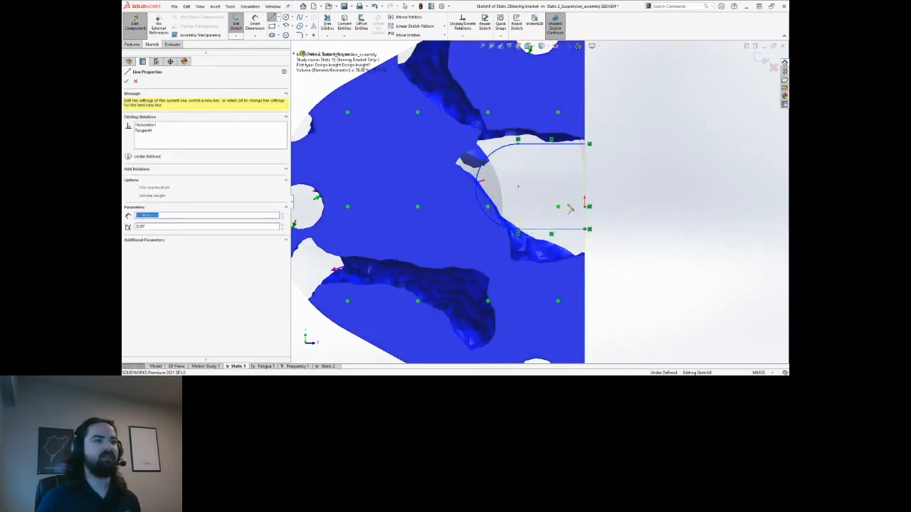
pyautogui.press('Escape')
pyautogui.press('Escape')
# Drag the slot's edges and arc centre to widen and reshape the slot.
pyautogui.moveTo(519, 187); pyautogui.dragTo(536, 193)
pyautogui.moveTo(558, 230); pyautogui.dragTo(559, 246)
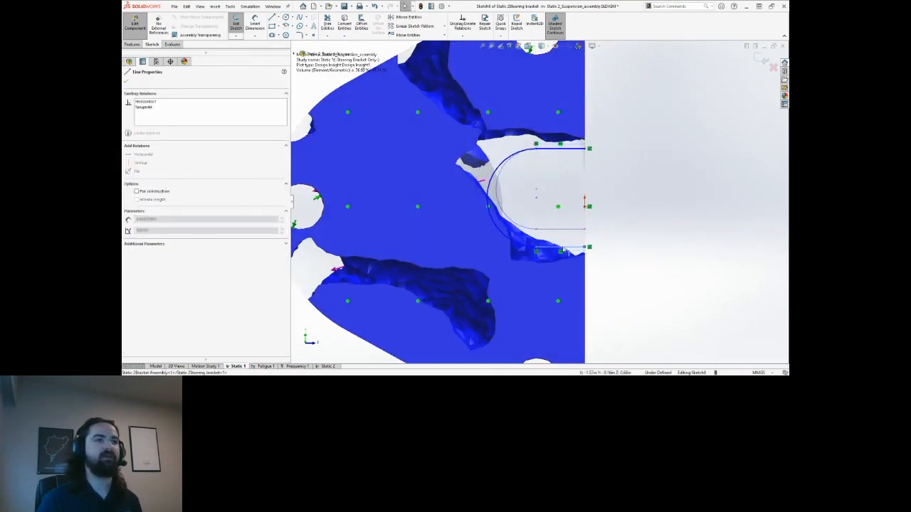
pyautogui.moveTo(562, 147); pyautogui.dragTo(562, 143)
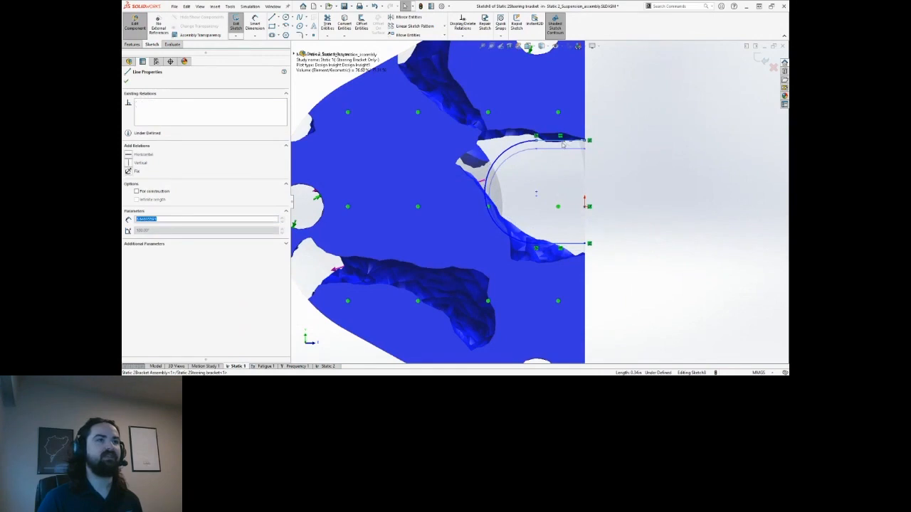
pyautogui.click(538, 192)
pyautogui.moveTo(542, 192); pyautogui.dragTo(546, 192)
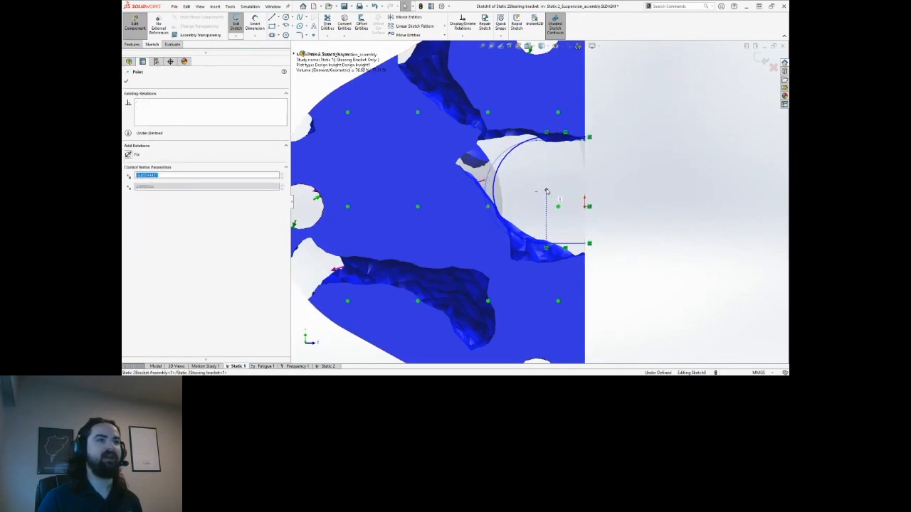
pyautogui.click(673, 202)
# Close the slot outline with a vertical line across its open end.
pyautogui.scroll(-2, 551, 205)
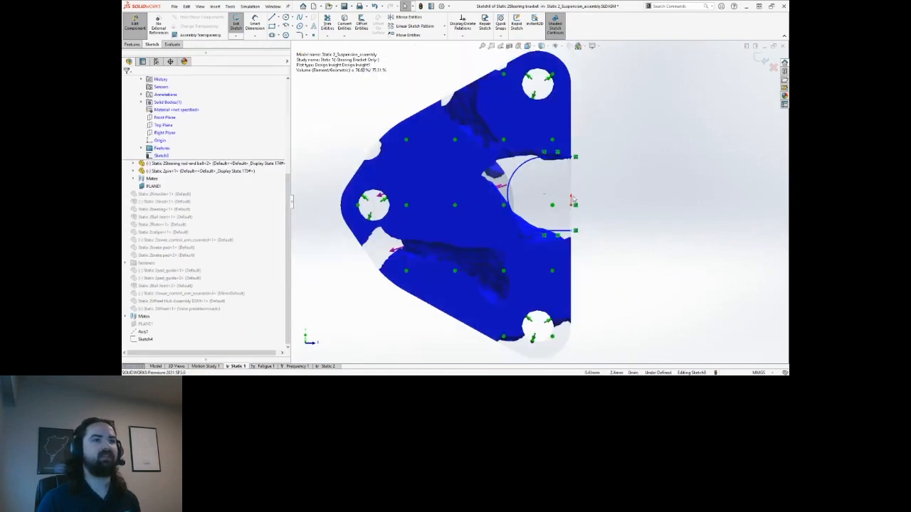
pyautogui.moveTo(569, 201); pyautogui.dragTo(501, 194, button='middle')
pyautogui.moveTo(685, 189); pyautogui.dragTo(705, 190, button='right')
pyautogui.click(523, 160)
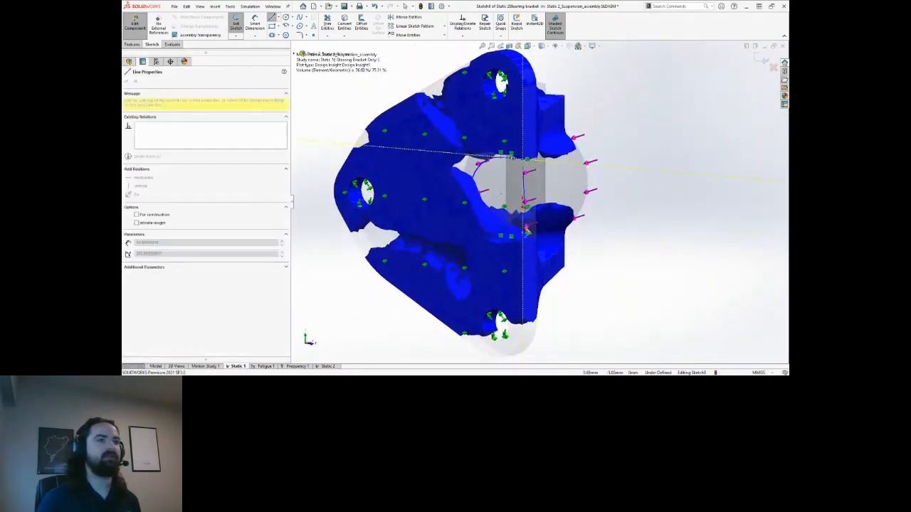
pyautogui.click(523, 229)
pyautogui.press('Escape')
# Create Cut-Extrude1 from the slot sketch with a Through All end condition.
pyautogui.click(132, 44)
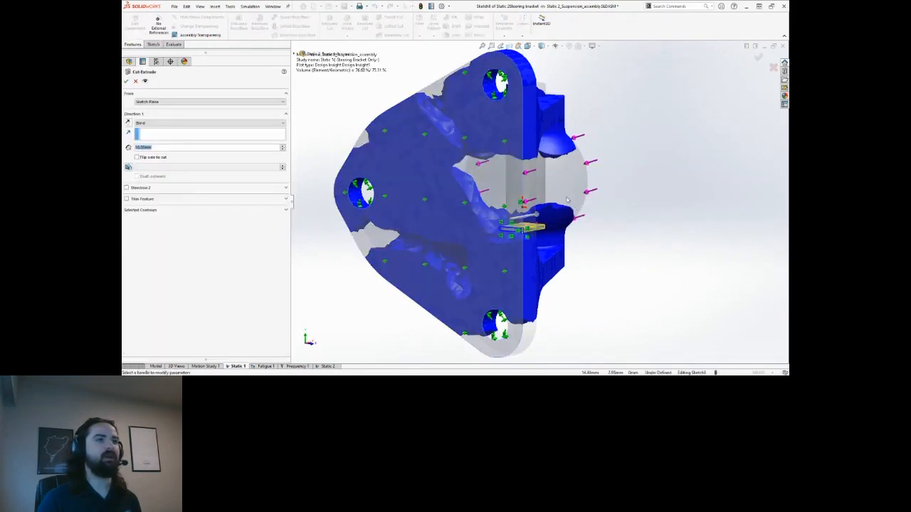
pyautogui.click(130, 80)
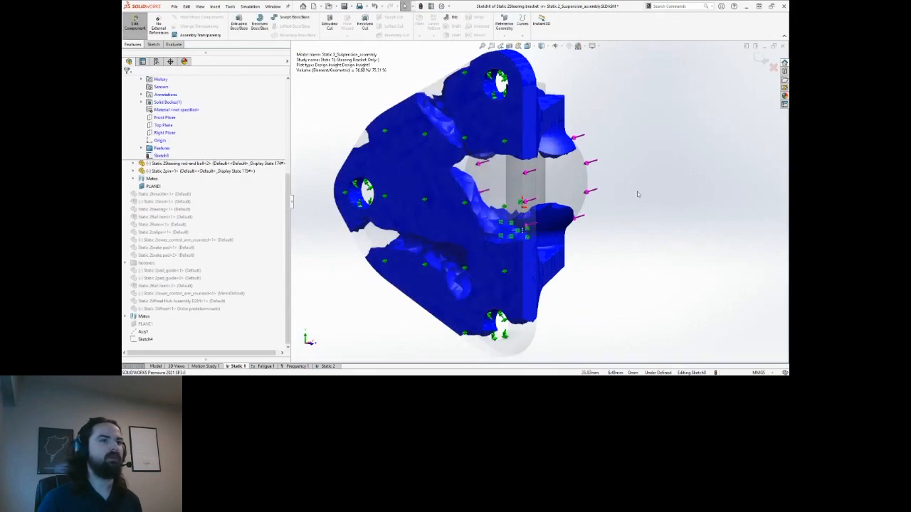
pyautogui.moveTo(547, 230); pyautogui.dragTo(571, 232, button='middle')
pyautogui.click(562, 227)
pyautogui.press('Escape')
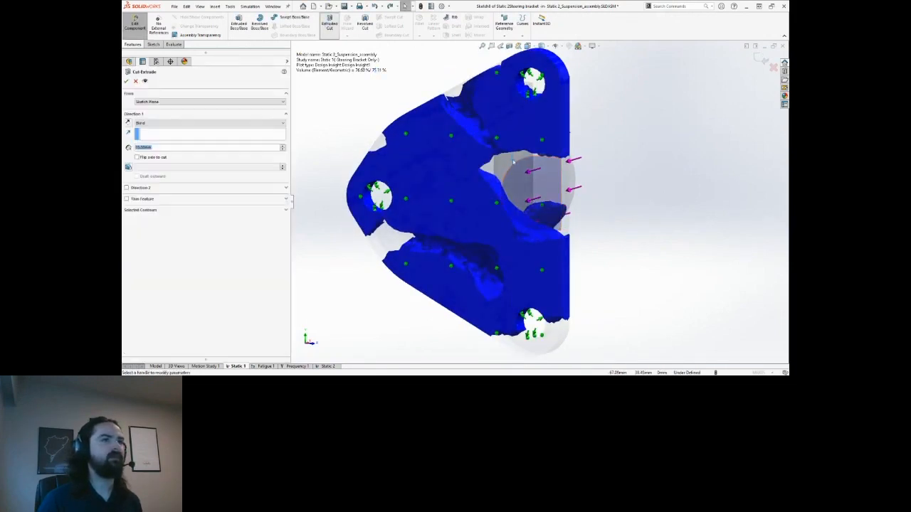
pyautogui.click(153, 123)
pyautogui.click(158, 135)
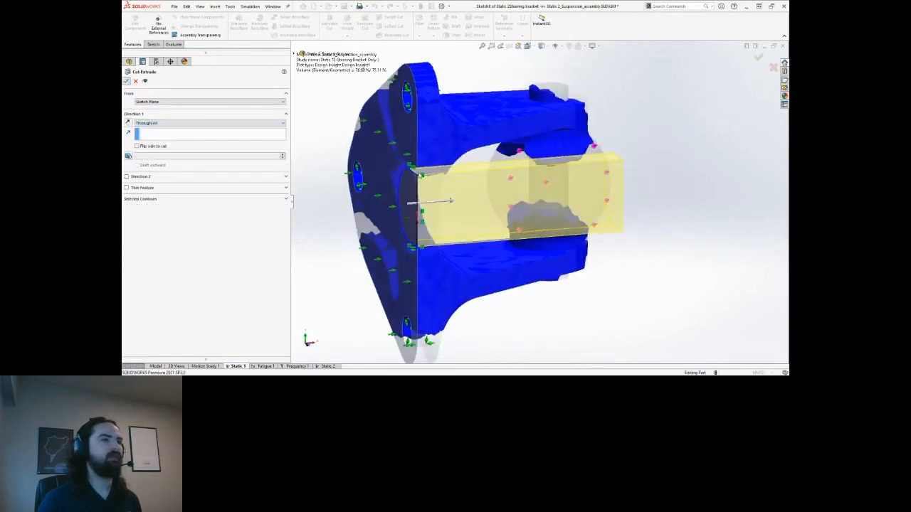
pyautogui.click(126, 81)
pyautogui.moveTo(562, 213); pyautogui.dragTo(629, 208, button='middle')
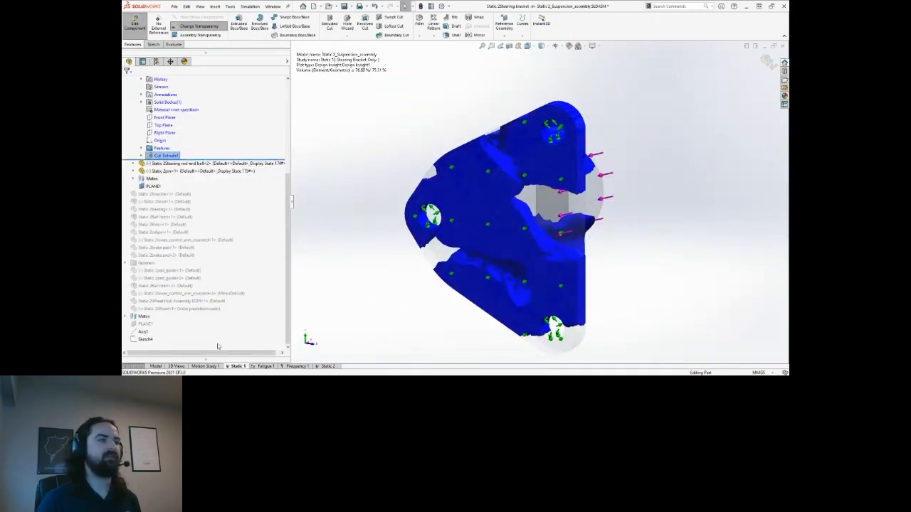
# Switch to the Model view and roll the feature tree back above Cut-Extrude1.
pyautogui.click(157, 367)
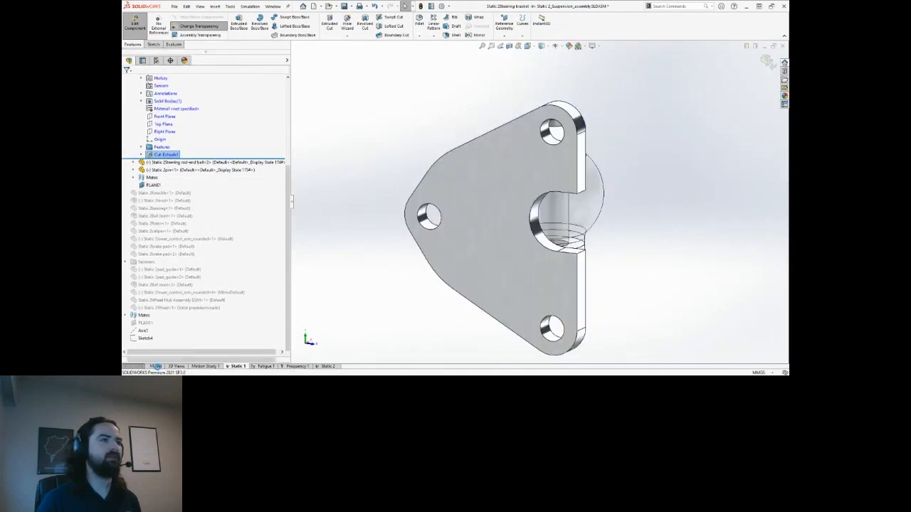
pyautogui.moveTo(582, 210); pyautogui.dragTo(452, 198, button='middle')
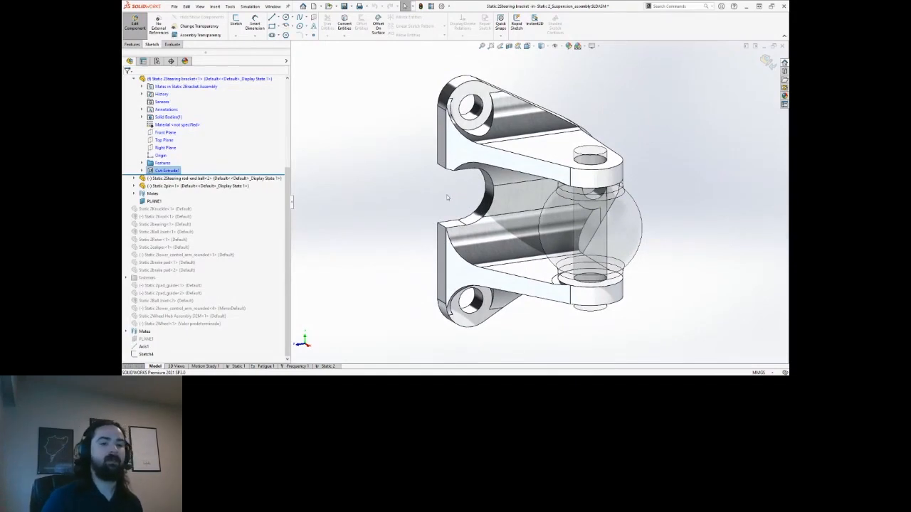
pyautogui.moveTo(447, 198); pyautogui.dragTo(434, 207, button='middle')
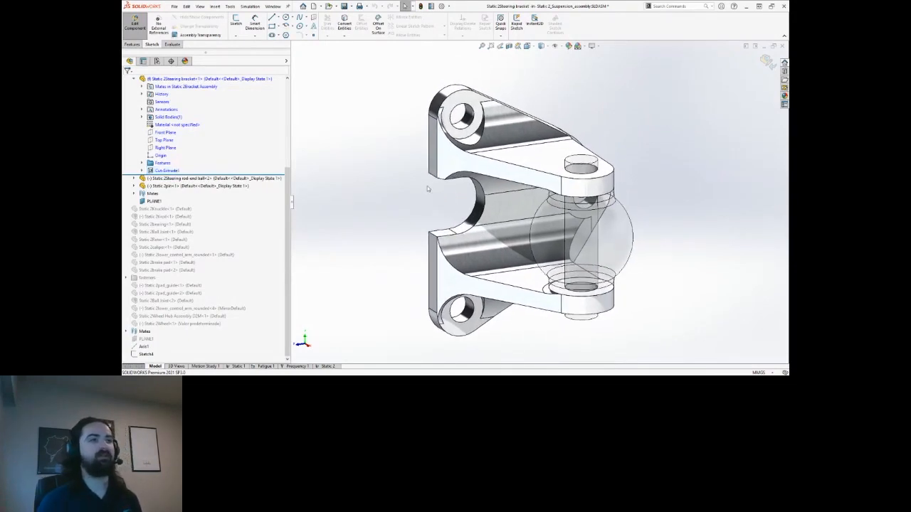
pyautogui.keyDown('ctrl'); pyautogui.moveTo(387, 183); pyautogui.dragTo(399, 186, button='middle'); pyautogui.keyUp('ctrl')
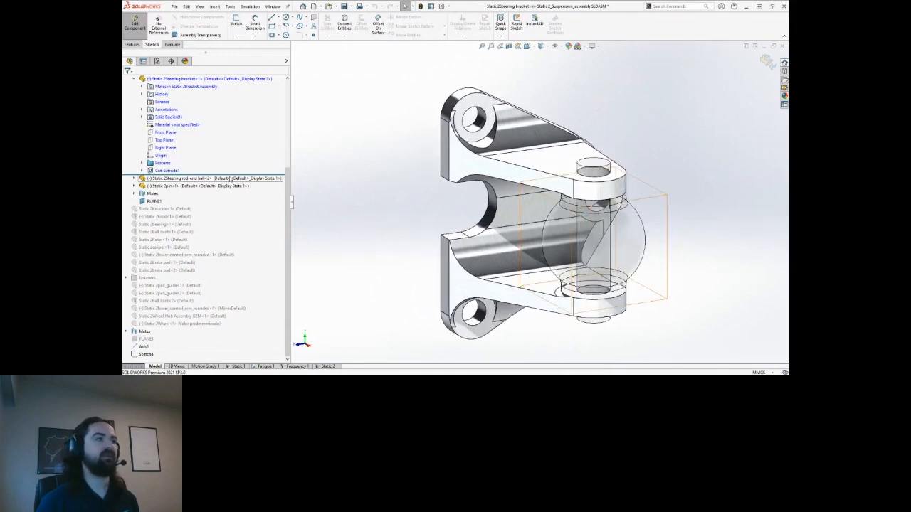
pyautogui.moveTo(234, 175); pyautogui.dragTo(235, 168)
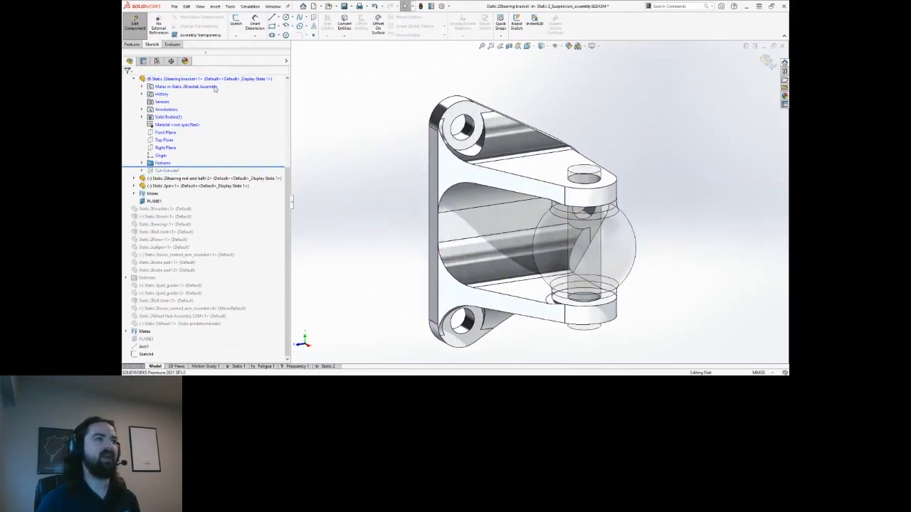
pyautogui.click(173, 44)
# Check Mass Properties, roll forward past Cut-Extrude1, and recalculate the bracket's mass.
pyautogui.click(317, 25)
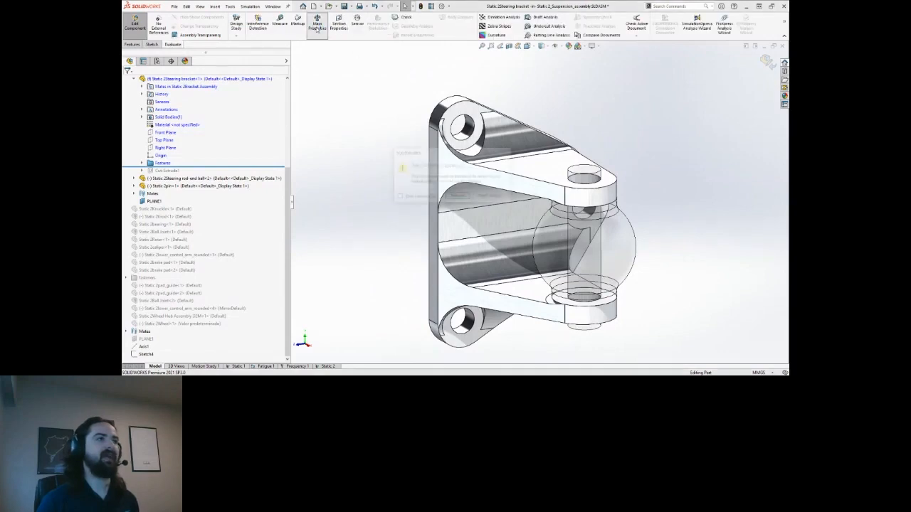
pyautogui.click(458, 197)
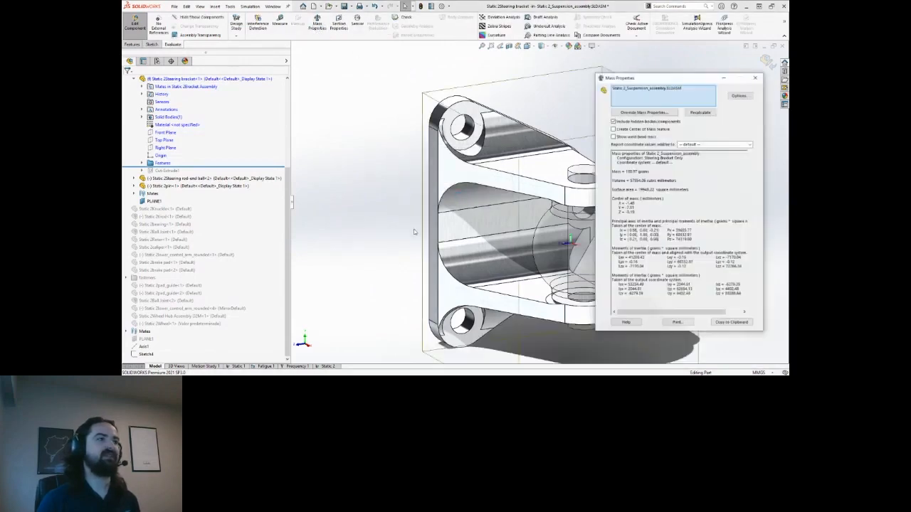
pyautogui.moveTo(681, 78)
pyautogui.mouseDown()
pyautogui.moveTo(690, 74)
pyautogui.moveTo(691, 84)
pyautogui.mouseUp()
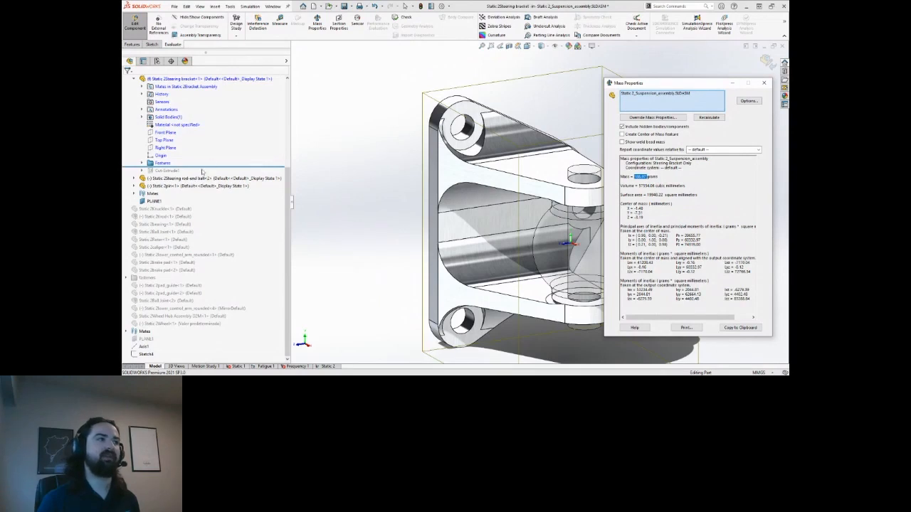
pyautogui.moveTo(205, 167); pyautogui.dragTo(205, 175)
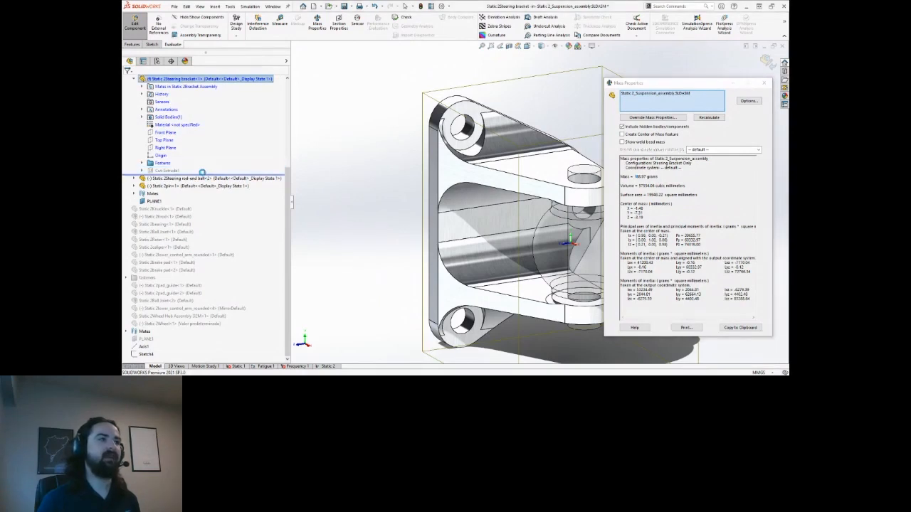
pyautogui.click(709, 117)
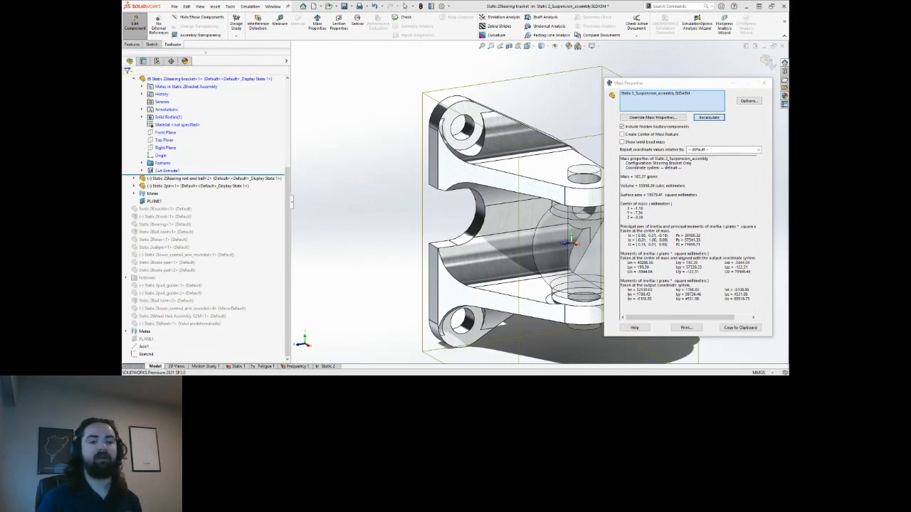
pyautogui.click(763, 84)
# Exit part editing back to the suspension assembly and open the Static 1 study.
pyautogui.scroll(1, 481, 227)
pyautogui.keyDown('ctrl'); pyautogui.moveTo(470, 215); pyautogui.dragTo(457, 232, button='middle'); pyautogui.keyUp('ctrl')
pyautogui.keyDown('ctrl'); pyautogui.moveTo(391, 206); pyautogui.dragTo(380, 205, button='middle'); pyautogui.keyUp('ctrl')
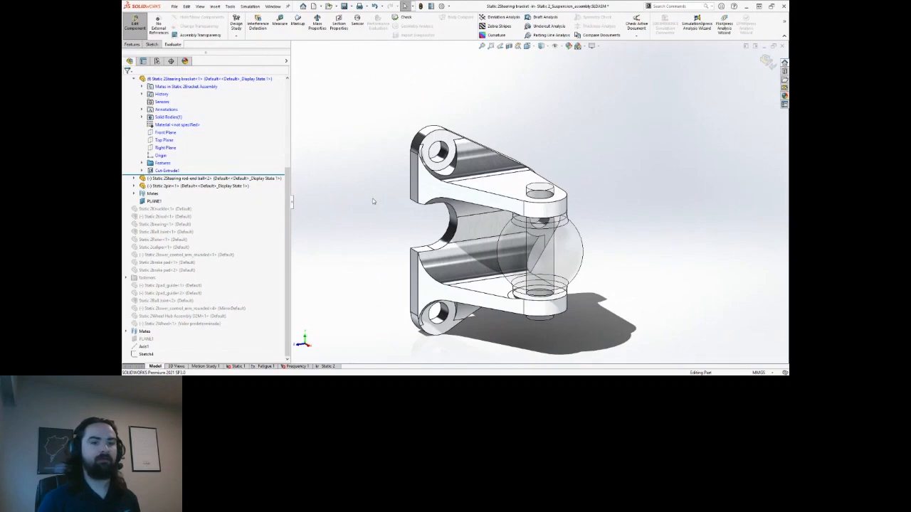
pyautogui.keyDown('ctrl'); pyautogui.moveTo(373, 201); pyautogui.dragTo(370, 204, button='middle'); pyautogui.keyUp('ctrl')
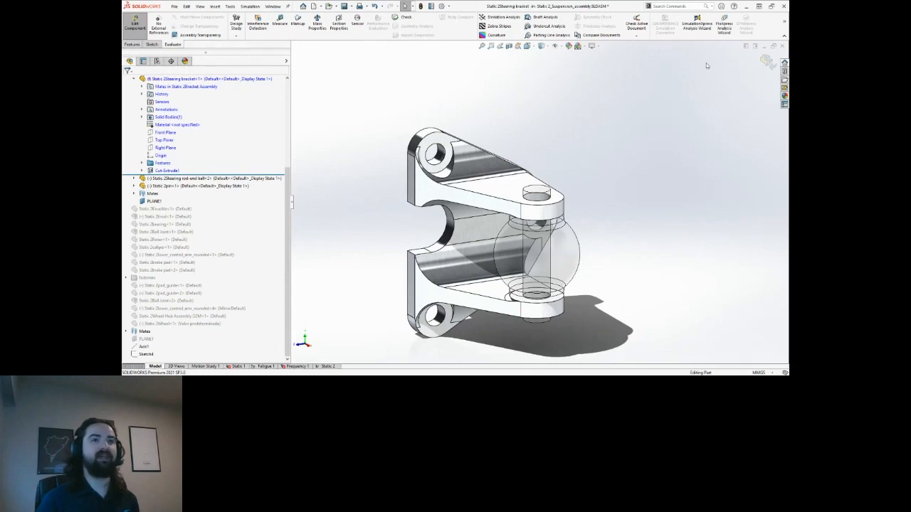
pyautogui.click(766, 62)
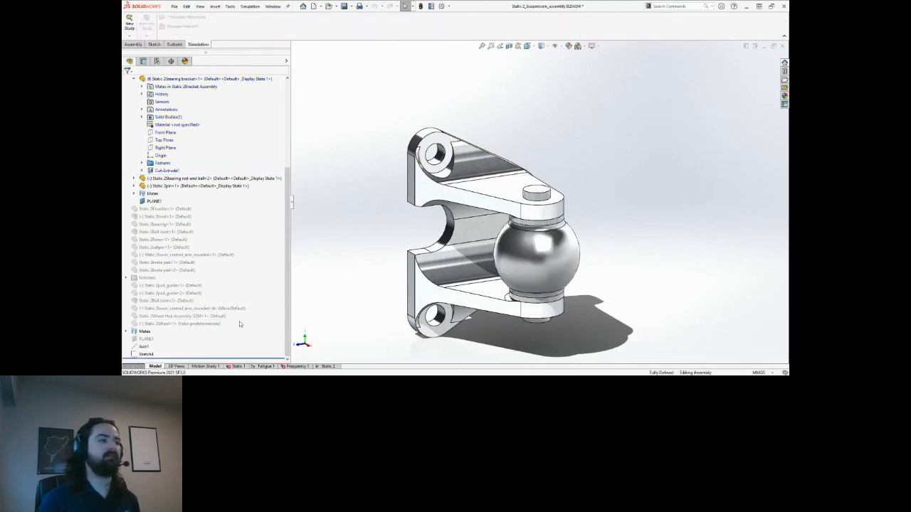
pyautogui.click(237, 366)
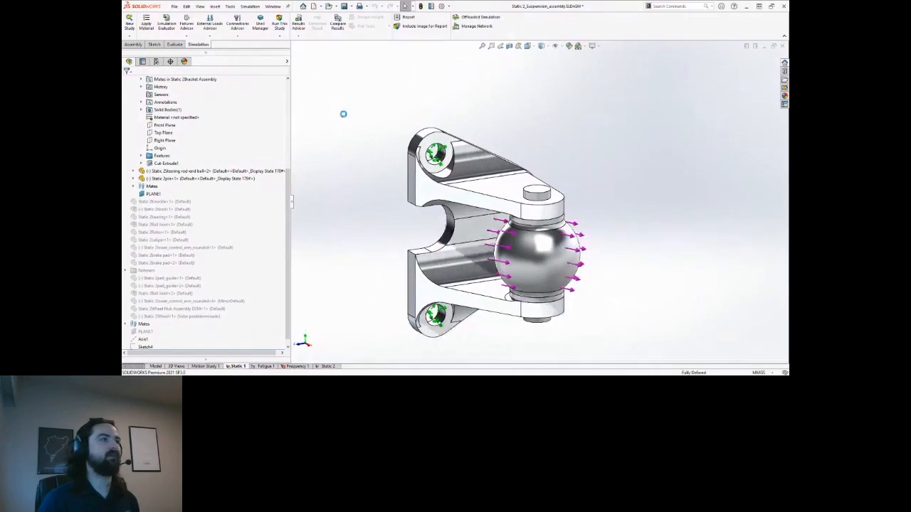
# Rerun Static 1 and expand the study tree to view the new von Mises plot.
pyautogui.click(279, 24)
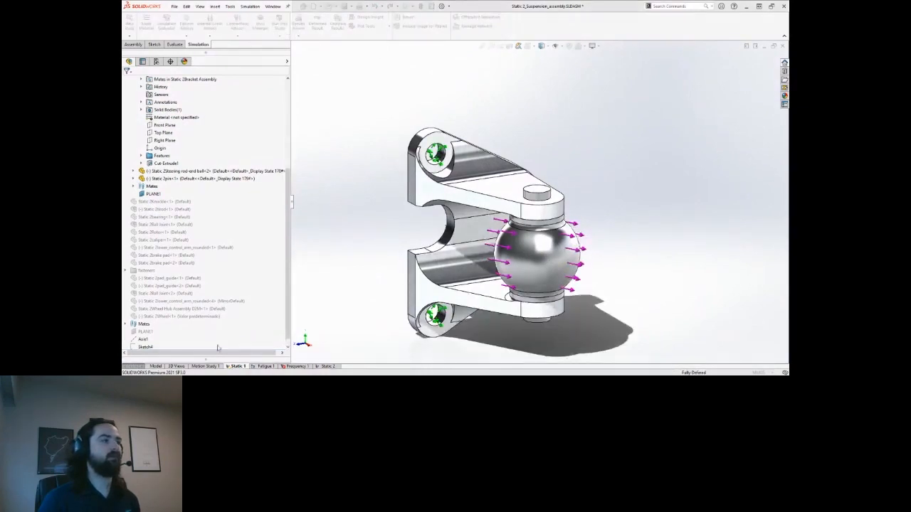
pyautogui.moveTo(208, 306); pyautogui.dragTo(208, 118)
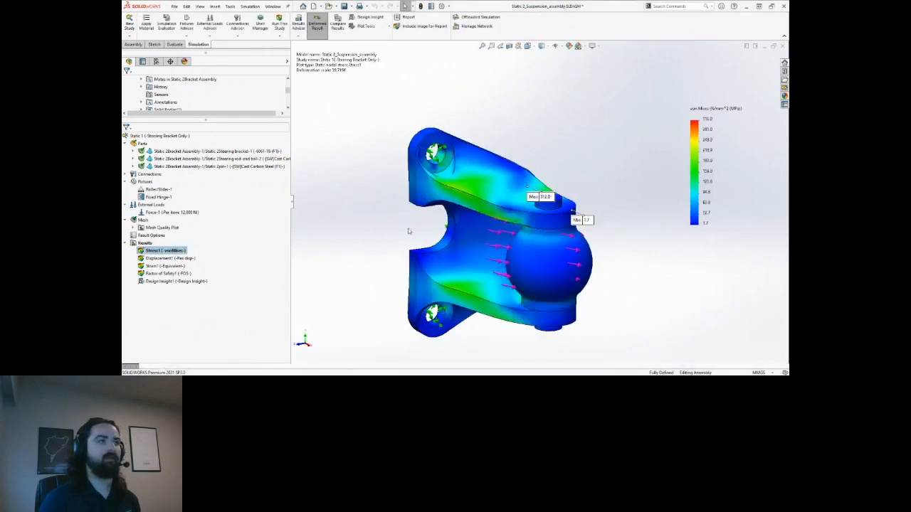
pyautogui.moveTo(568, 196); pyautogui.dragTo(594, 202, button='middle')
pyautogui.scroll(-1, 543, 213)
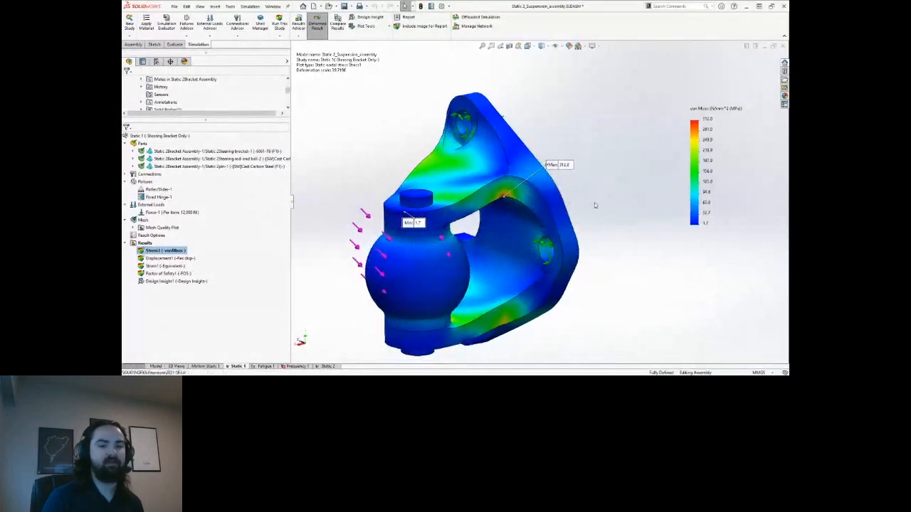
pyautogui.moveTo(539, 220); pyautogui.dragTo(570, 214, button='middle')
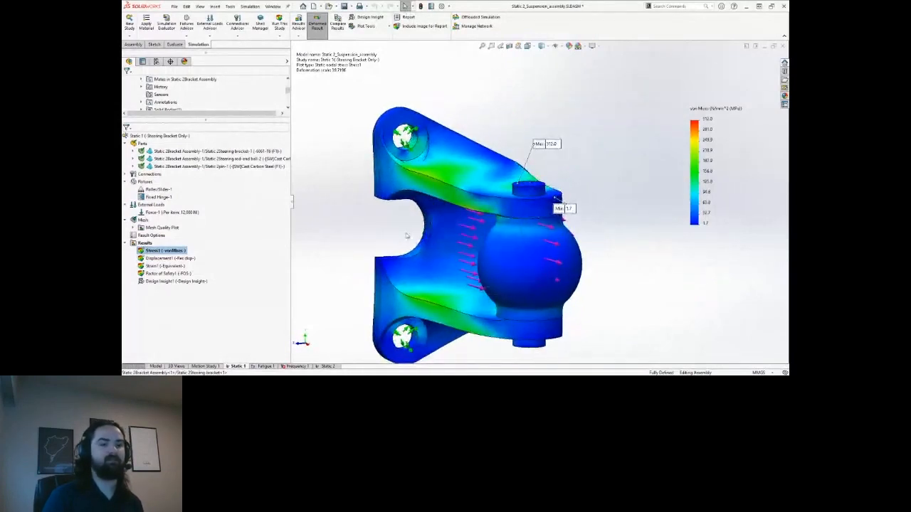
pyautogui.moveTo(413, 227); pyautogui.dragTo(607, 202, button='middle')
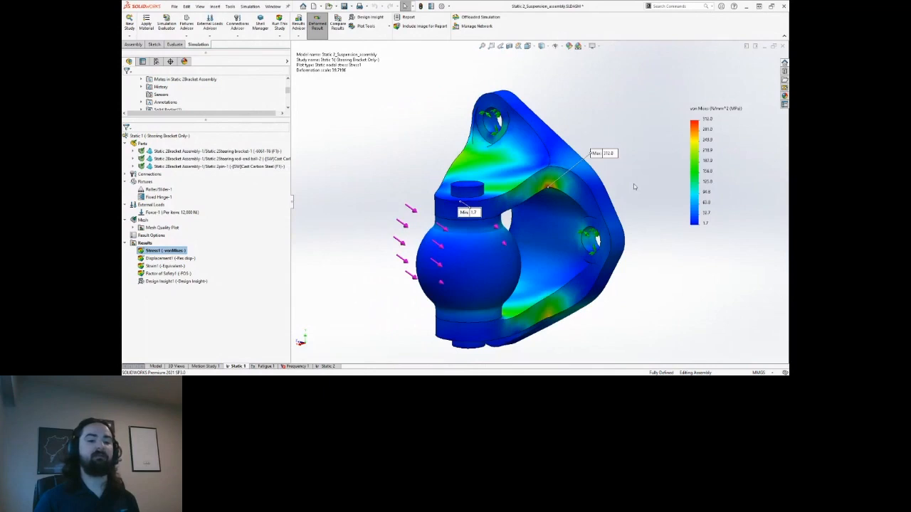
# Inspect the slotted bracket's stress plot from several angles, then advance to the Thank You slide.
pyautogui.scroll(2, 632, 187)
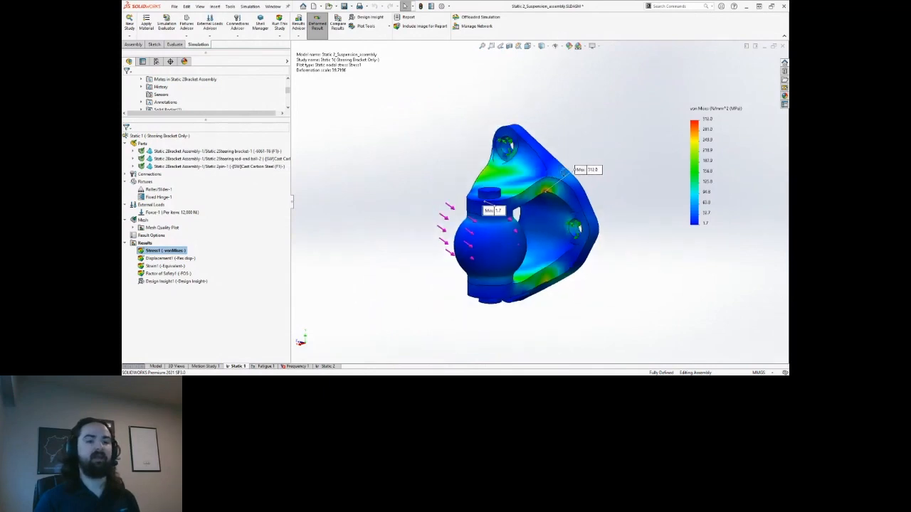
pyautogui.moveTo(564, 172); pyautogui.dragTo(604, 171, button='middle')
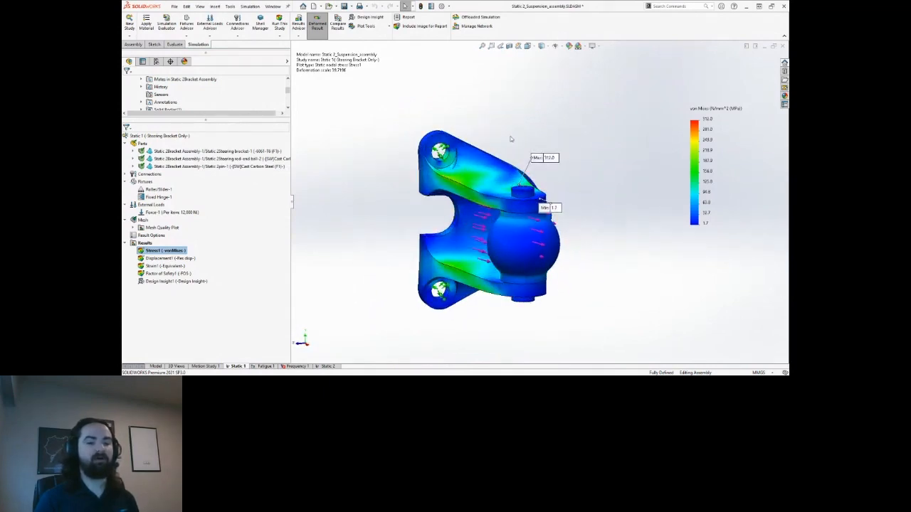
pyautogui.scroll(-2, 510, 138)
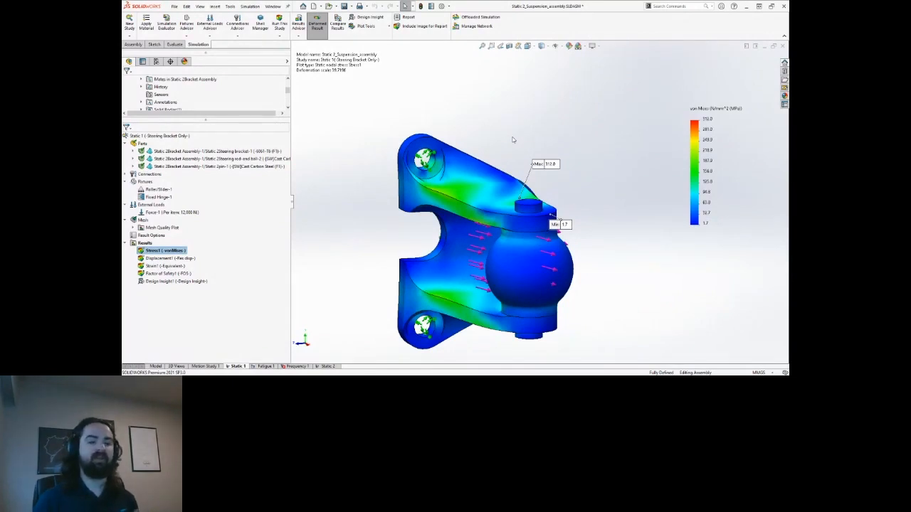
pyautogui.scroll(2, 512, 139)
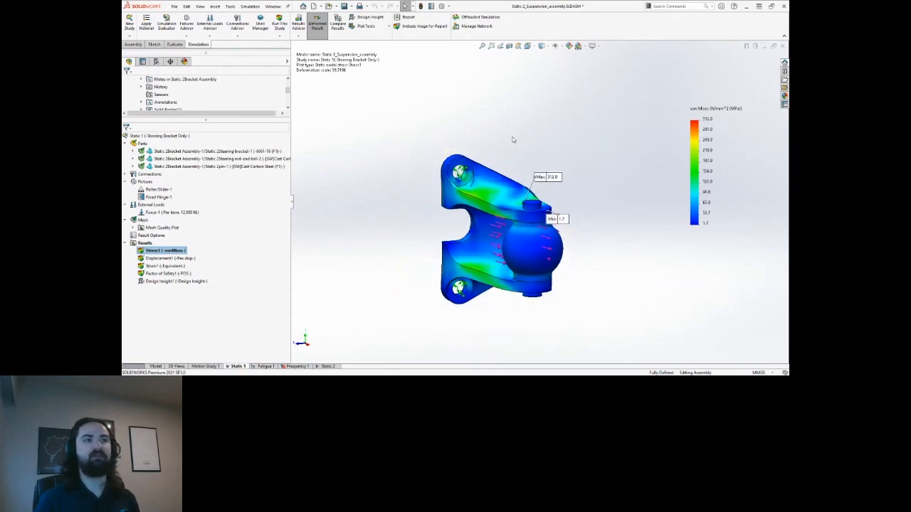
pyautogui.moveTo(499, 157); pyautogui.dragTo(560, 155, button='middle')
pyautogui.scroll(-1, 555, 156)
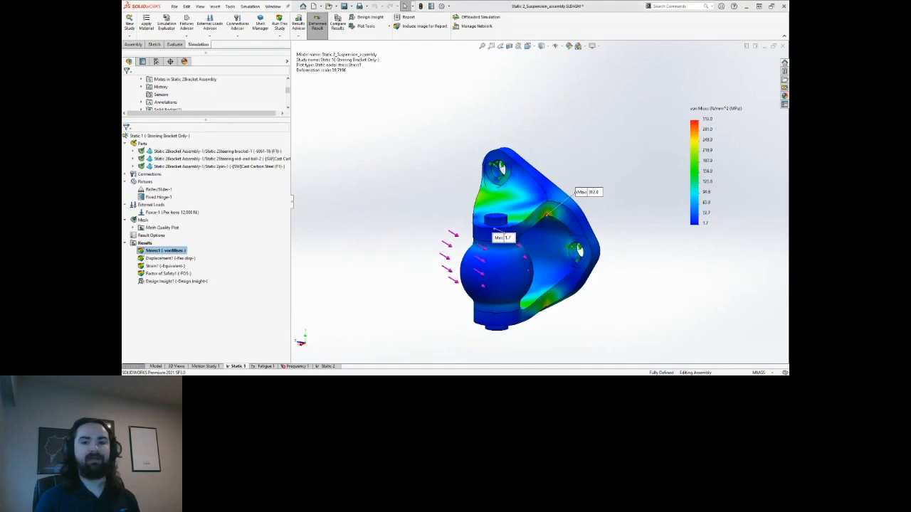
pyautogui.hotkey('alt', 'Tab')
pyautogui.press('Right')
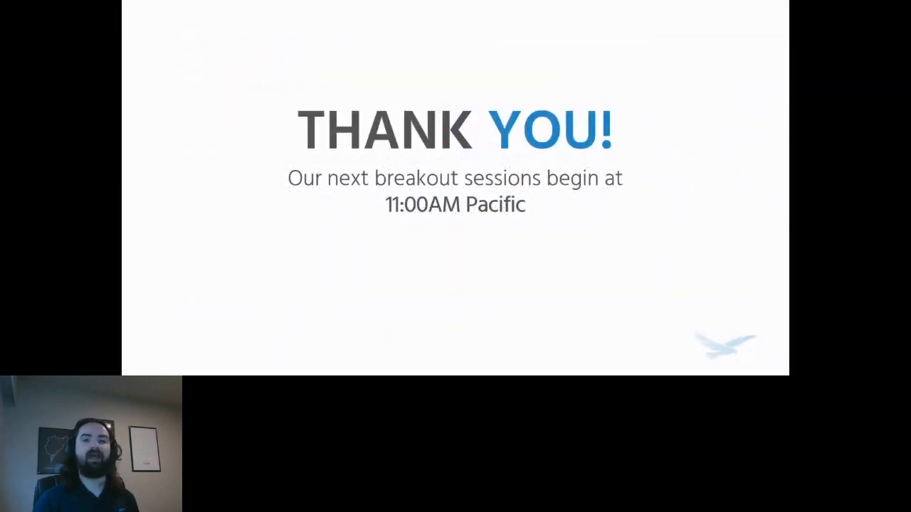